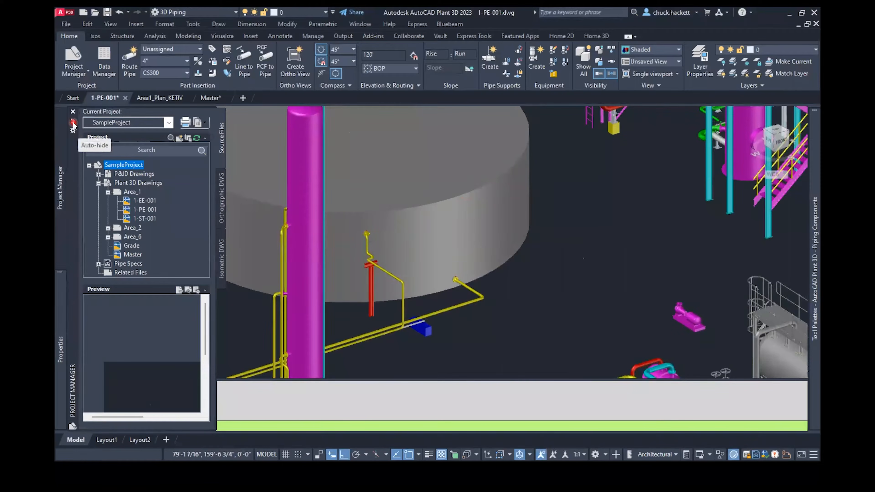
# - Turn off auto-hide for the Project Manager palette and widen it slightly
pyautogui.click(73, 125)
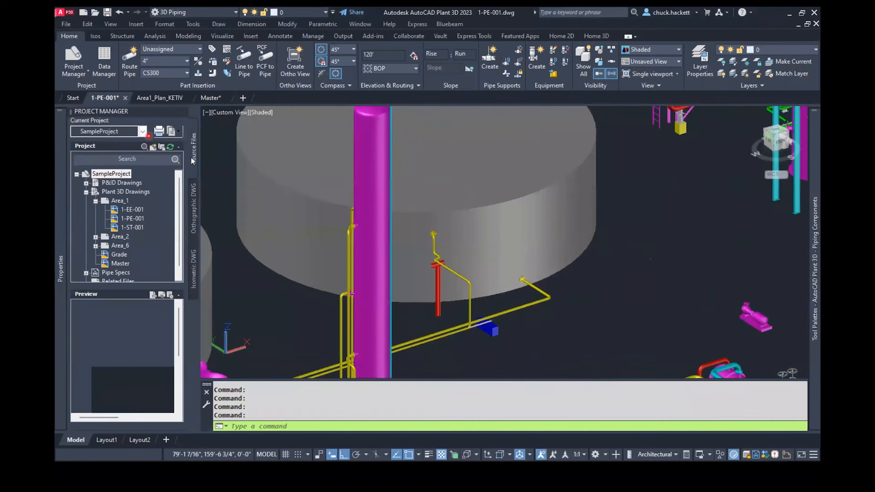
pyautogui.moveTo(203, 159); pyautogui.dragTo(221, 159)
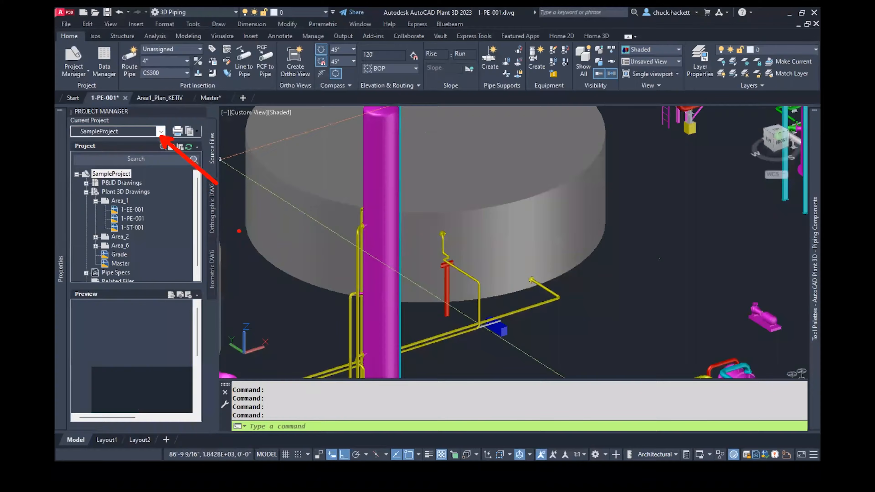
# - Start a new project named 22-4398 with no description, keeping the default directory for program-generated files
pyautogui.click(161, 131)
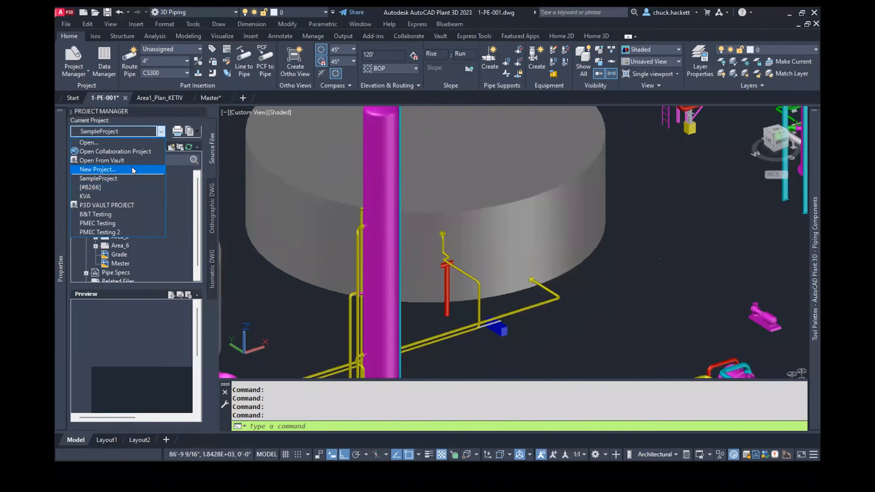
pyautogui.click(132, 169)
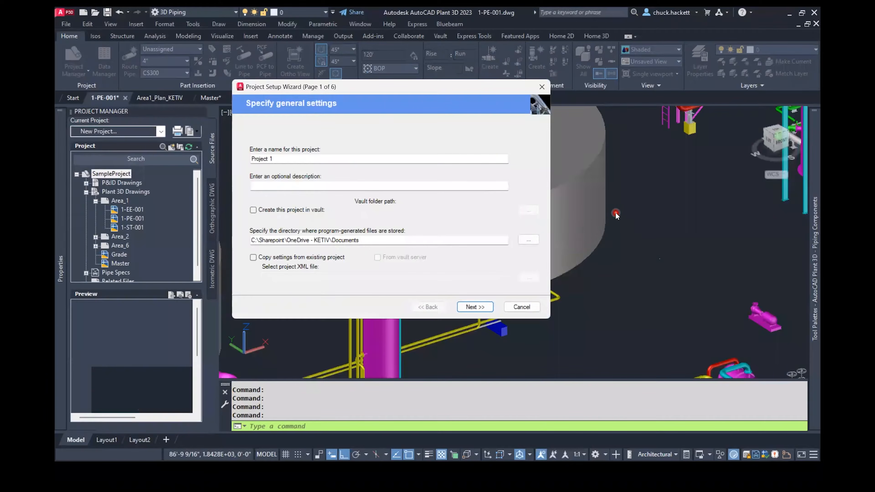
pyautogui.click(321, 158)
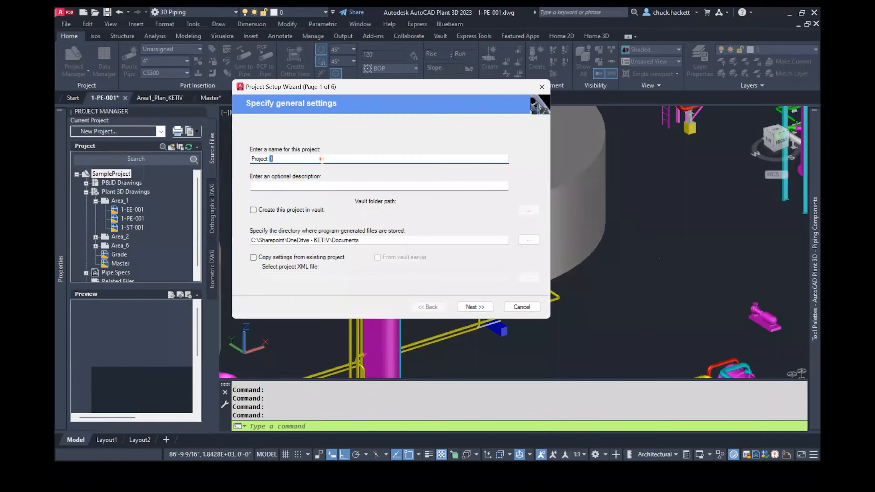
pyautogui.moveTo(321, 159); pyautogui.dragTo(244, 149)
pyautogui.write('22')
pyautogui.write('-4398')
pyautogui.click(316, 184)
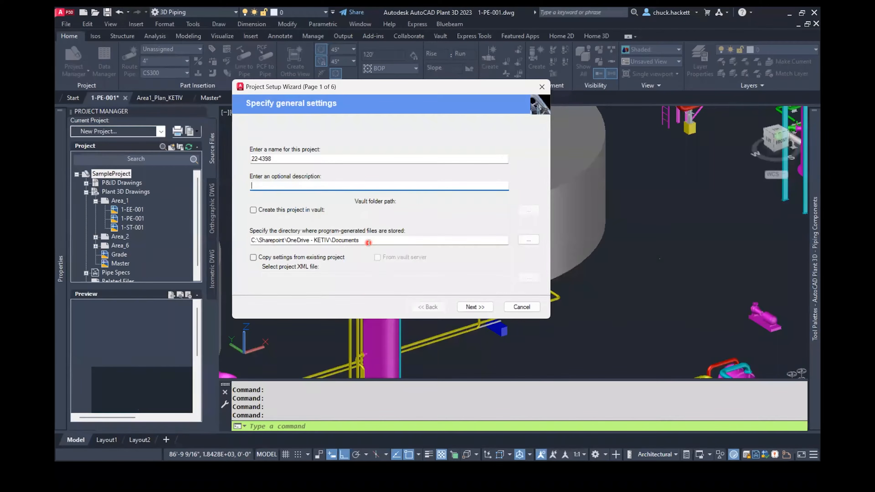
pyautogui.click(301, 240)
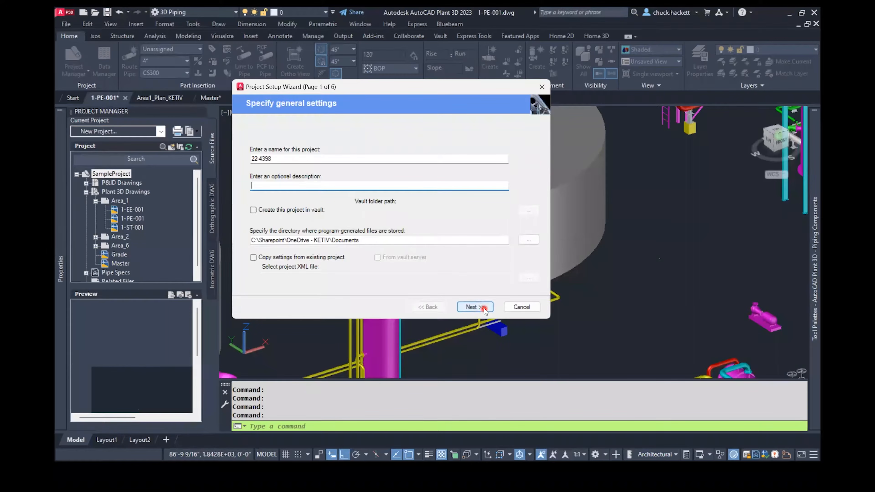
pyautogui.click(475, 307)
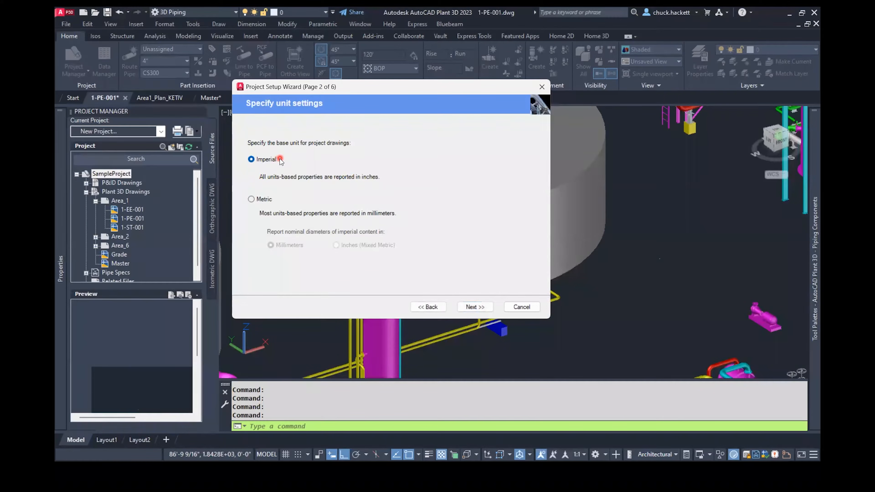
# - Try the Metric base unit with its Millimeters and Inches (Mixed Metric) options, and settle on Imperial for the project drawings
pyautogui.click(273, 201)
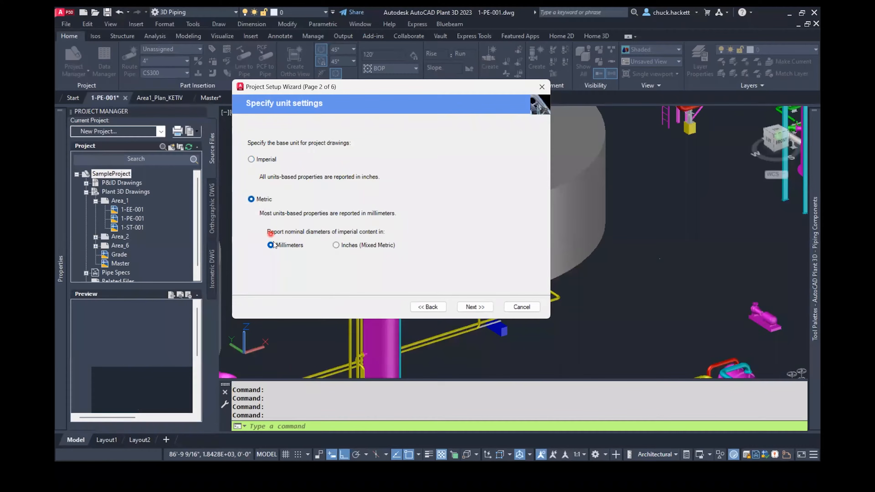
pyautogui.click(278, 251)
pyautogui.click(350, 245)
pyautogui.click(270, 160)
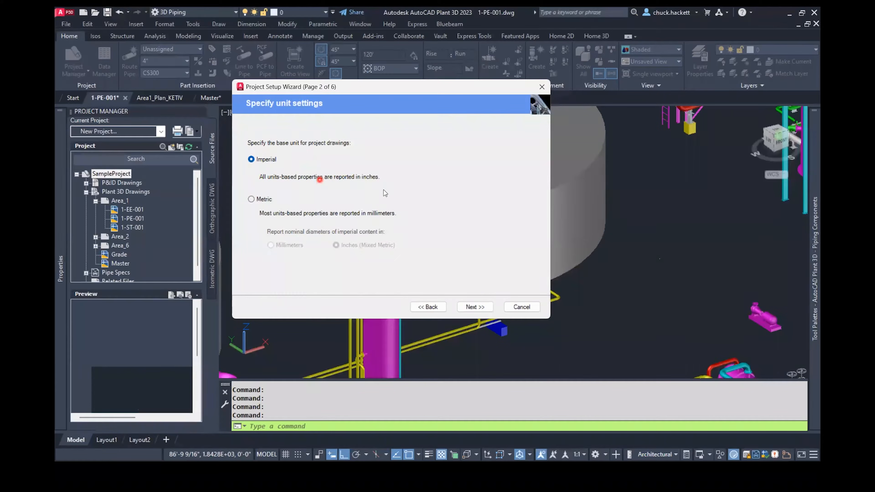
pyautogui.click(475, 307)
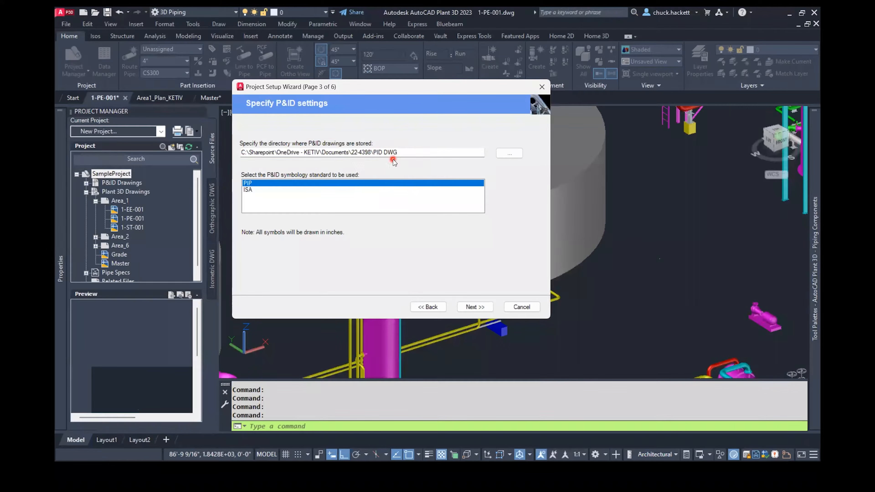
# - Compare the ISA and PIP symbology standards and accept PIP with the default P&ID drawing directory
pyautogui.click(258, 190)
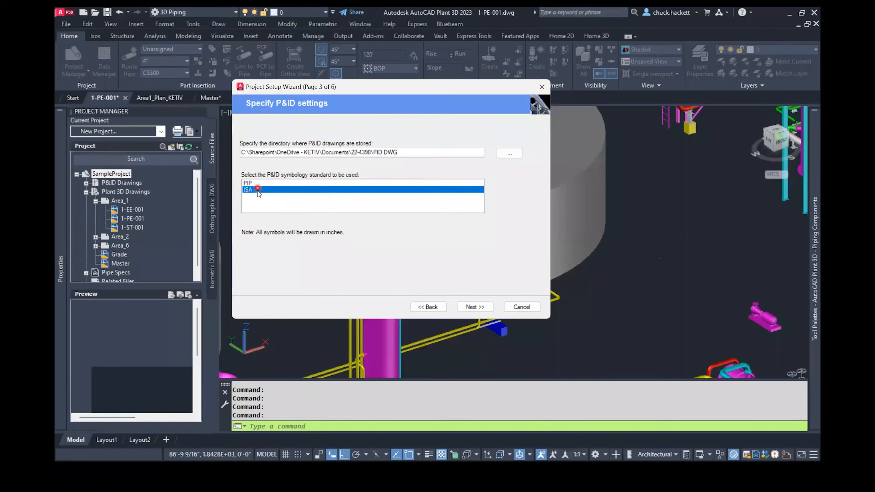
pyautogui.click(258, 186)
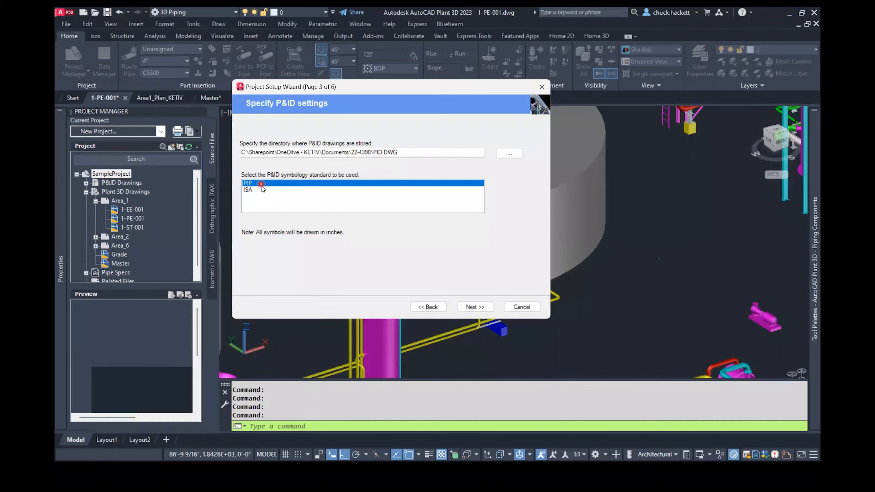
pyautogui.click(262, 189)
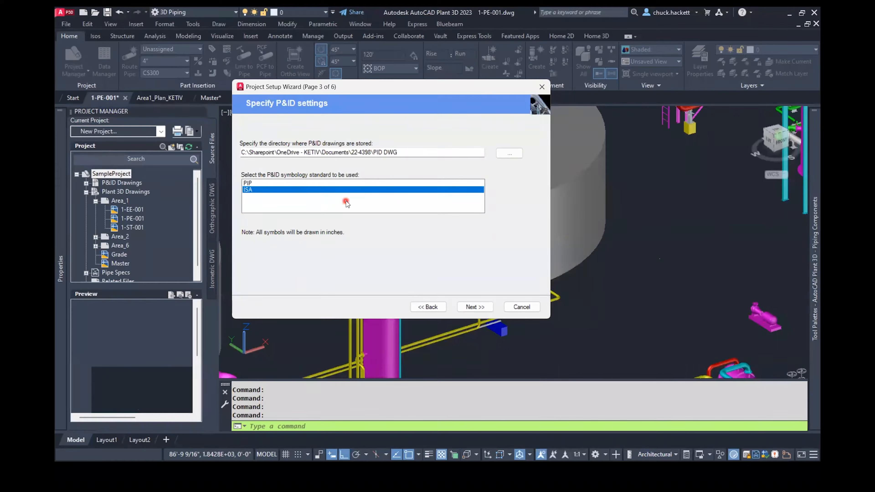
pyautogui.click(272, 183)
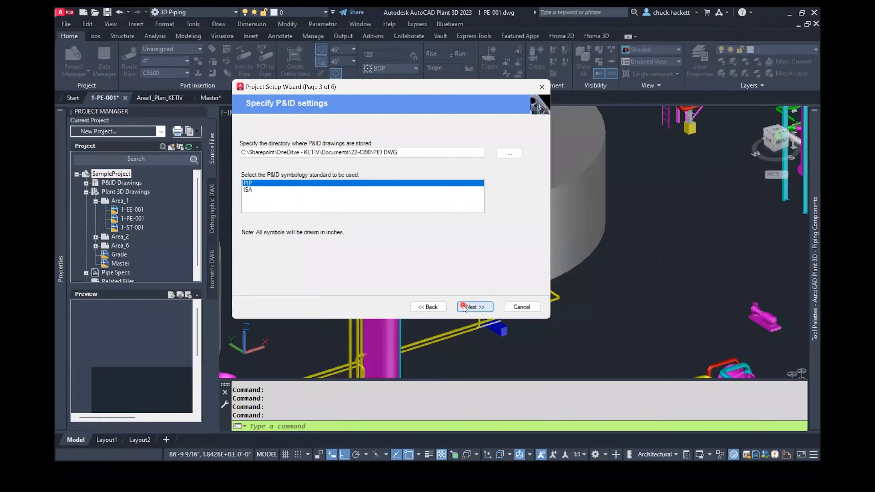
pyautogui.click(474, 307)
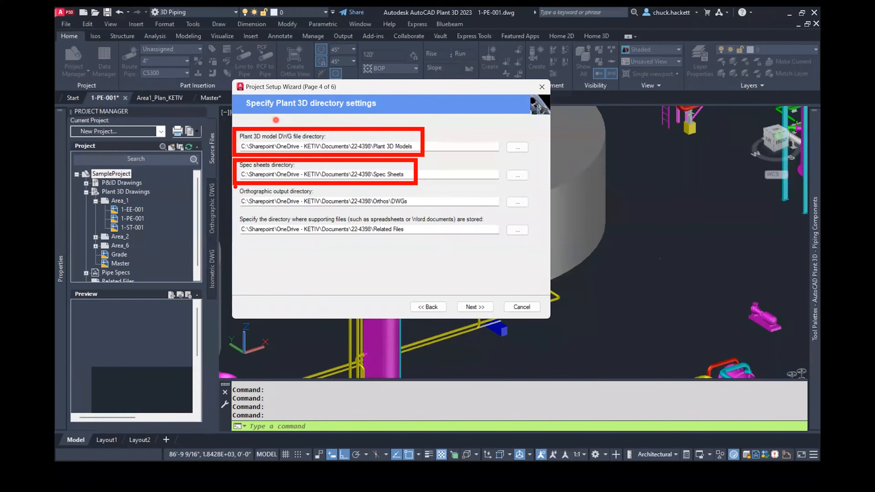
# - Review and accept the default directories for Plant 3D models, spec sheets, orthographic output and supporting files
pyautogui.moveTo(235, 189)
pyautogui.mouseDown()
pyautogui.moveTo(293, 215)
pyautogui.moveTo(421, 208)
pyautogui.mouseUp()
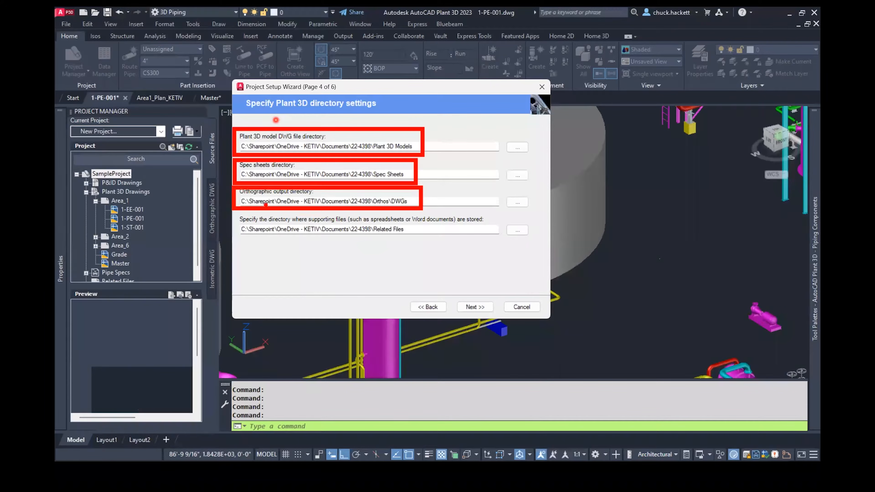
pyautogui.moveTo(234, 214); pyautogui.dragTo(421, 245)
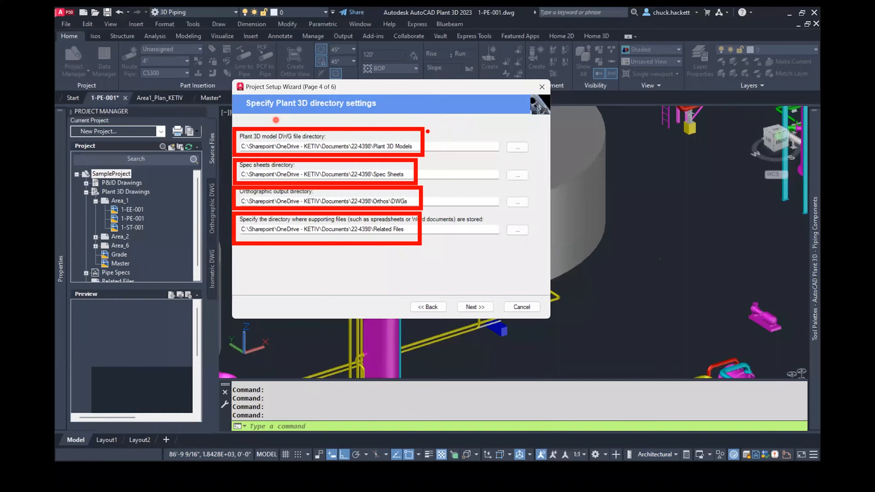
pyautogui.press('Escape')
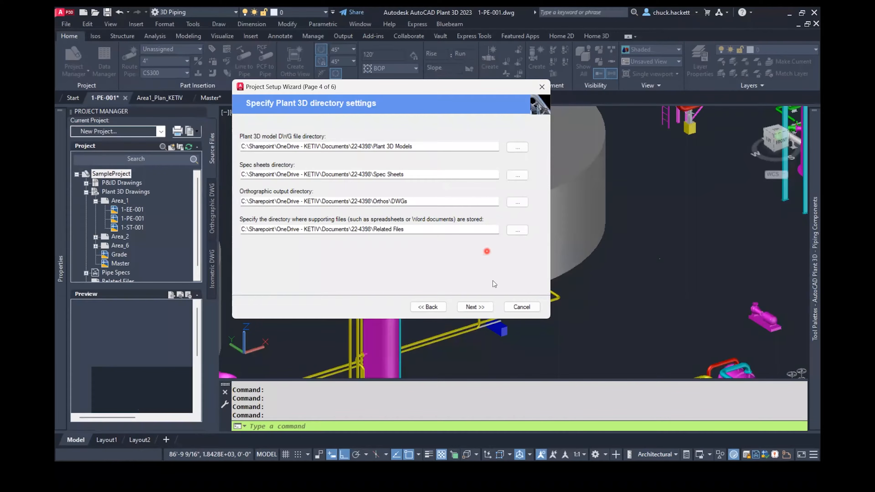
pyautogui.click(475, 307)
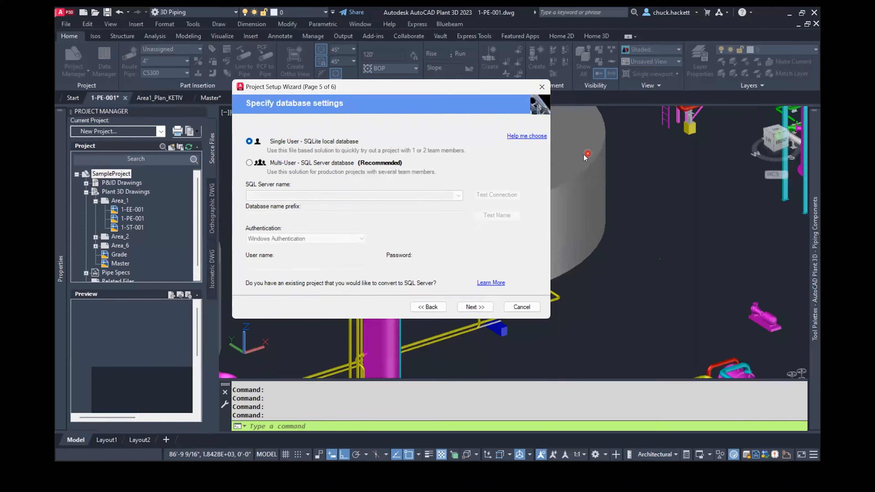
# - Look at the Multi-User SQL Server database options and choose the Single User SQLite local database instead
pyautogui.click(332, 165)
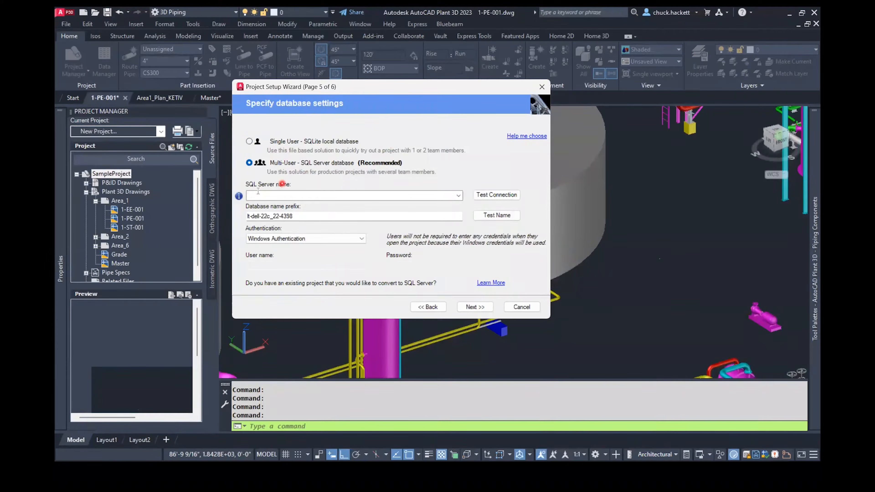
pyautogui.click(343, 200)
pyautogui.click(323, 244)
pyautogui.click(277, 142)
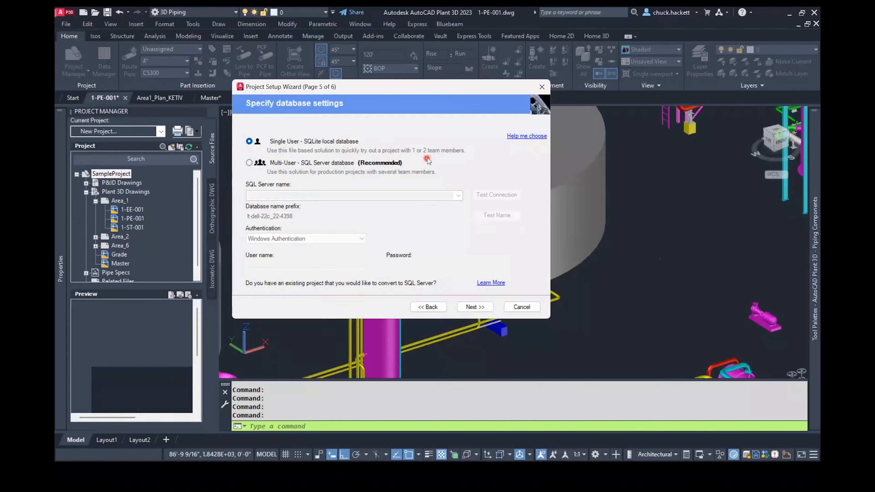
pyautogui.click(470, 308)
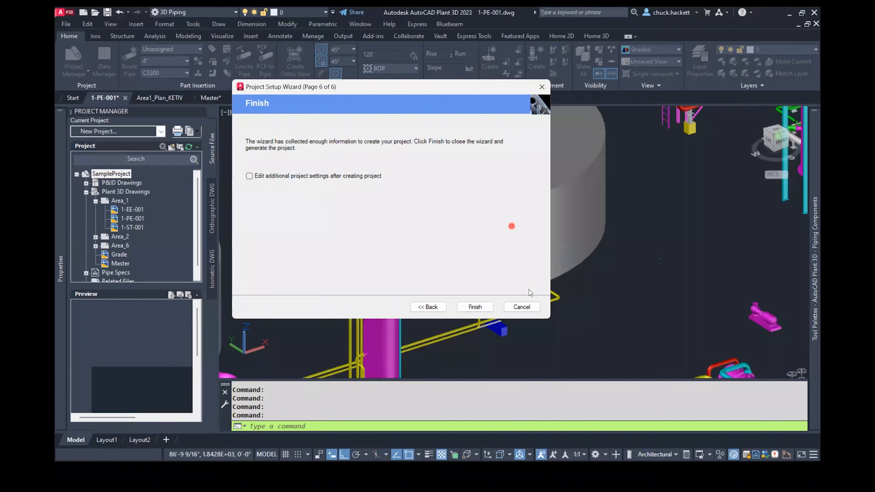
# - Exit the project setup wizard without creating the project
pyautogui.click(529, 306)
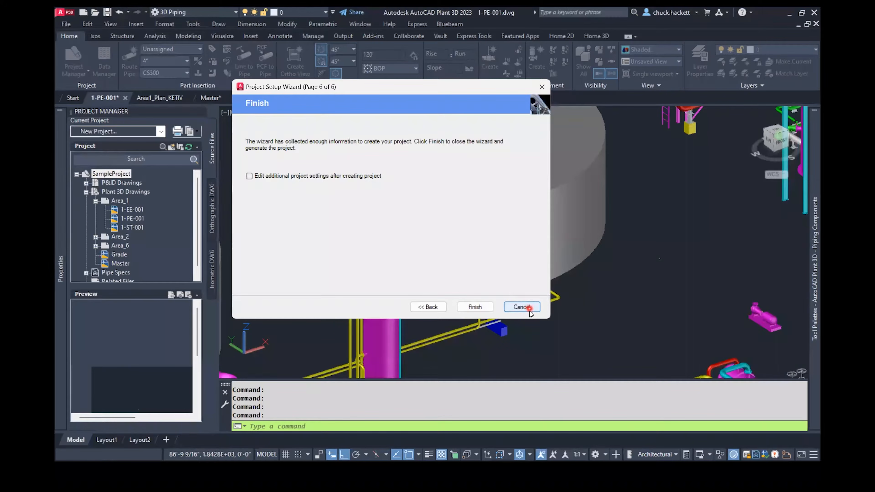
pyautogui.click(528, 307)
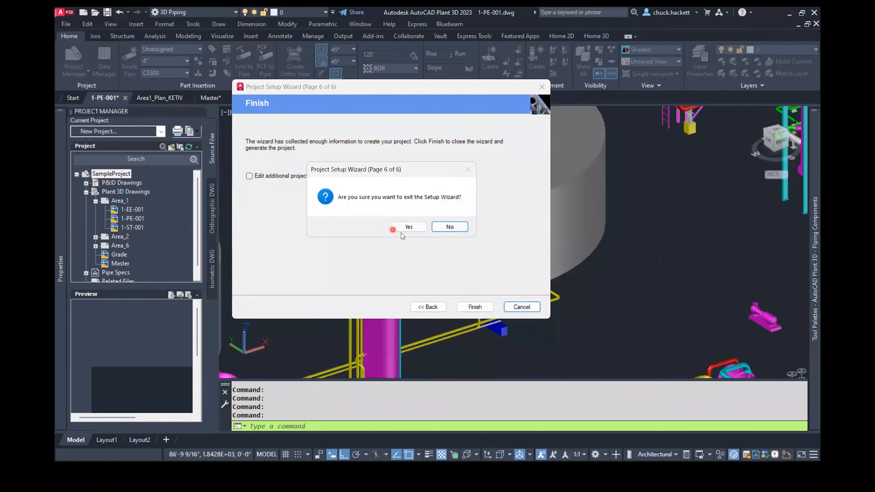
pyautogui.click(403, 228)
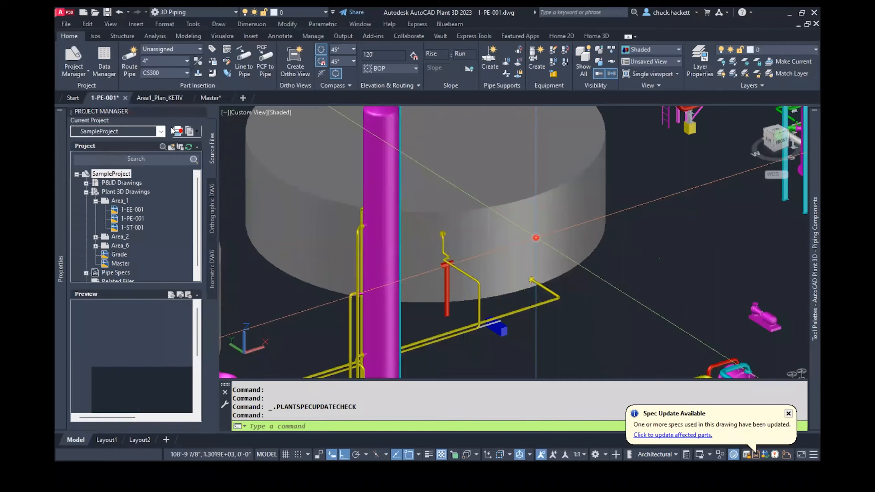
# - Expand the P&ID Drawings folder and its Area_1 subfolder in SampleProject, and make the project tree area taller
pyautogui.click(162, 131)
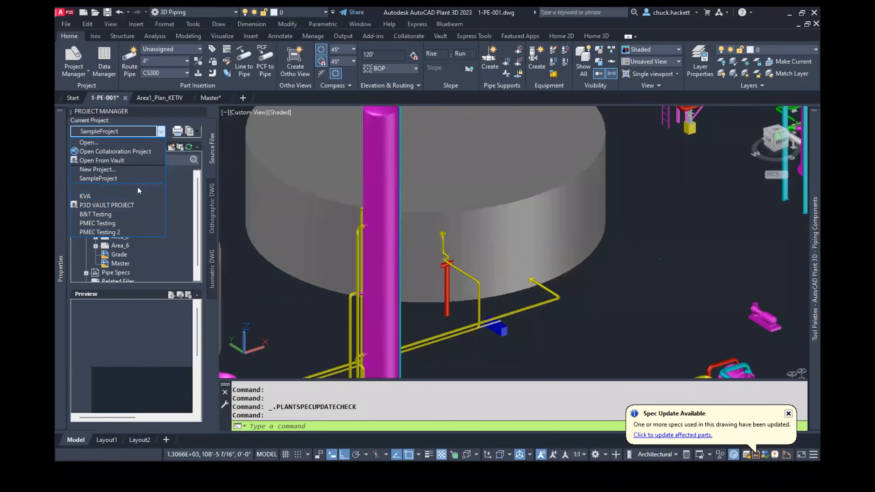
pyautogui.click(168, 168)
pyautogui.click(78, 198)
pyautogui.click(85, 182)
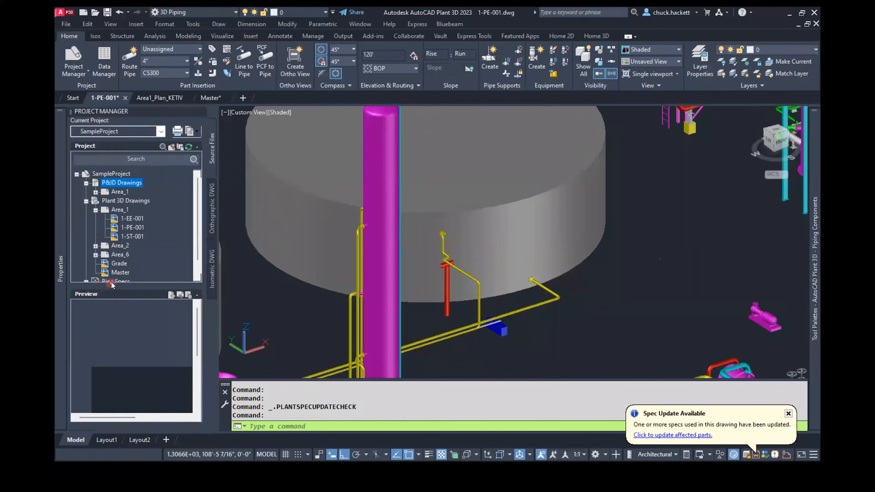
pyautogui.moveTo(112, 283); pyautogui.dragTo(108, 309)
pyautogui.click(102, 199)
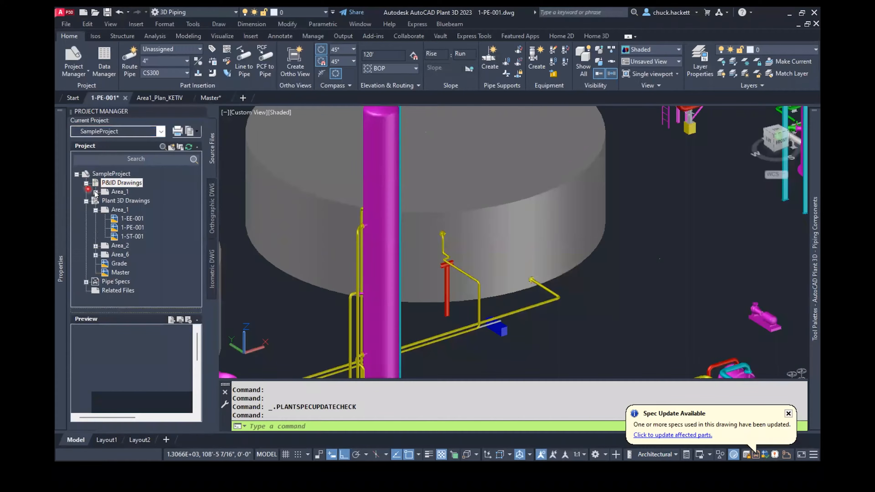
pyautogui.click(95, 192)
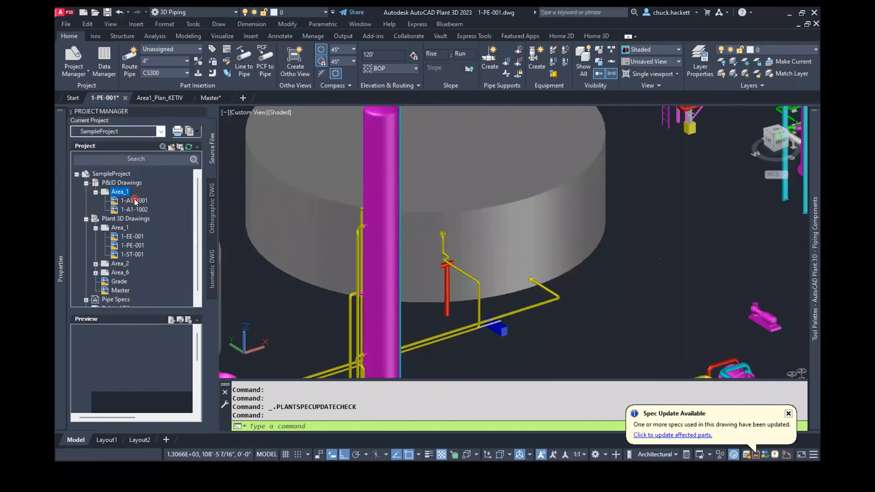
# - Preview the P&ID drawings 1-A1-1001 and 1-A1-1002 and compare their contents
pyautogui.click(134, 201)
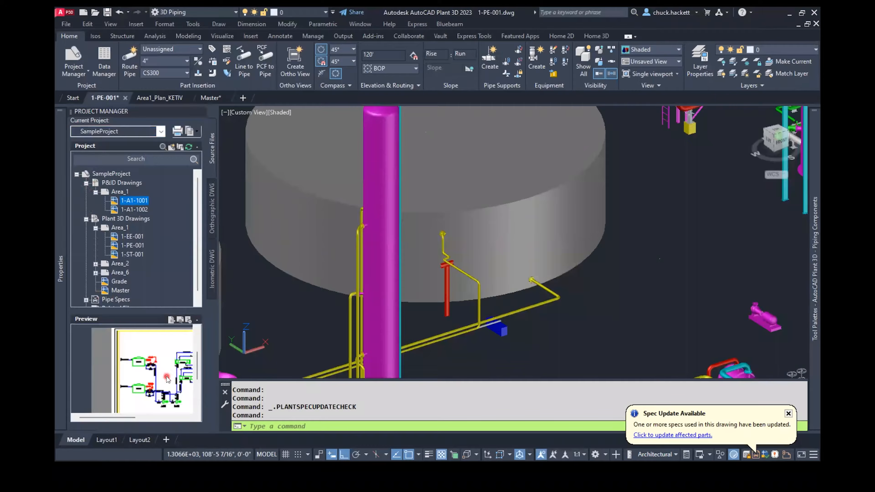
pyautogui.moveTo(131, 419); pyautogui.dragTo(143, 418)
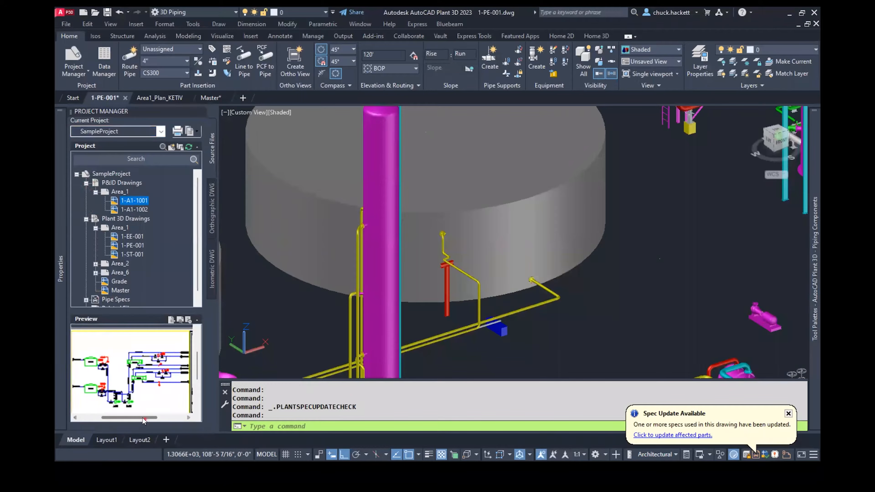
pyautogui.click(130, 209)
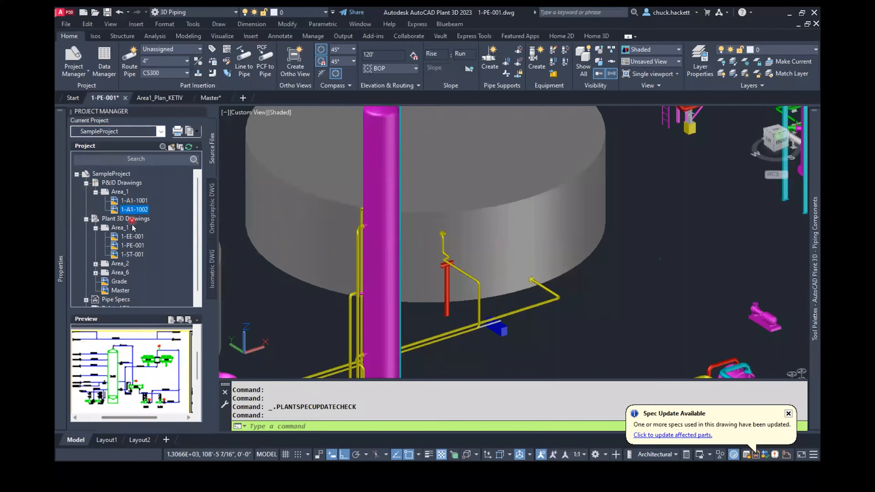
pyautogui.click(137, 202)
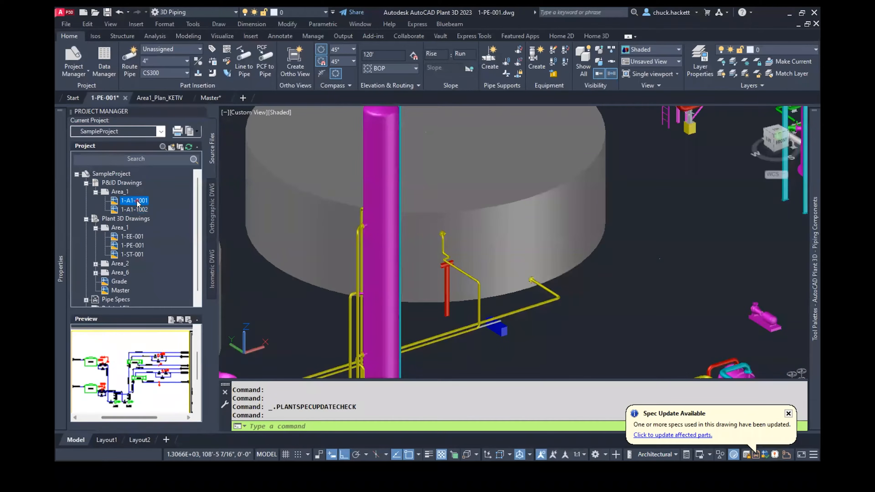
pyautogui.click(139, 209)
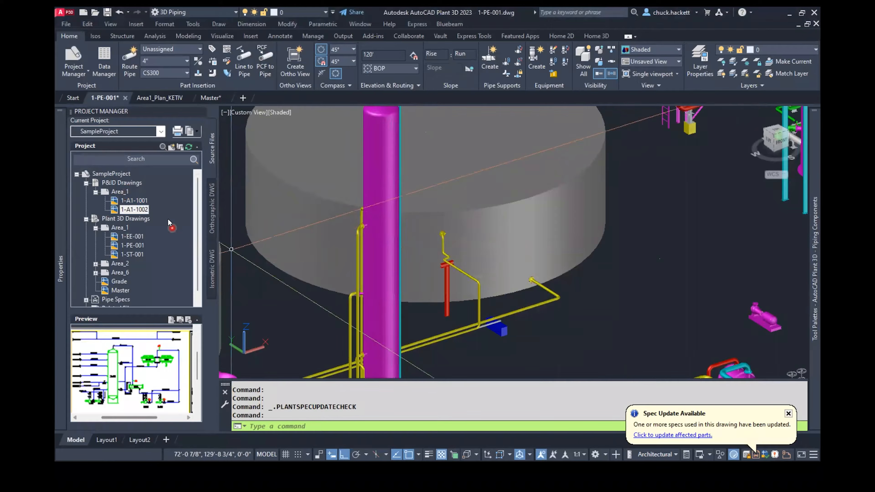
# - Expand Area_2 under Plant 3D Drawings and preview the Grade and Master drawings
pyautogui.scroll(-1, 169, 220)
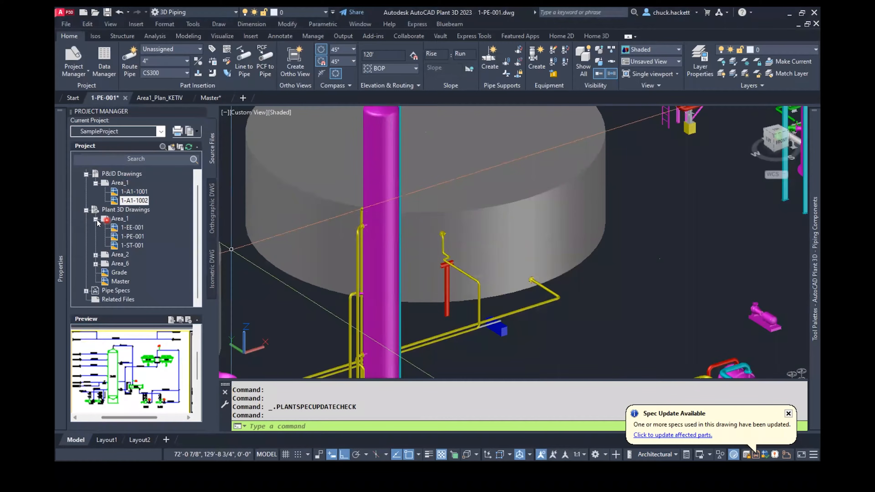
pyautogui.click(95, 255)
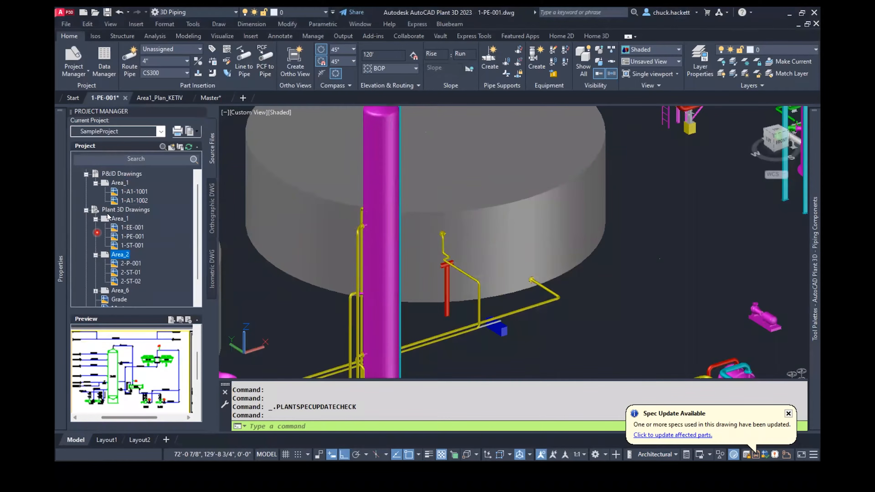
pyautogui.scroll(-1, 109, 217)
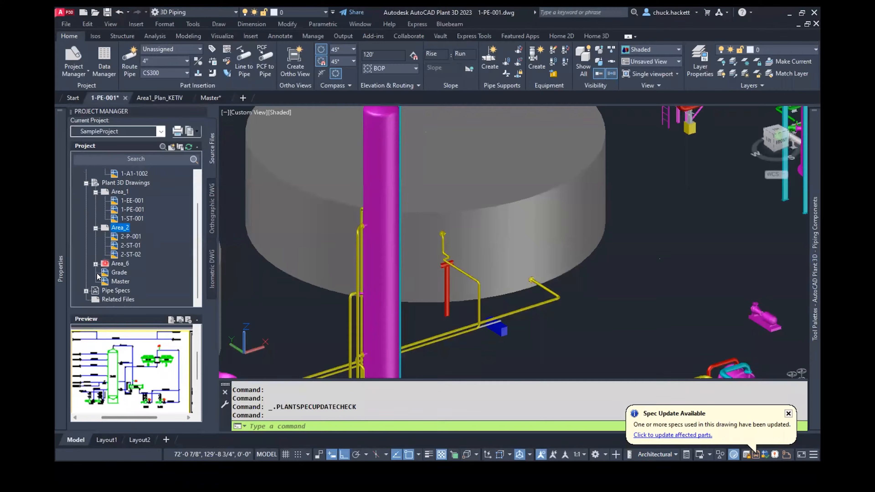
pyautogui.click(123, 273)
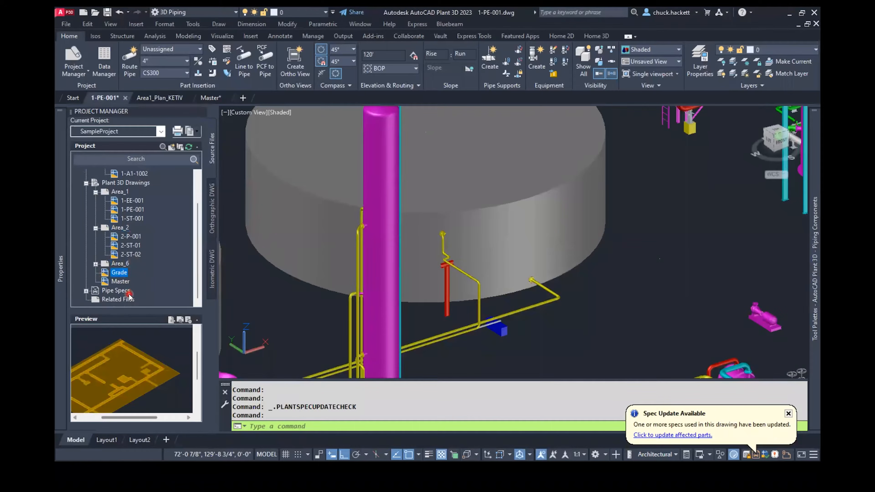
pyautogui.click(128, 282)
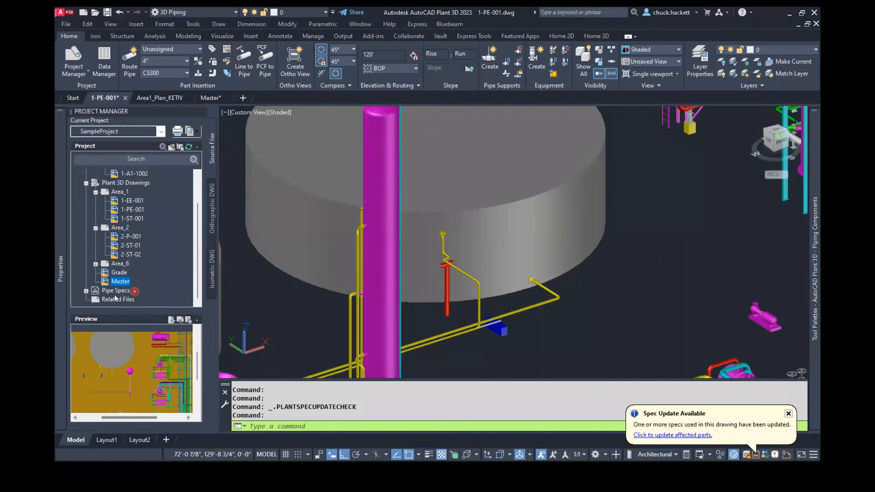
# - Expand the Pipe Specs folder of SampleProject and look through the listed specs
pyautogui.click(86, 291)
pyautogui.scroll(-2, 146, 196)
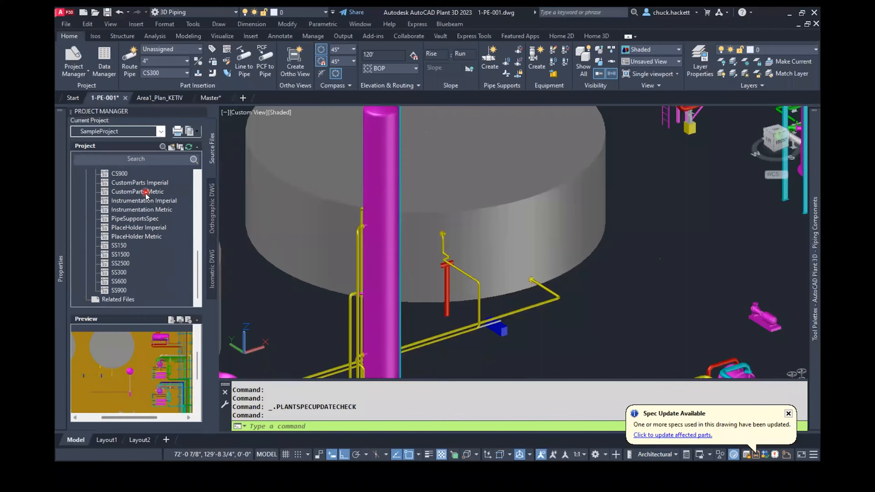
pyautogui.scroll(4, 142, 220)
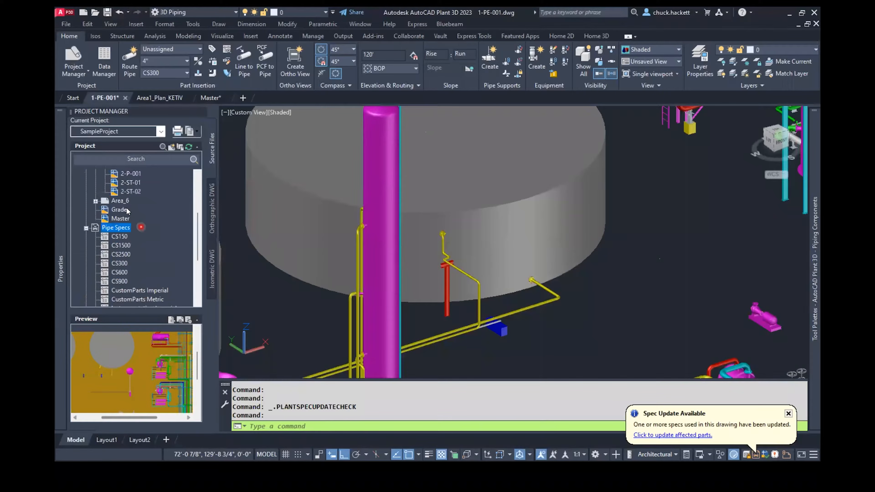
pyautogui.scroll(-2, 132, 218)
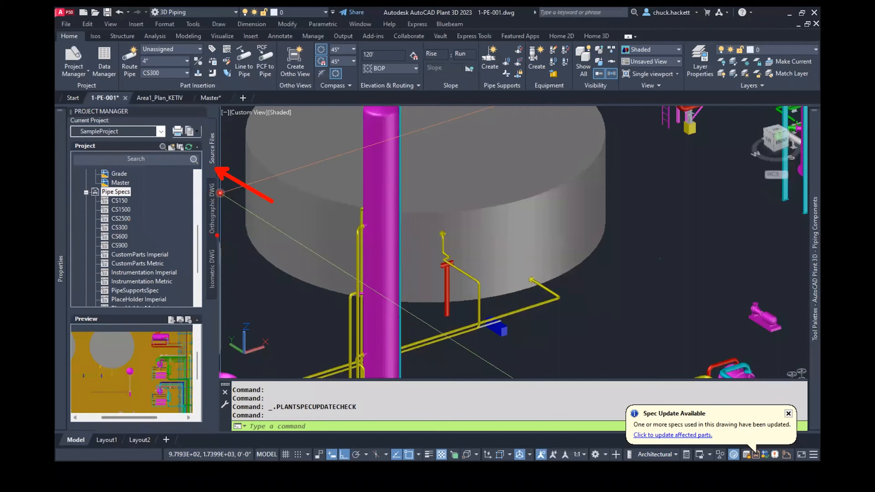
pyautogui.moveTo(214, 226); pyautogui.dragTo(252, 253)
pyautogui.moveTo(213, 295); pyautogui.dragTo(257, 329)
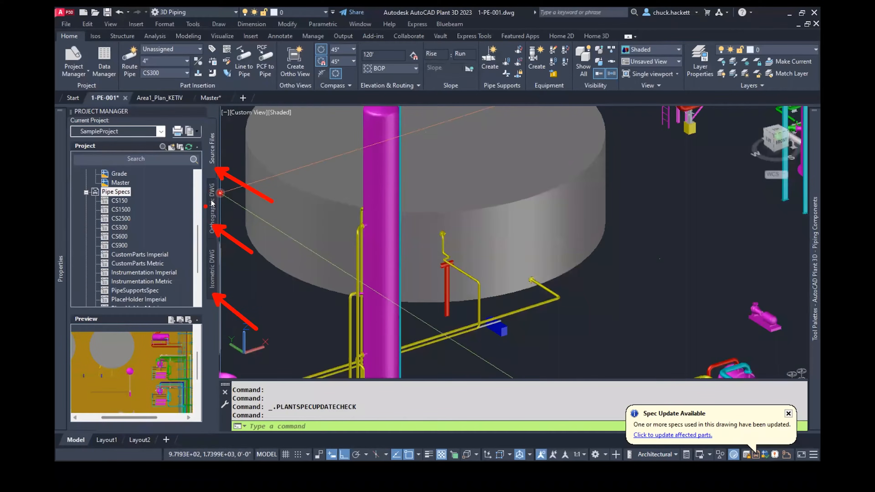
# - Look at the project's orthographic drawings, and switch to the isometric drawings with the Final_ANSI-C folder expanded
pyautogui.click(213, 190)
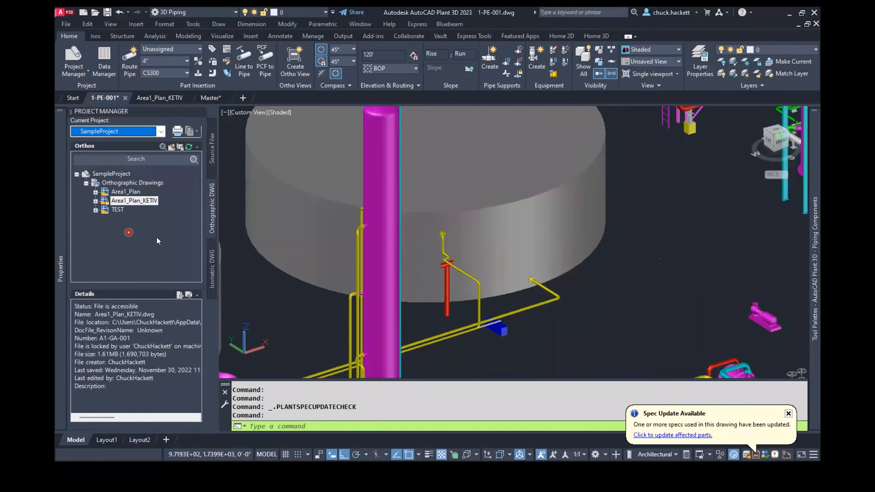
pyautogui.click(212, 266)
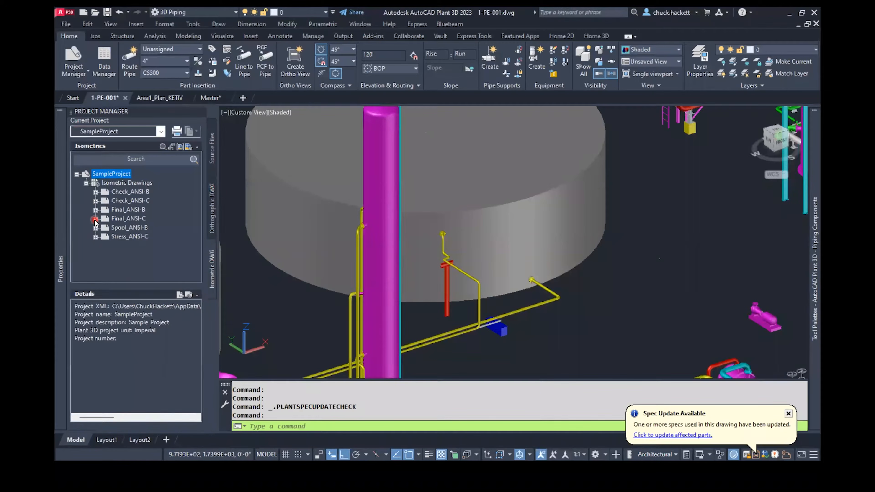
pyautogui.click(96, 219)
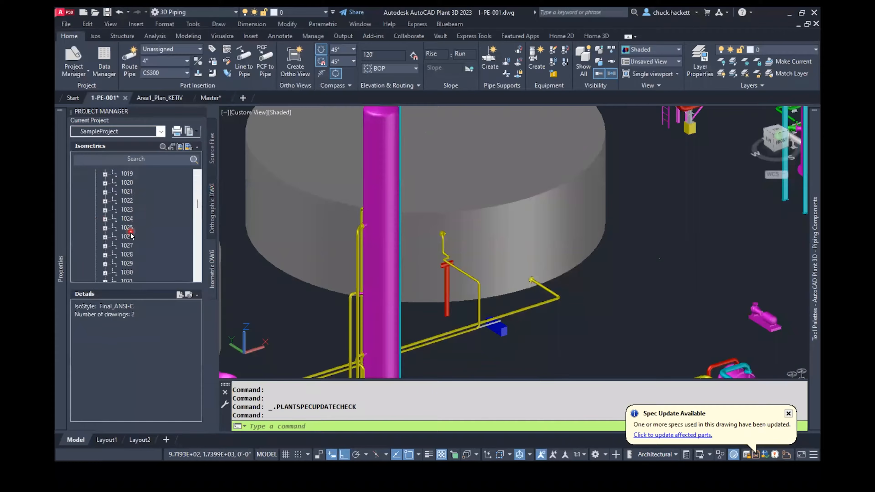
# - Look through the line numbers in Final_ANSI-C, checking 1026 and 10006 for drawings, and collapse the folder
pyautogui.scroll(-6, 132, 244)
pyautogui.scroll(2, 110, 209)
pyautogui.click(105, 200)
pyautogui.scroll(5, 110, 214)
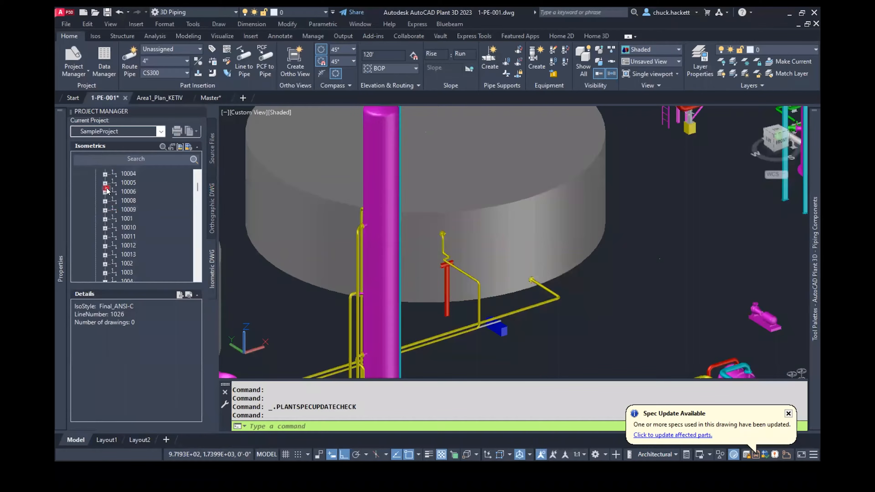
pyautogui.click(107, 190)
pyautogui.scroll(3, 117, 194)
pyautogui.scroll(-3, 124, 196)
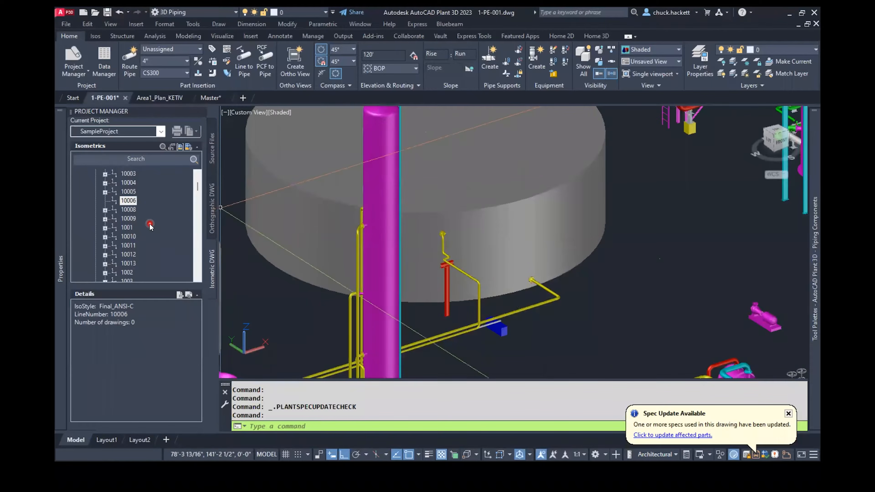
pyautogui.scroll(3, 104, 217)
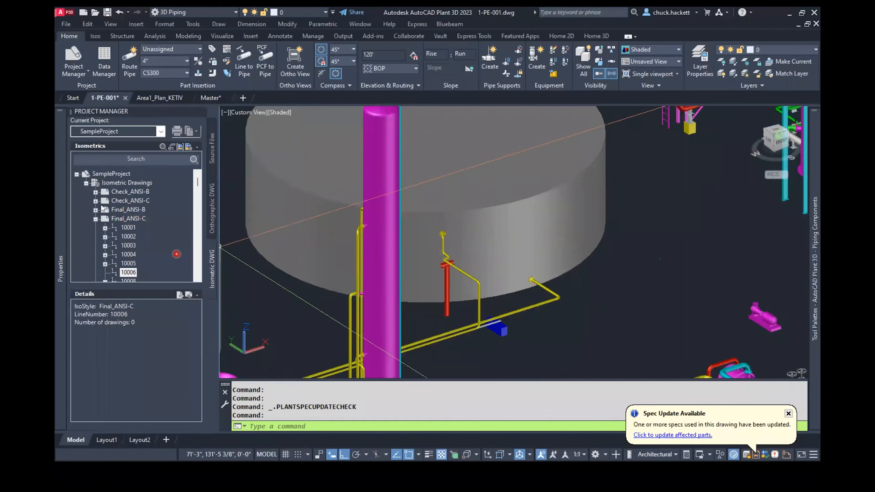
pyautogui.click(97, 219)
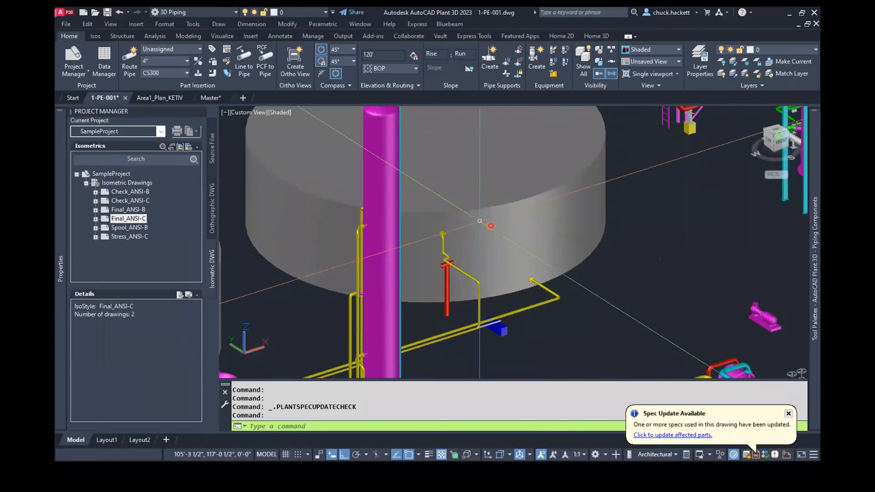
# - Start creating a Vertical Tank as new equipment and review the dimensions of its cylinder and torispheric head
pyautogui.moveTo(513, 220); pyautogui.dragTo(368, 234, button='middle')
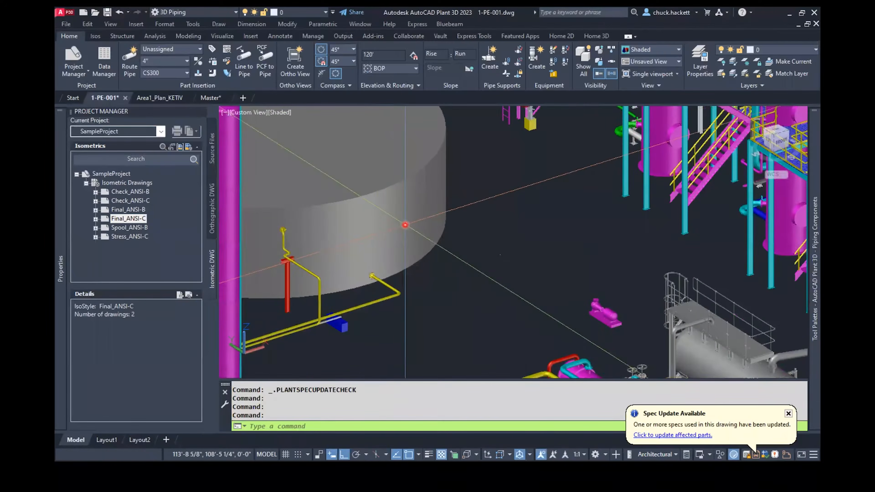
pyautogui.moveTo(405, 225)
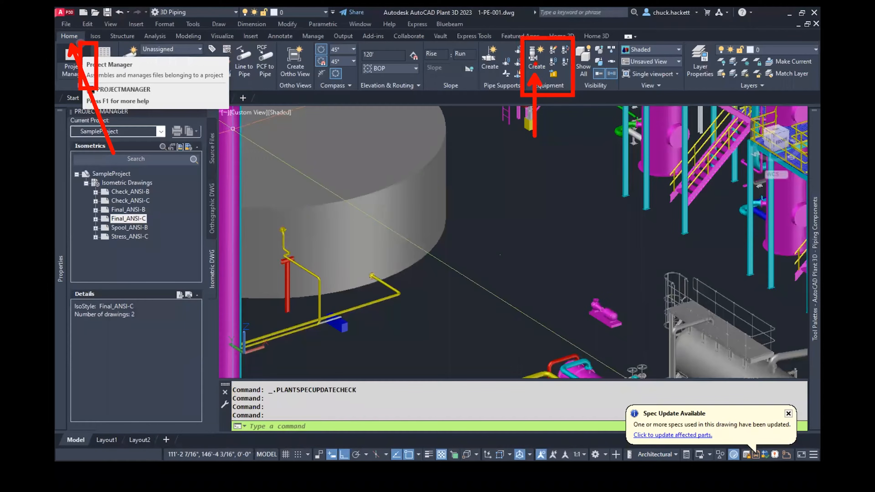
pyautogui.click(533, 67)
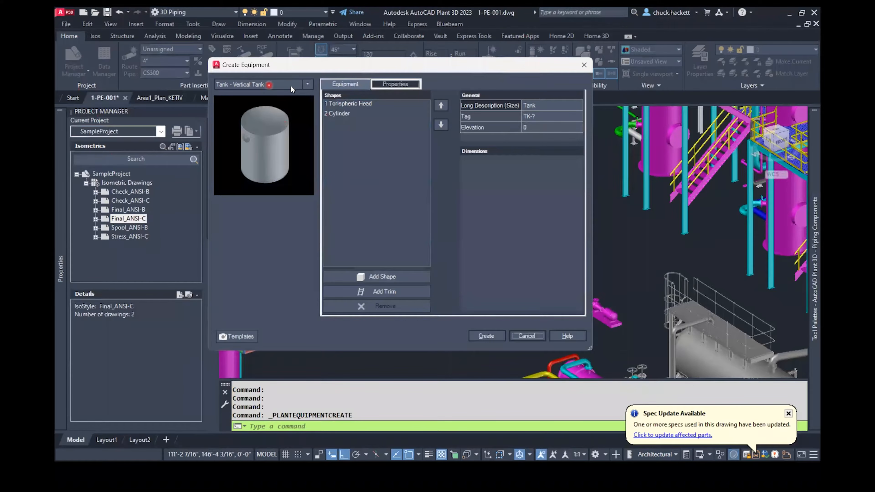
pyautogui.click(341, 104)
pyautogui.click(339, 115)
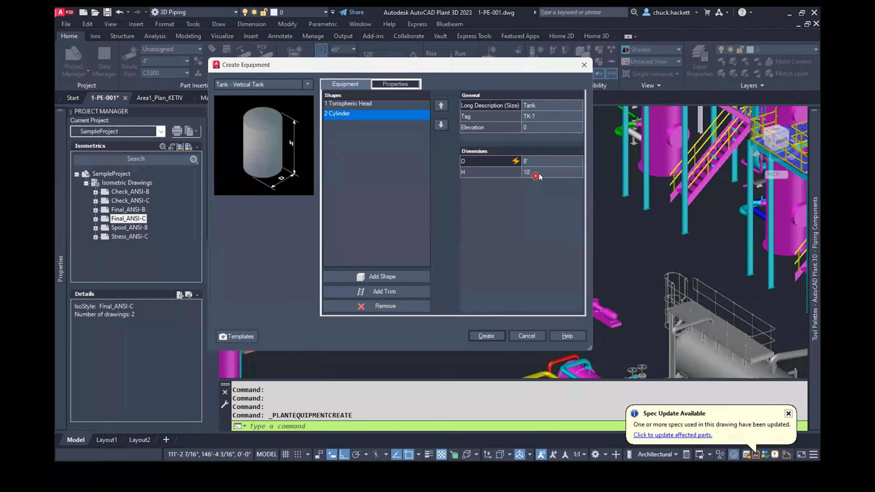
pyautogui.click(395, 105)
pyautogui.click(277, 137)
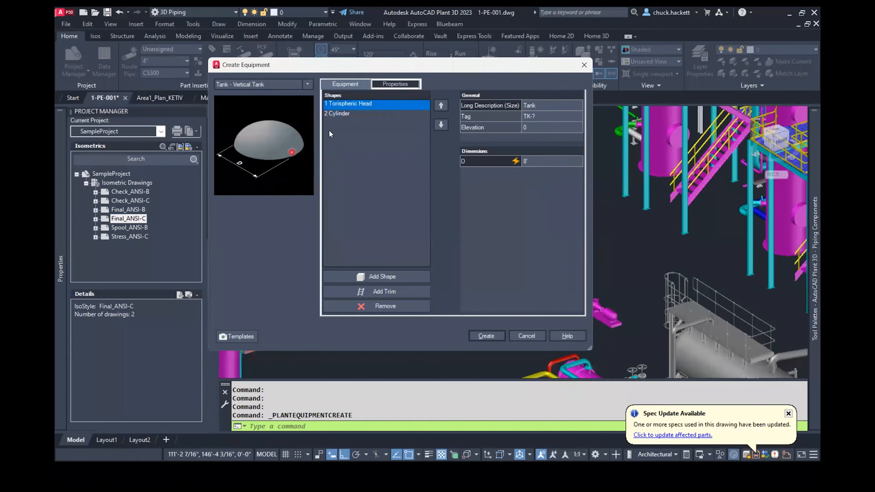
# - Look at the shape types that can be added to the tank without adding one
pyautogui.click(364, 162)
pyautogui.click(391, 280)
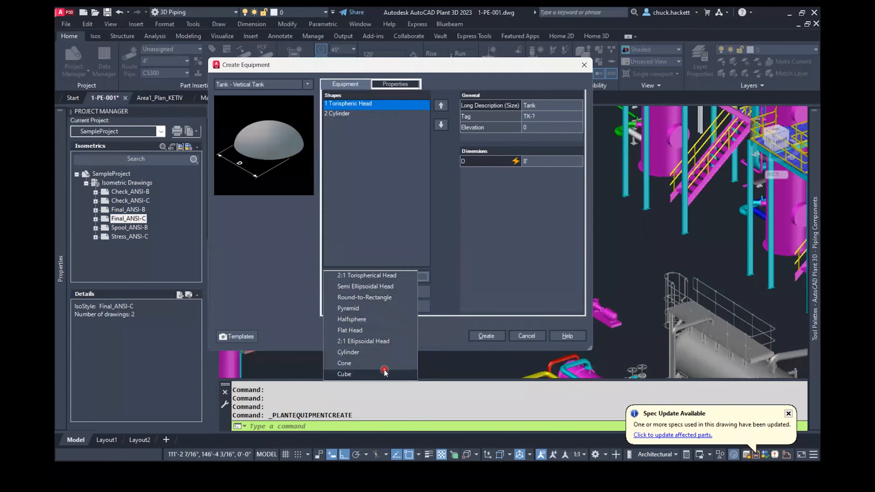
pyautogui.click(417, 221)
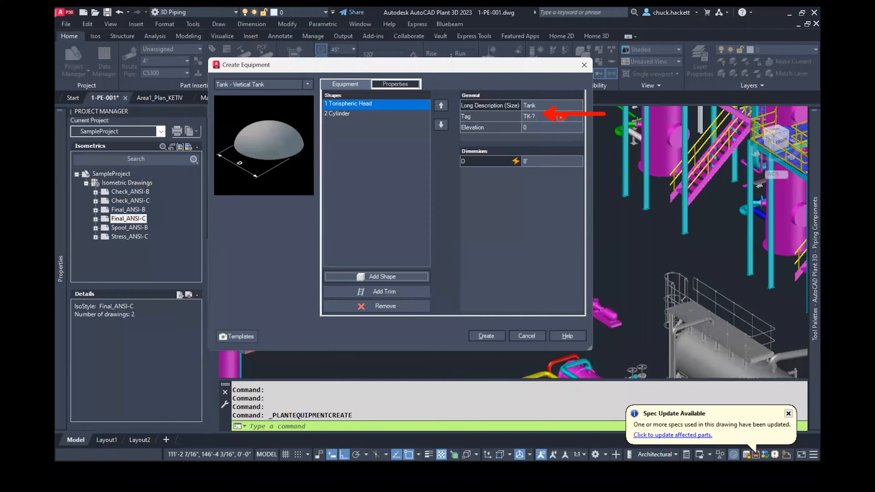
# - Assign the tank a tag with type TK and number 1024
pyautogui.click(560, 118)
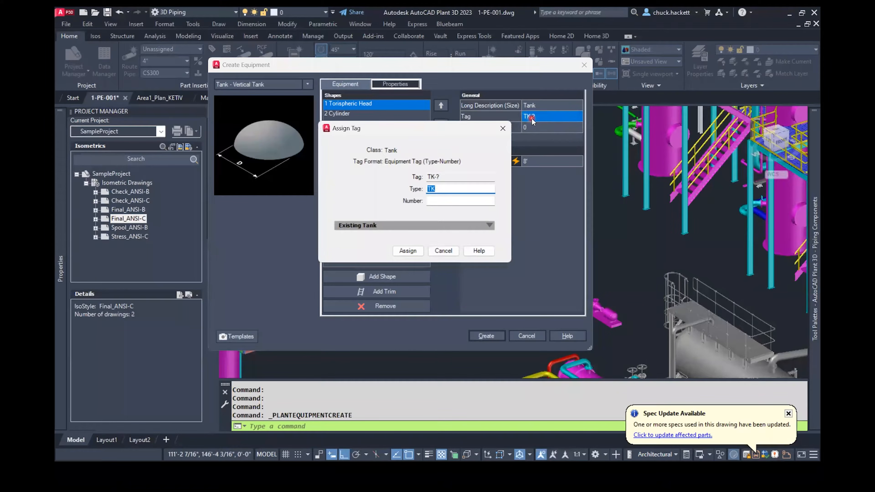
pyautogui.click(458, 202)
pyautogui.write('1024')
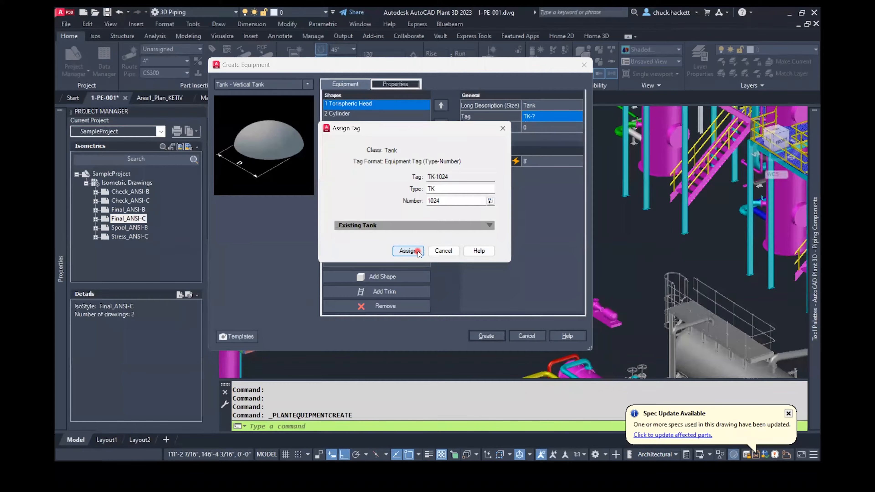
pyautogui.click(410, 251)
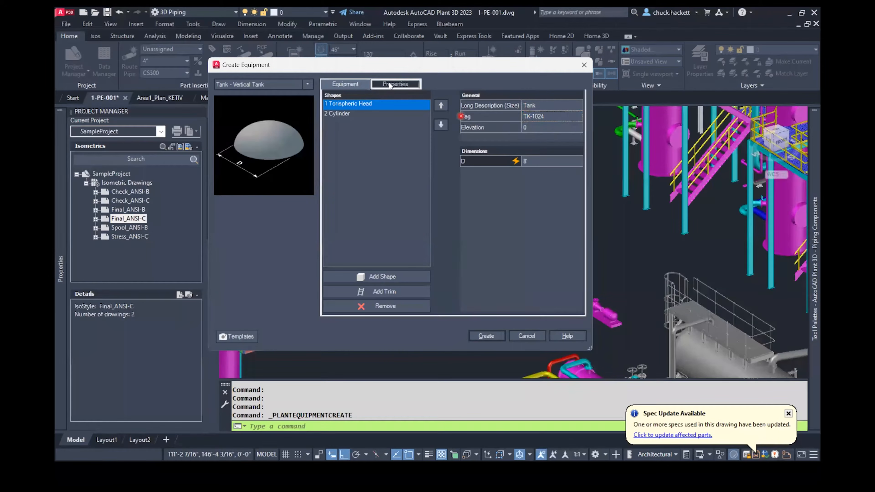
# - Review the tank's nozzle properties and its manufacturer, material and material code data
pyautogui.click(399, 85)
pyautogui.click(490, 109)
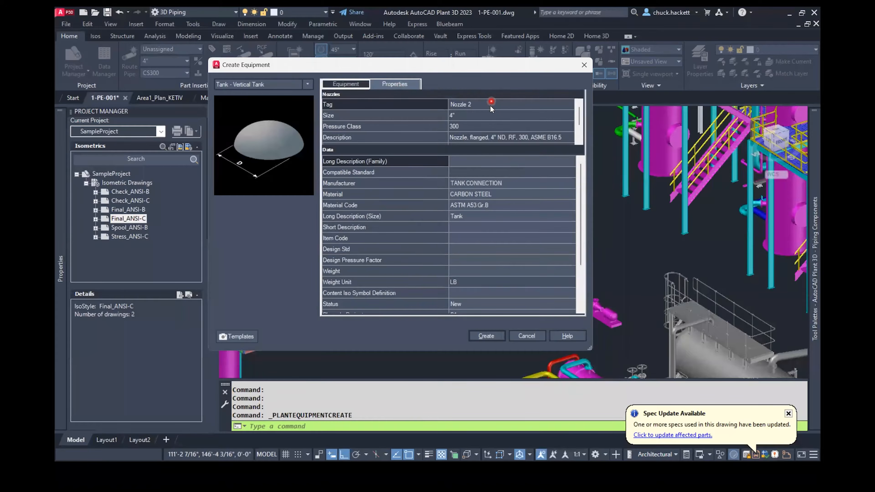
pyautogui.scroll(-1, 489, 111)
pyautogui.scroll(1, 489, 111)
pyautogui.click(462, 157)
pyautogui.click(503, 157)
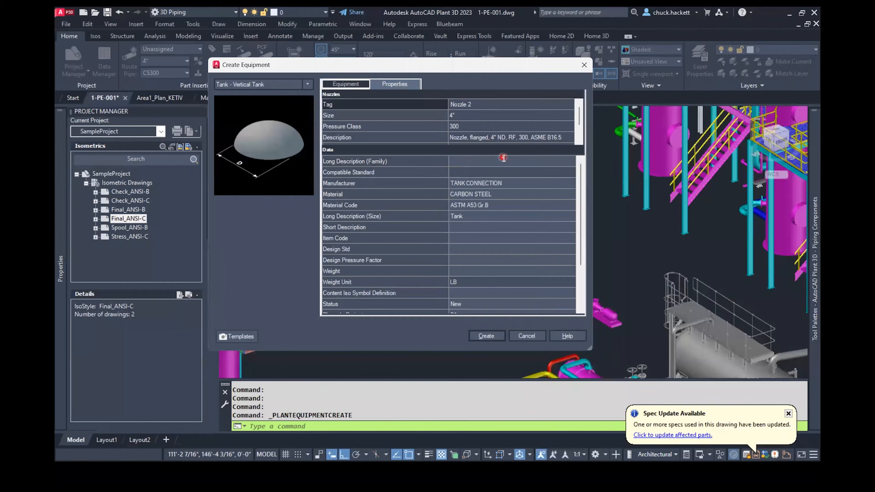
pyautogui.click(513, 183)
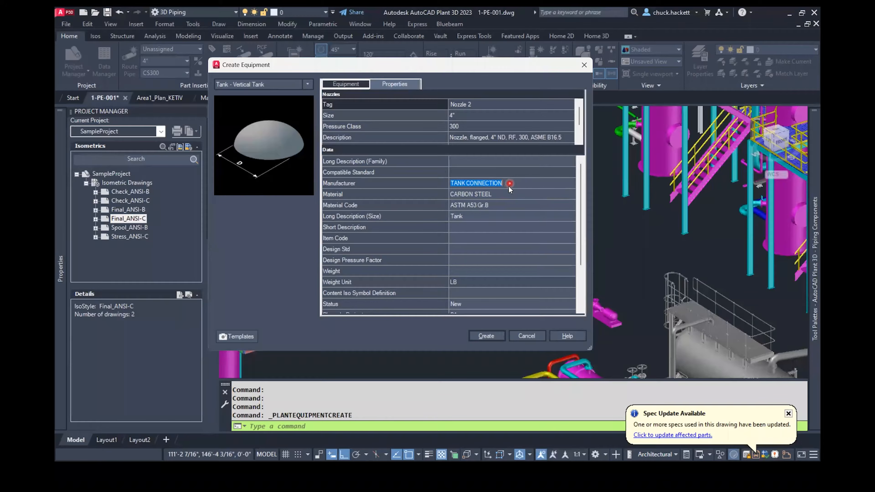
pyautogui.click(506, 194)
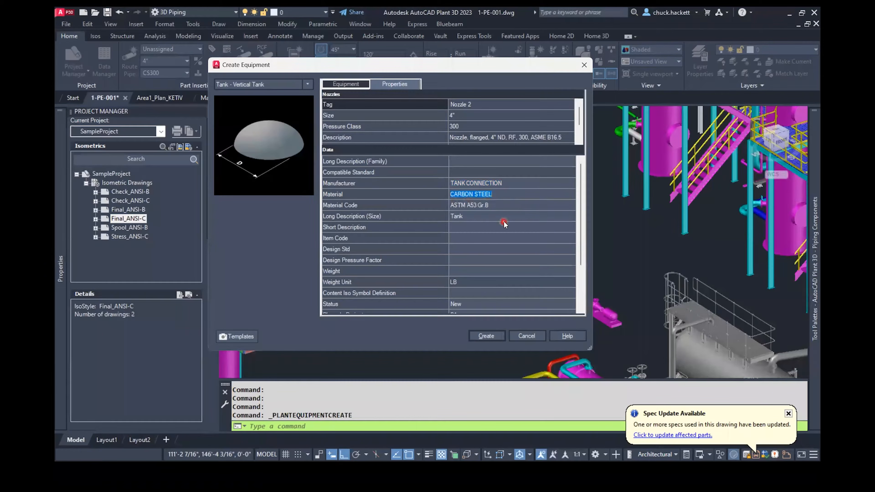
pyautogui.click(516, 204)
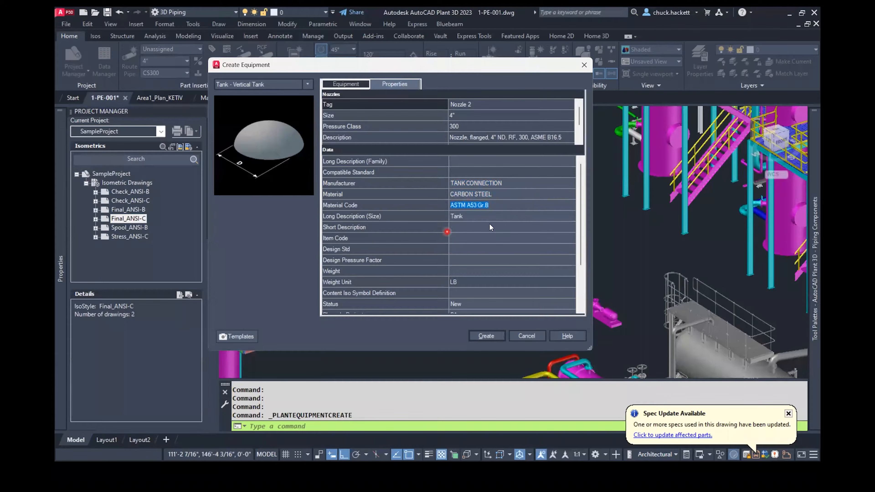
# - Set the tank's weight to 6000 and check the rest of its data properties
pyautogui.click(470, 271)
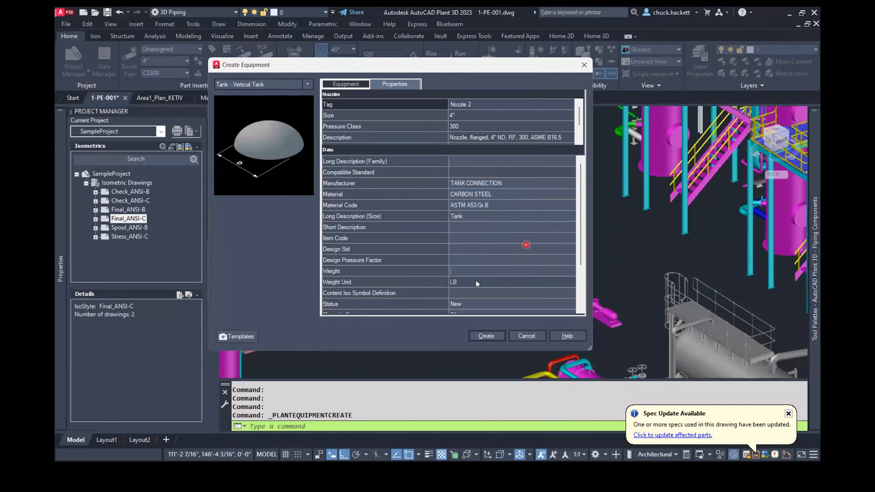
pyautogui.click(483, 272)
pyautogui.write('6000')
pyautogui.scroll(-1, 500, 269)
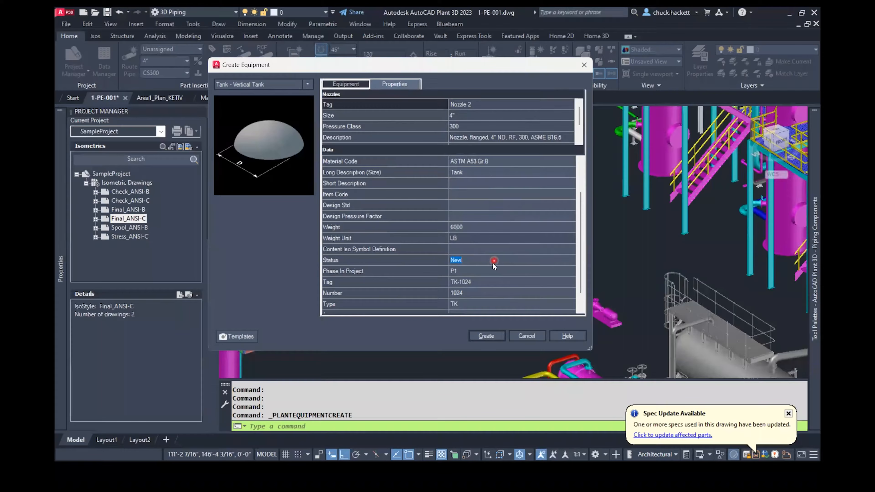
pyautogui.scroll(-1, 493, 264)
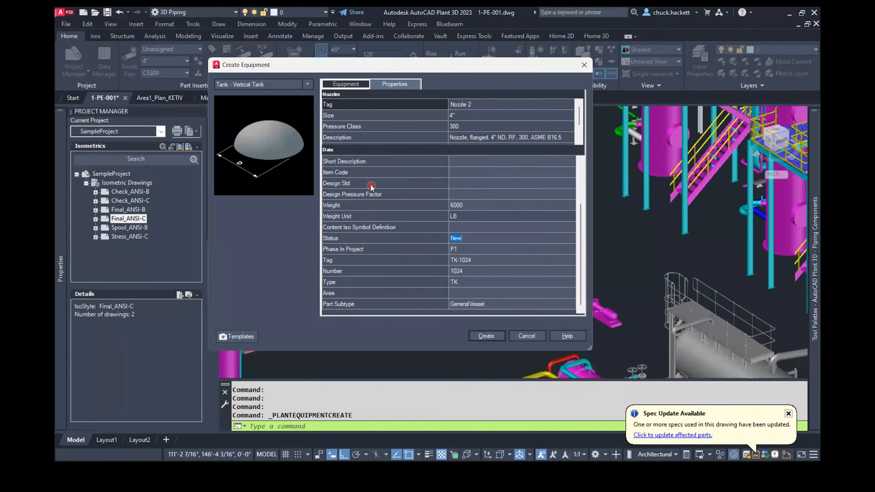
pyautogui.scroll(2, 383, 179)
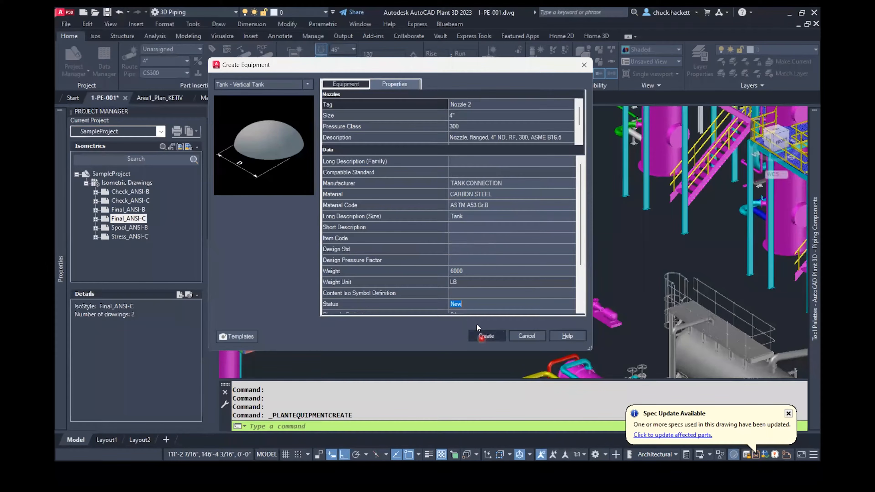
# - Create the vertical tank and place it on open ground beside the large grey storage tank, rotated 90°
pyautogui.click(347, 86)
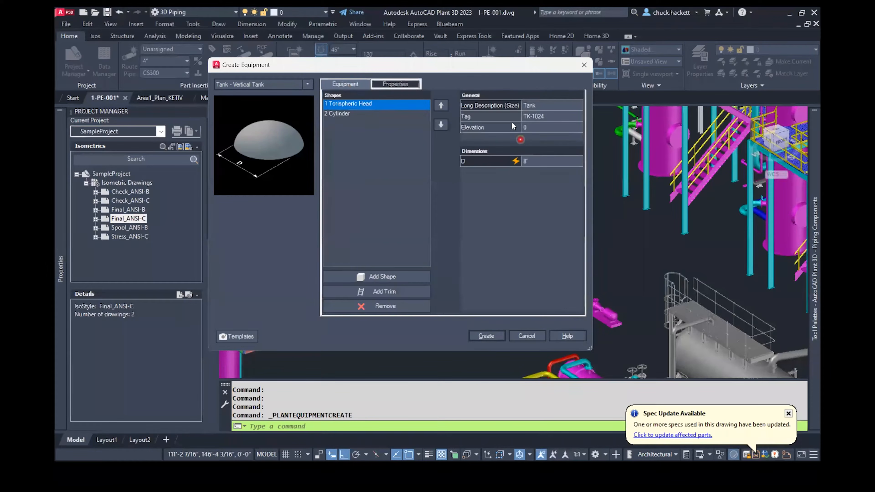
pyautogui.click(373, 113)
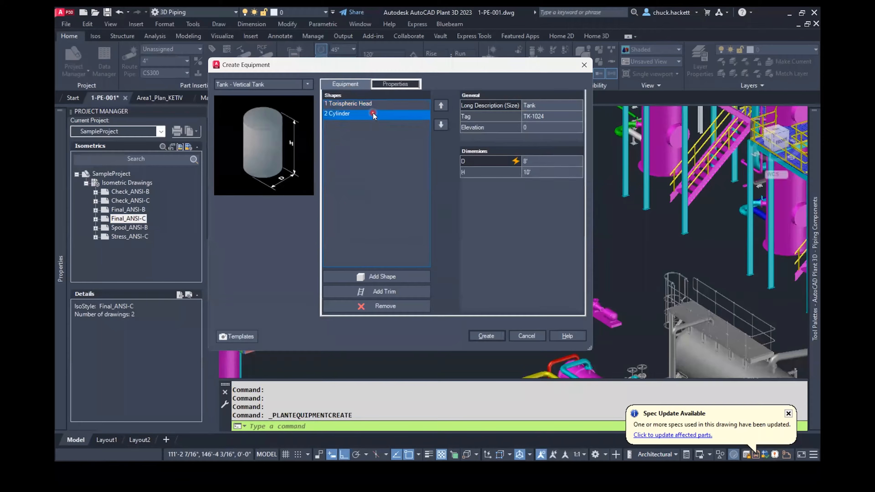
pyautogui.click(483, 336)
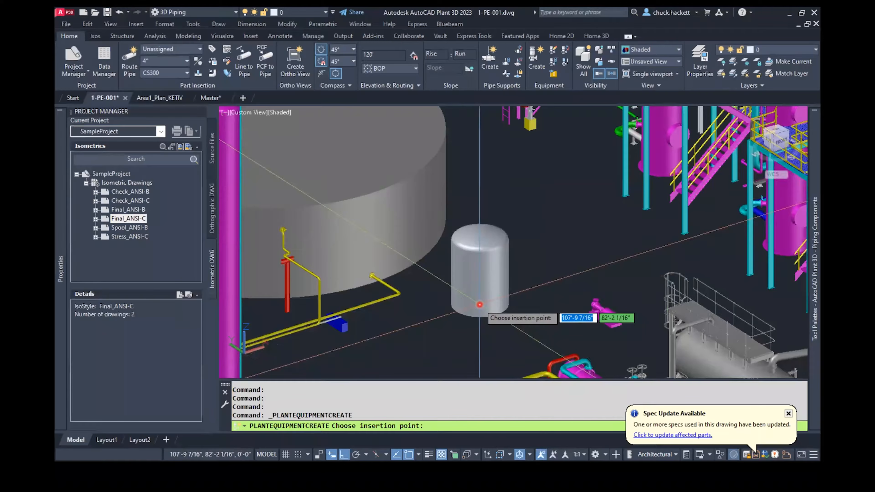
pyautogui.scroll(-2, 479, 304)
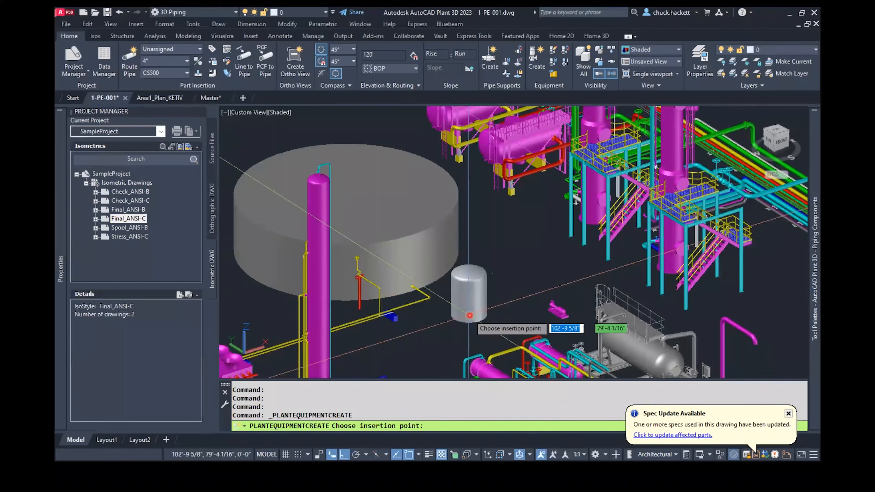
pyautogui.scroll(4, 476, 242)
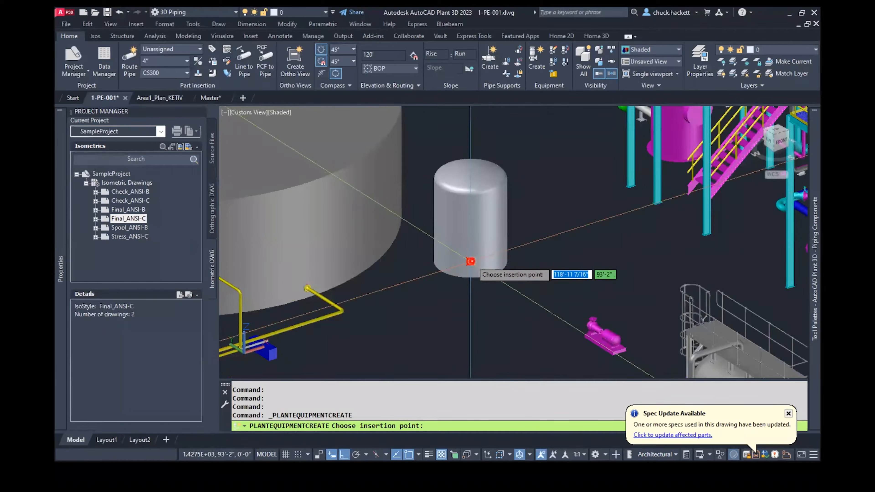
pyautogui.click(471, 261)
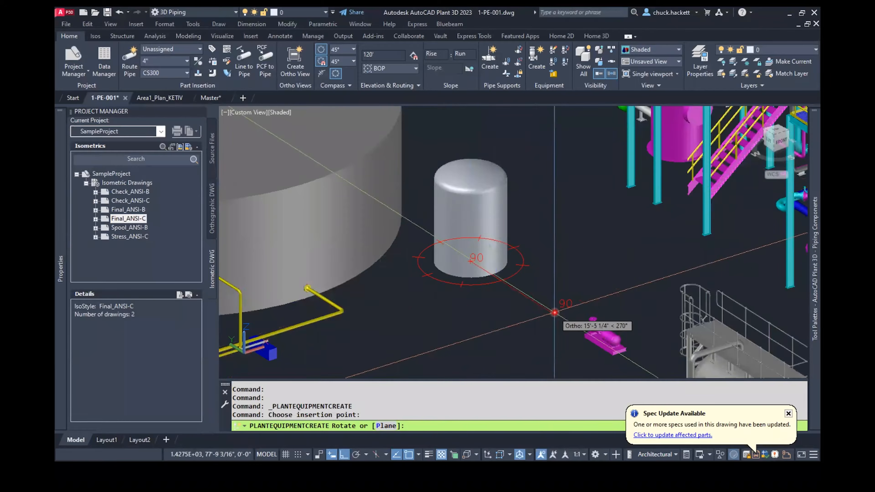
pyautogui.click(555, 308)
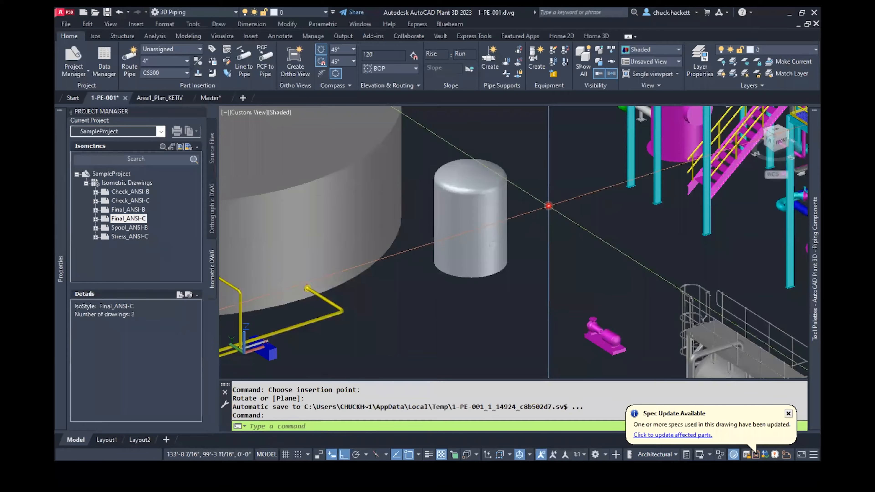
# - Move the new tank TK-1024 onto the Equipment layer and clear the selection
pyautogui.click(549, 206)
pyautogui.click(474, 163)
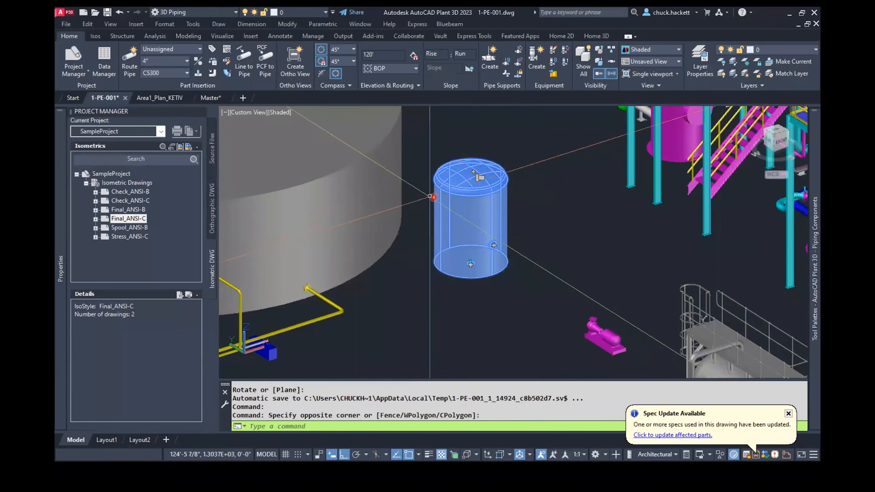
pyautogui.moveTo(439, 232)
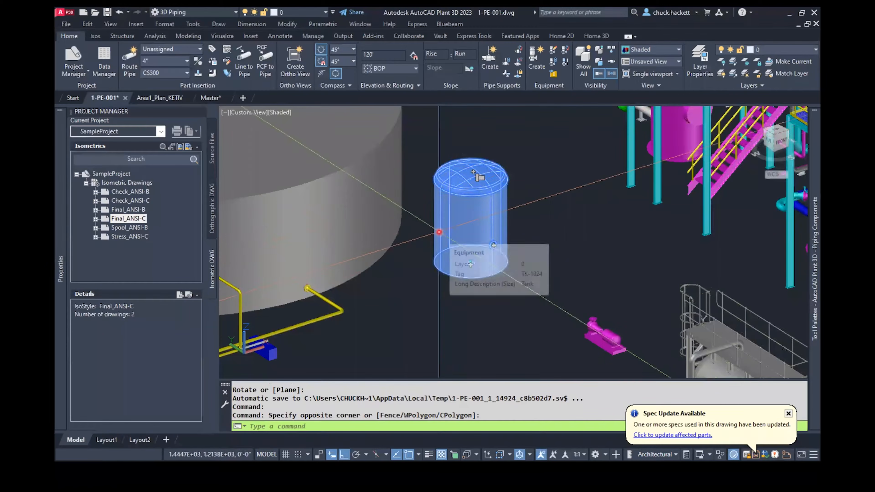
pyautogui.click(310, 14)
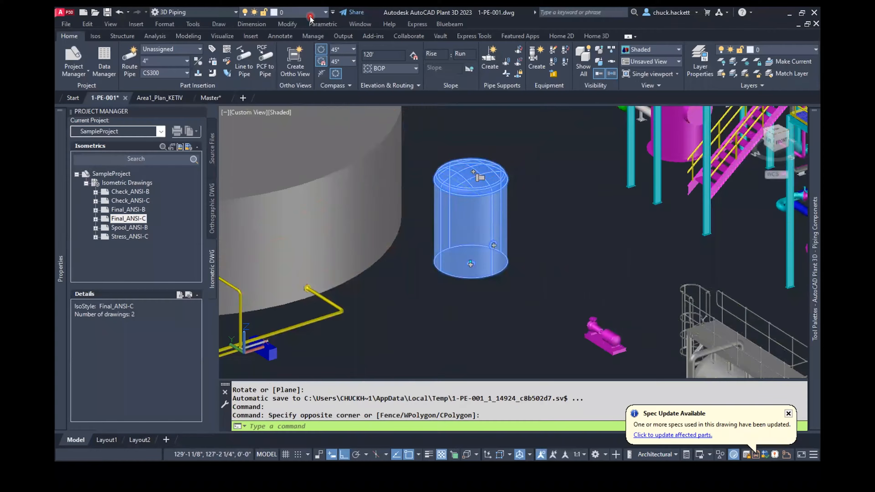
pyautogui.scroll(-15, 302, 197)
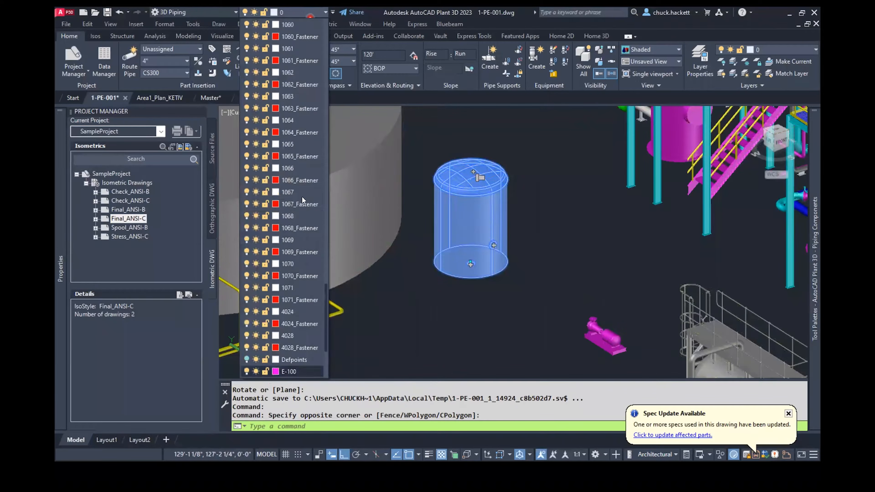
pyautogui.click(296, 289)
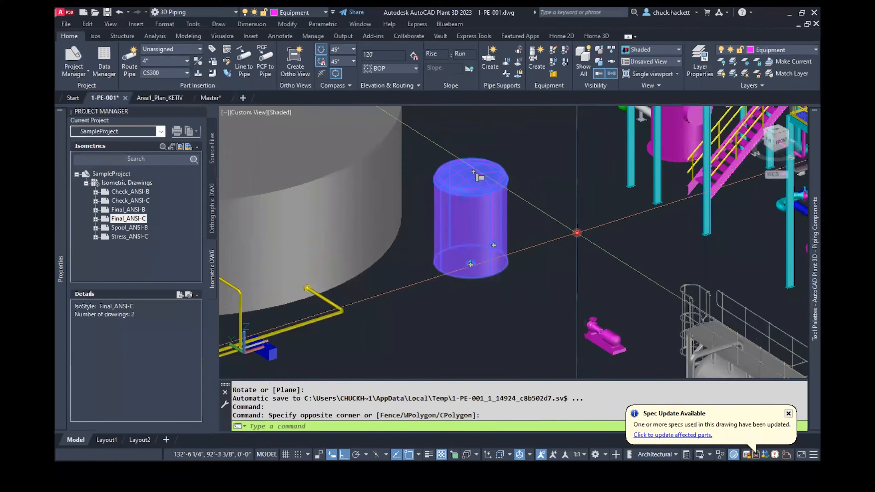
pyautogui.click(574, 233)
pyautogui.press('Escape')
# - Open nozzle N-2 on the lower side of the tank for editing, keeping the tank unobstructed
pyautogui.moveTo(559, 284); pyautogui.dragTo(548, 249, button='middle')
pyautogui.scroll(3, 548, 250)
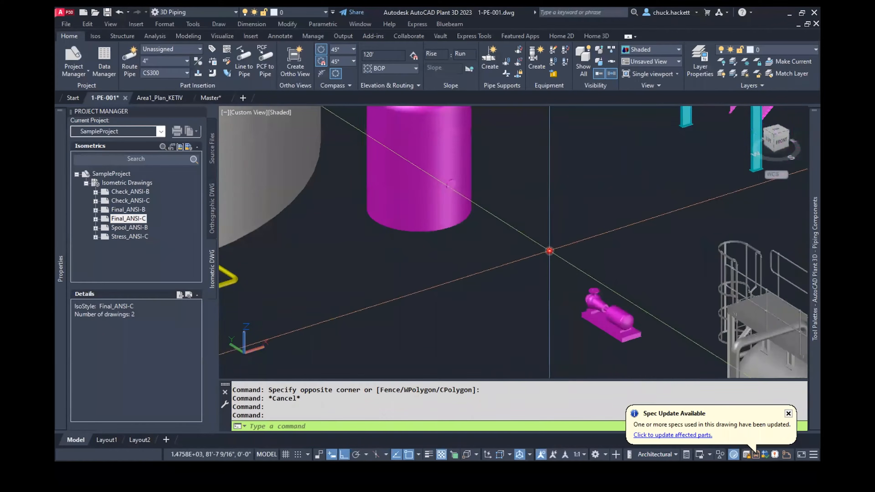
pyautogui.keyDown('shift'); pyautogui.moveTo(550, 250); pyautogui.dragTo(548, 234, button='middle'); pyautogui.keyUp('shift')
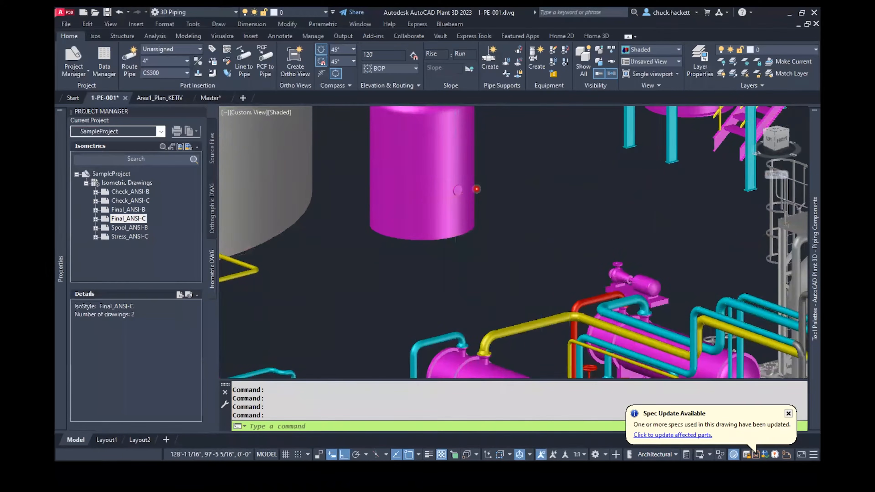
pyautogui.scroll(3, 470, 189)
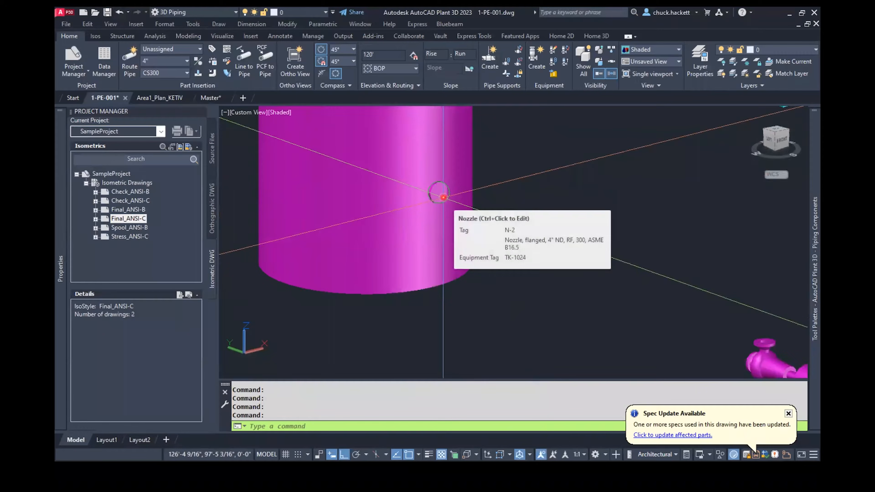
pyautogui.click(440, 195)
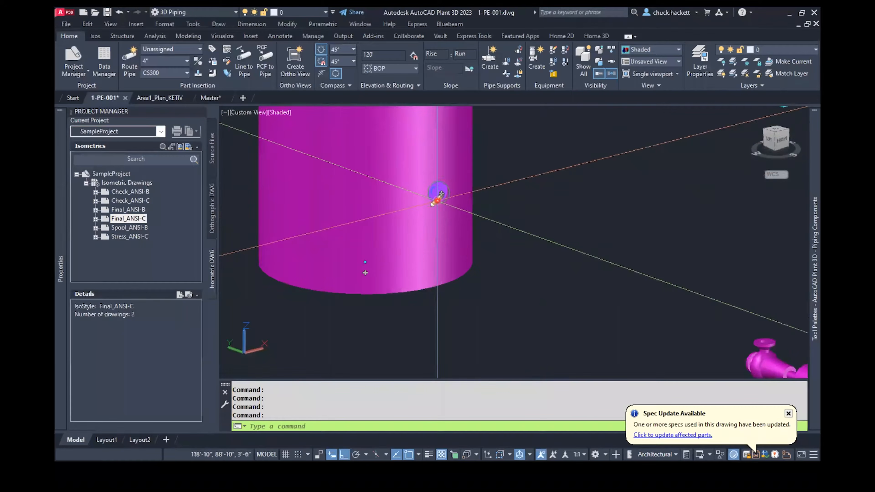
pyautogui.click(436, 200)
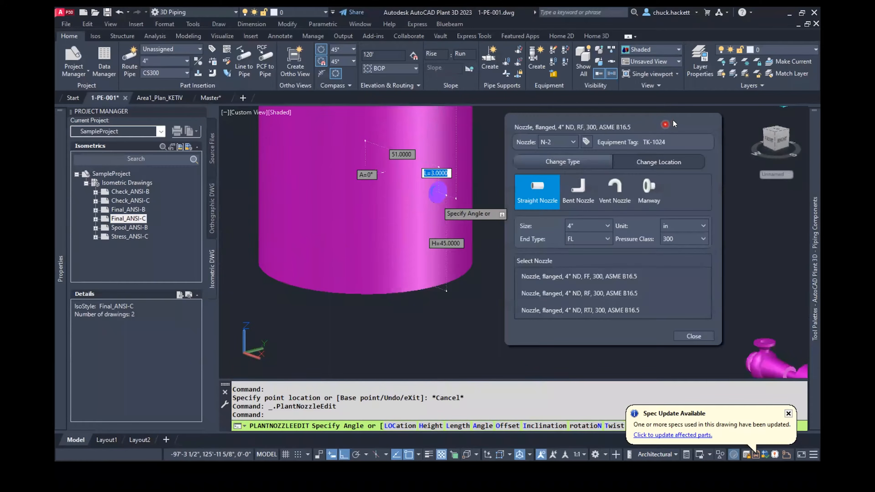
pyautogui.moveTo(665, 124); pyautogui.dragTo(673, 120)
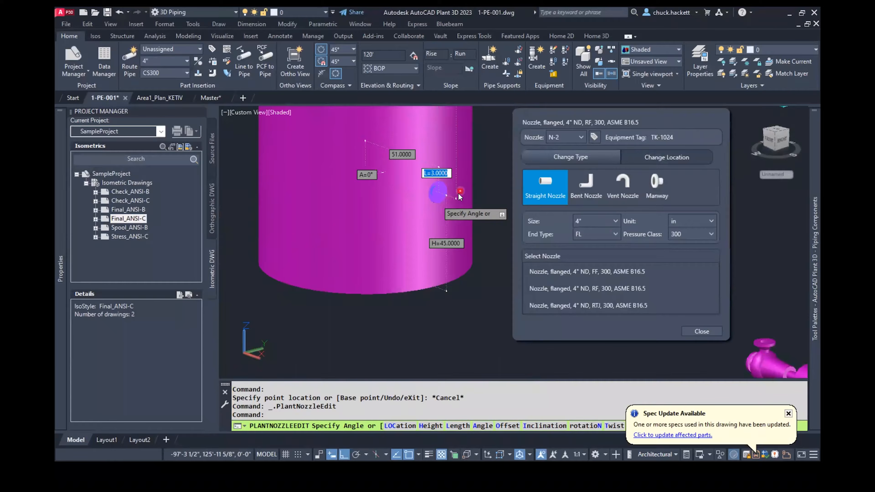
# - Look at the tank's nozzle list and the bent, vent and manway types, returning to the straight nozzle
pyautogui.click(580, 138)
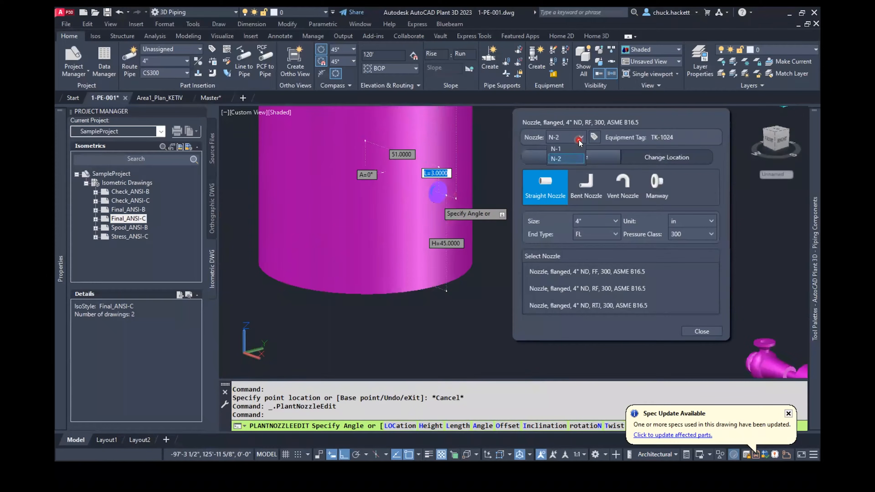
pyautogui.click(580, 138)
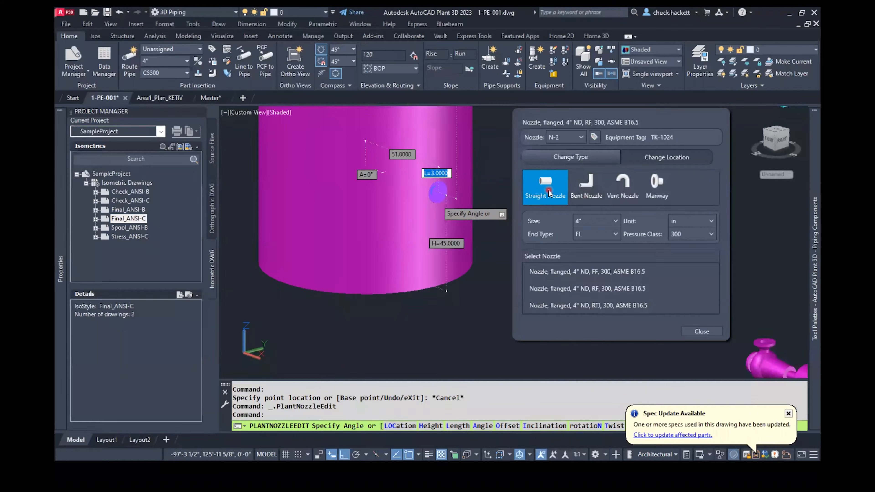
pyautogui.click(582, 186)
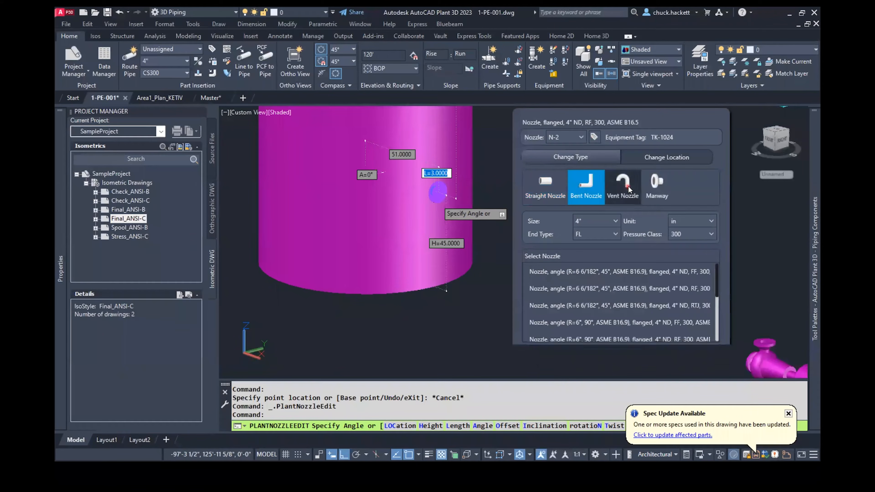
pyautogui.click(628, 188)
pyautogui.click(657, 186)
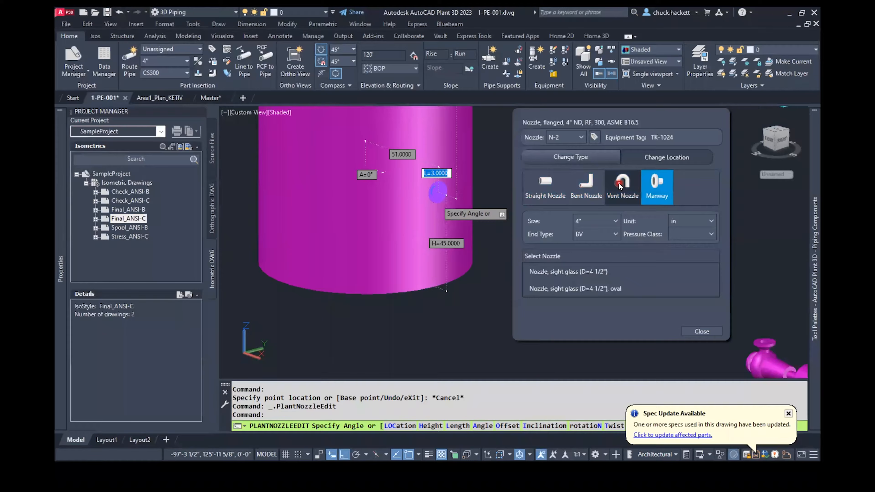
pyautogui.click(551, 183)
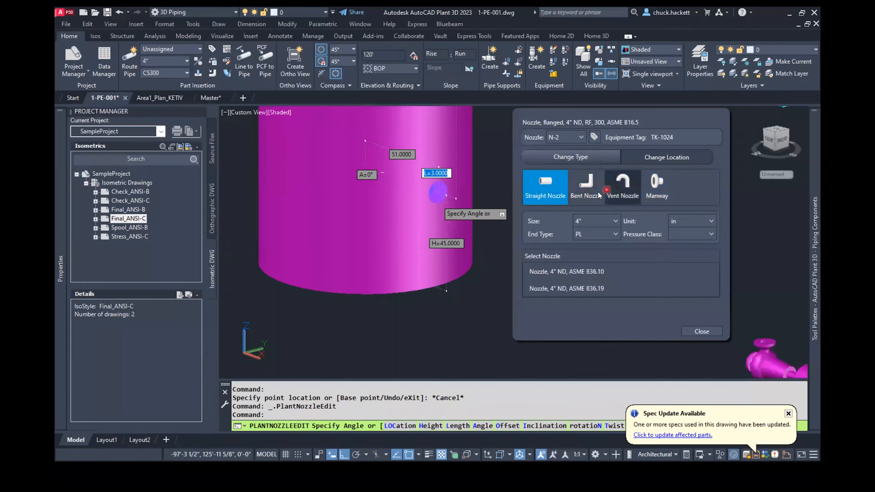
# - Set nozzle N-2's end type to FL and choose the flanged 4" ND, RF, 300, ASME B16.5 nozzle
pyautogui.click(610, 234)
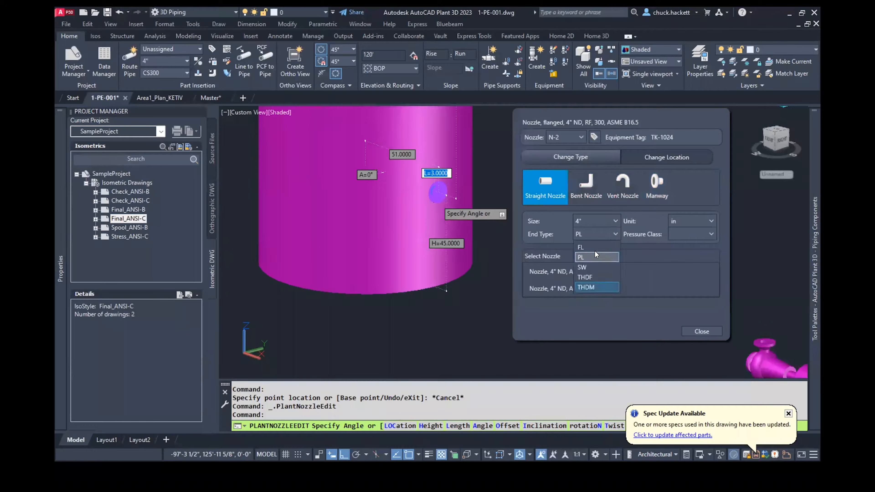
pyautogui.click(593, 257)
pyautogui.click(604, 234)
pyautogui.click(617, 246)
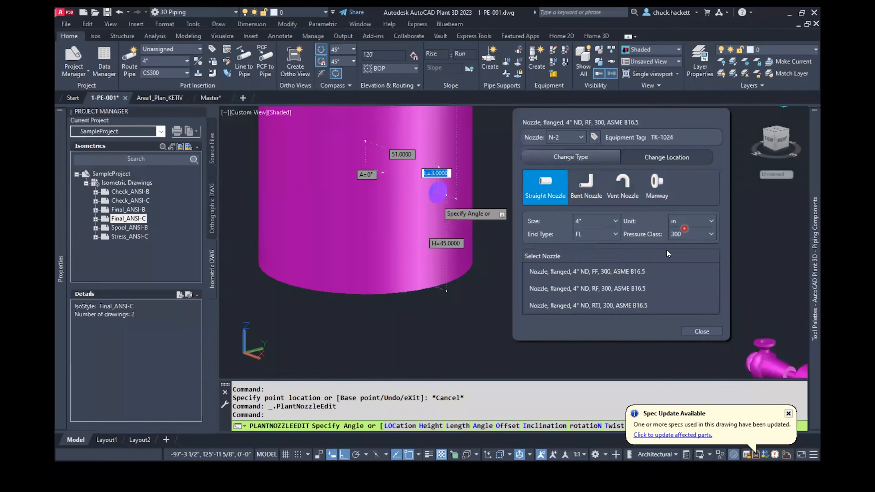
pyautogui.click(604, 289)
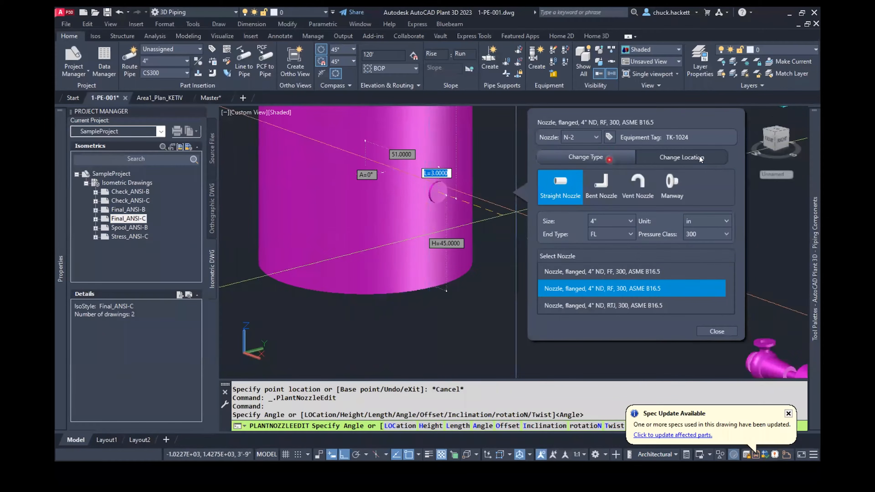
# - Change nozzle N-2's location to a height of 18 inches and a length of 6 inches
pyautogui.click(692, 162)
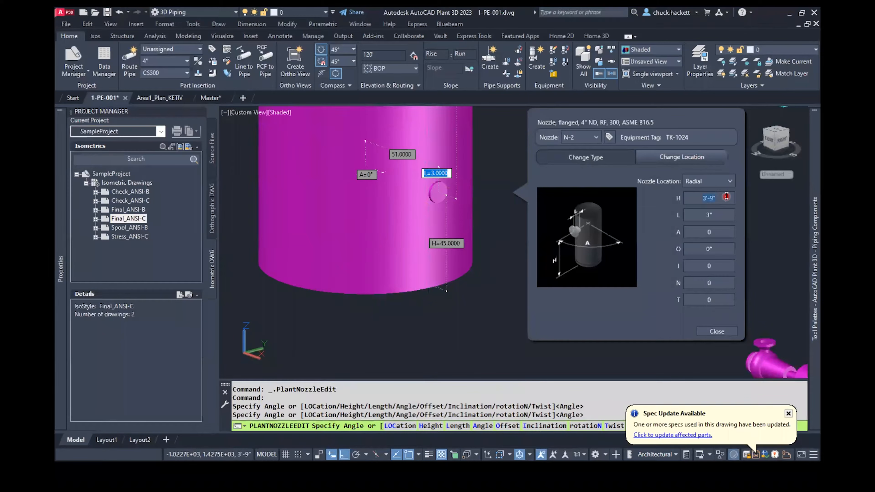
pyautogui.write('18')
pyautogui.press('Tab')
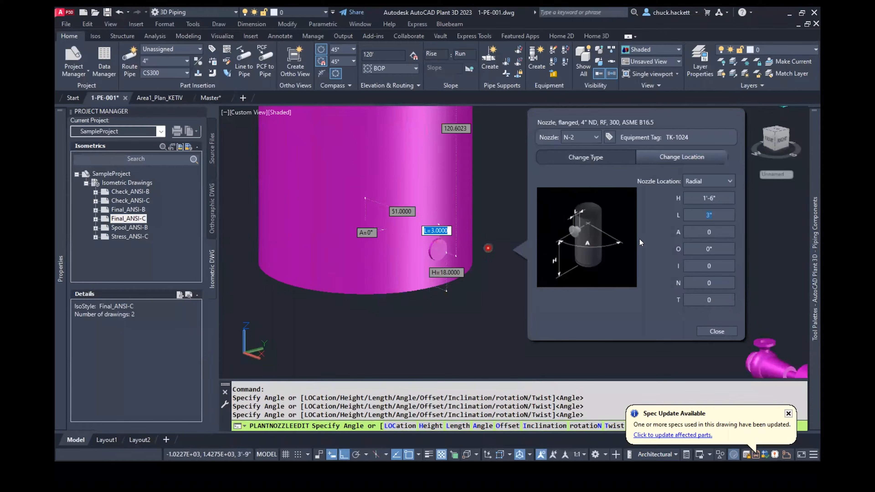
pyautogui.click(718, 215)
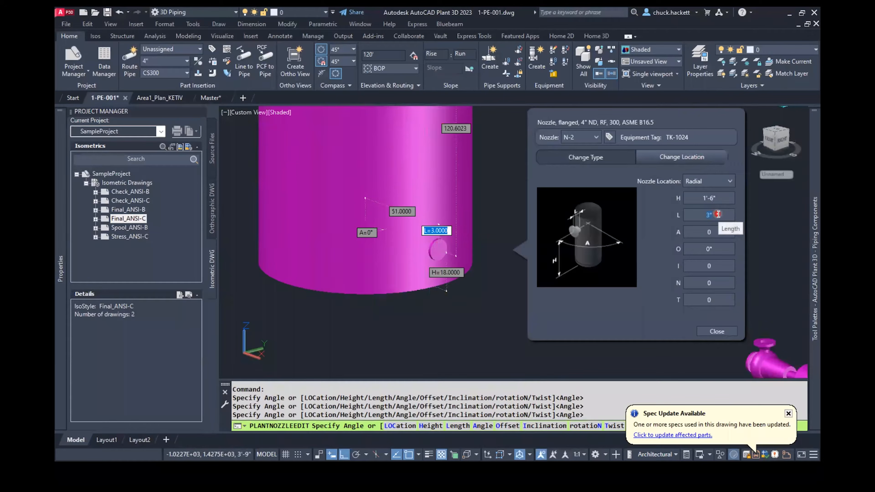
pyautogui.write('6')
pyautogui.press('Return')
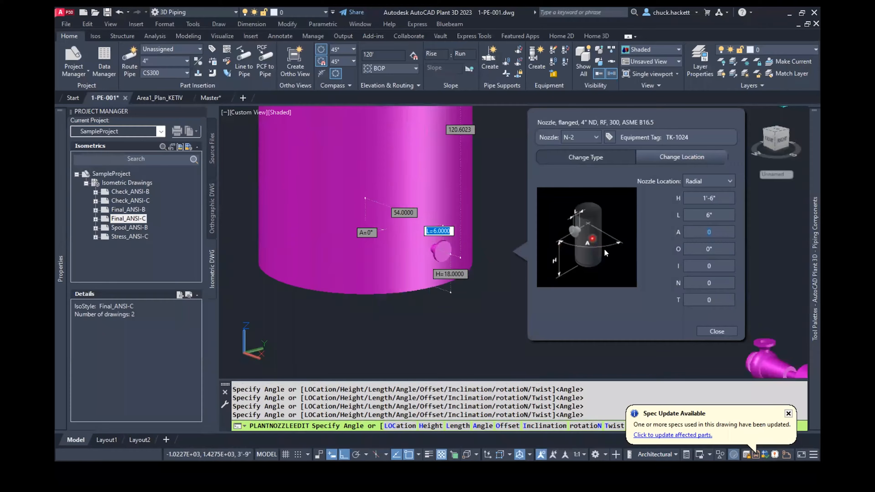
# - Review the nozzle's offset, inclination, rotation, twist and height settings, and close the nozzle editor
pyautogui.click(723, 243)
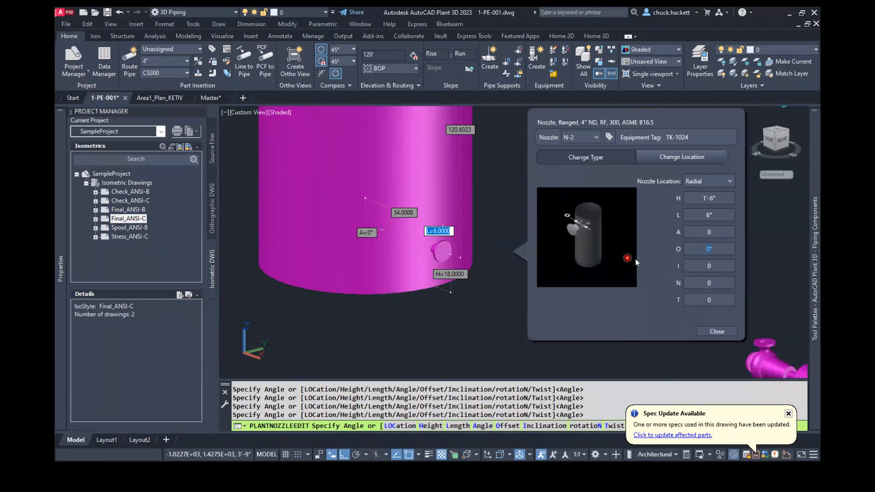
pyautogui.click(723, 272)
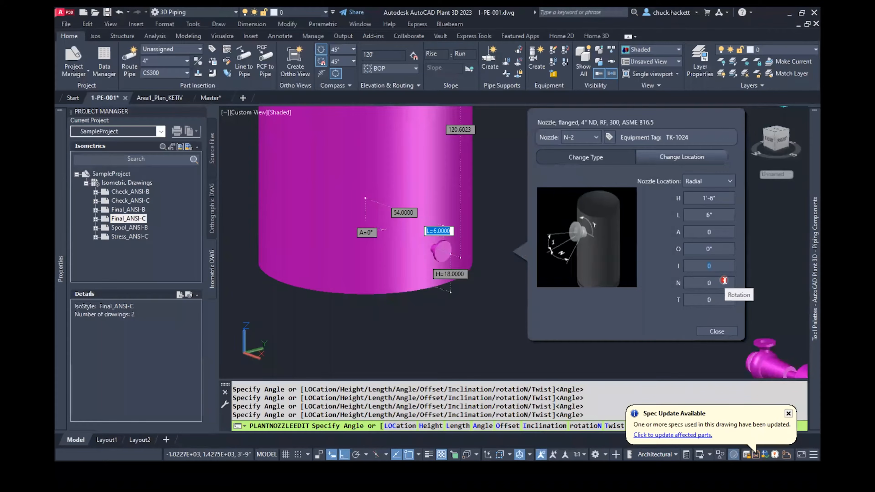
pyautogui.click(722, 282)
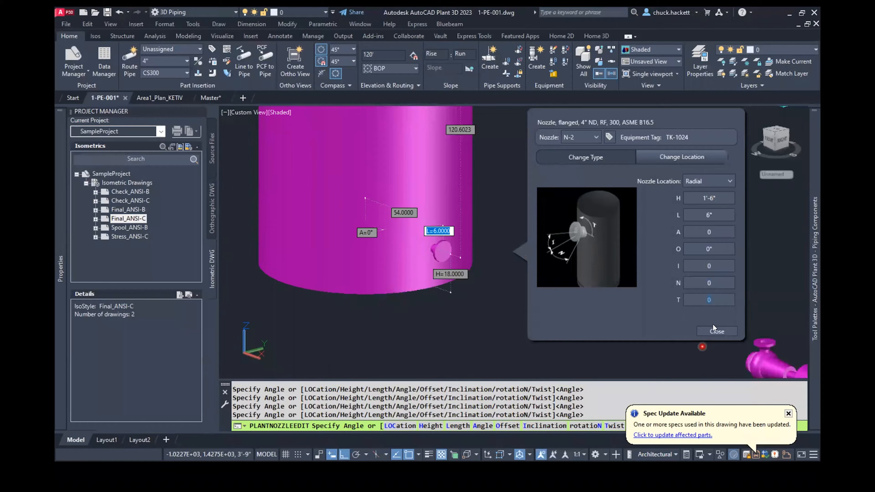
pyautogui.click(714, 200)
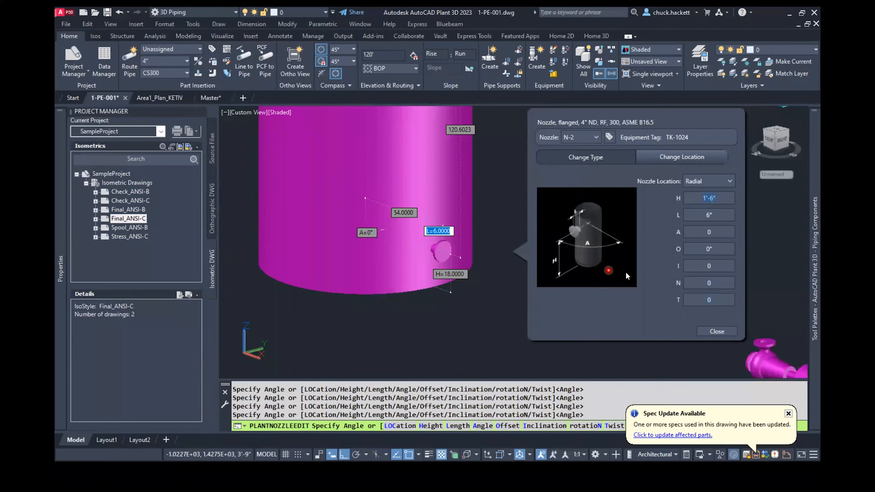
pyautogui.click(713, 333)
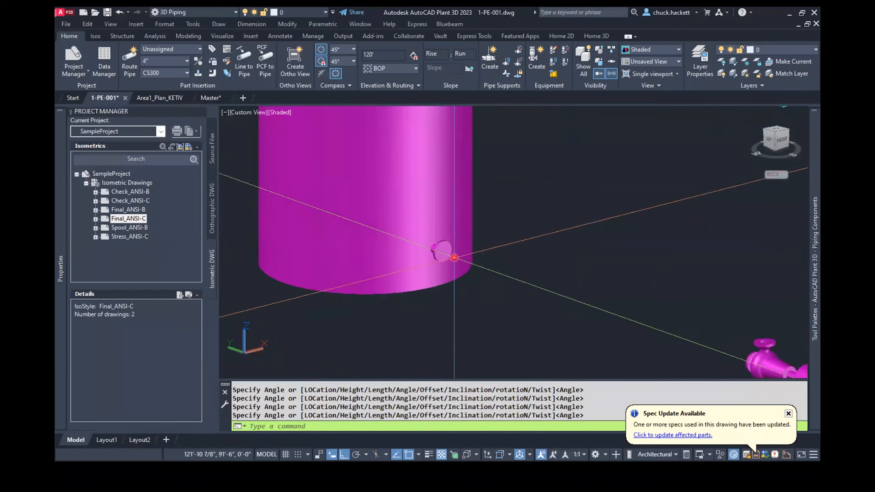
# - Start routing a 4" CS300 pipe from the new tank's lower flanged nozzle and change the routing plane
pyautogui.moveTo(442, 258)
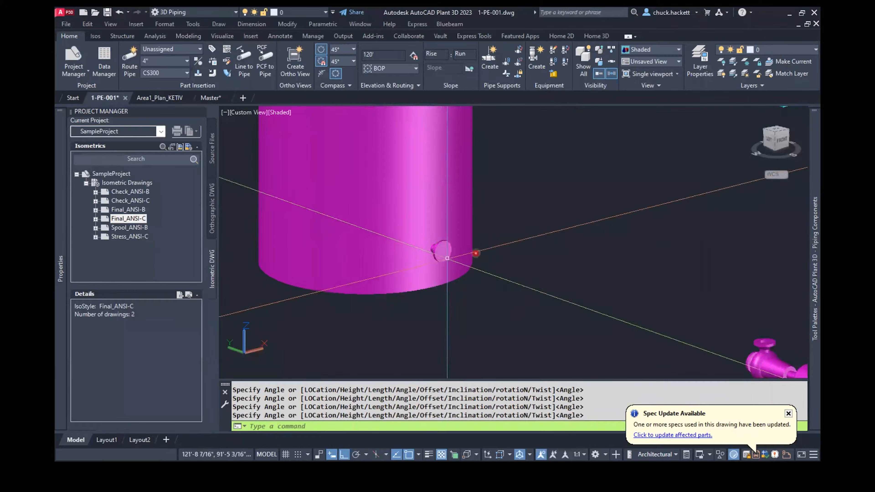
pyautogui.moveTo(576, 248); pyautogui.dragTo(552, 201, button='middle')
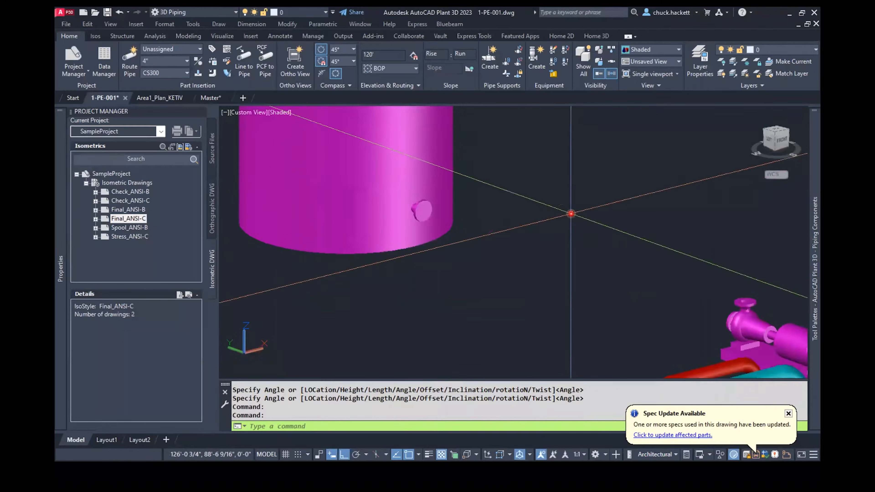
pyautogui.scroll(-3, 574, 215)
pyautogui.keyDown('shift'); pyautogui.moveTo(578, 247); pyautogui.dragTo(568, 259, button='middle'); pyautogui.keyUp('shift')
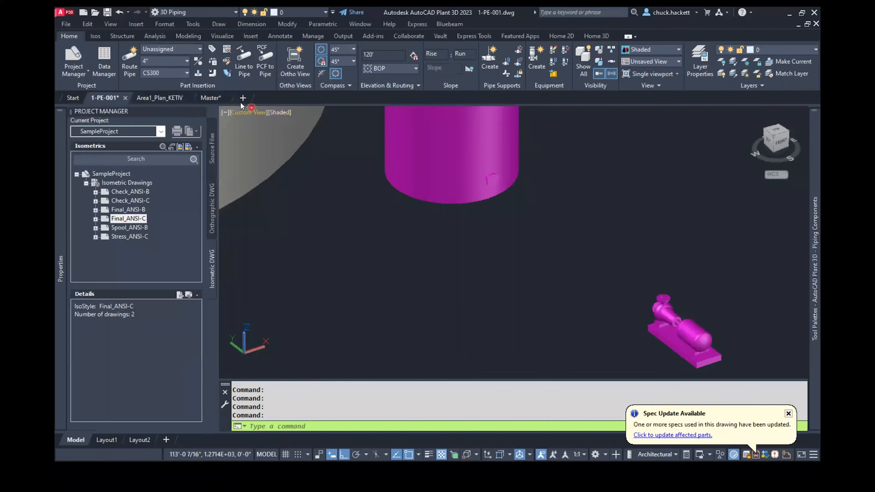
pyautogui.click(128, 73)
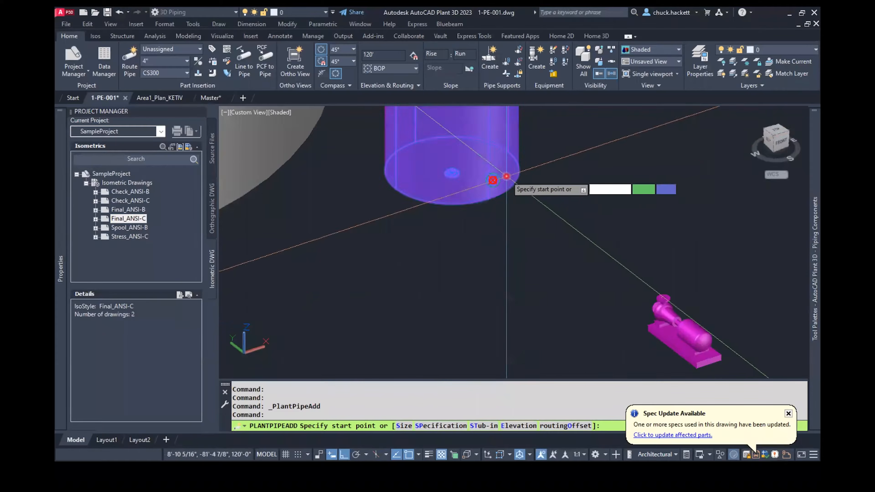
pyautogui.click(499, 179)
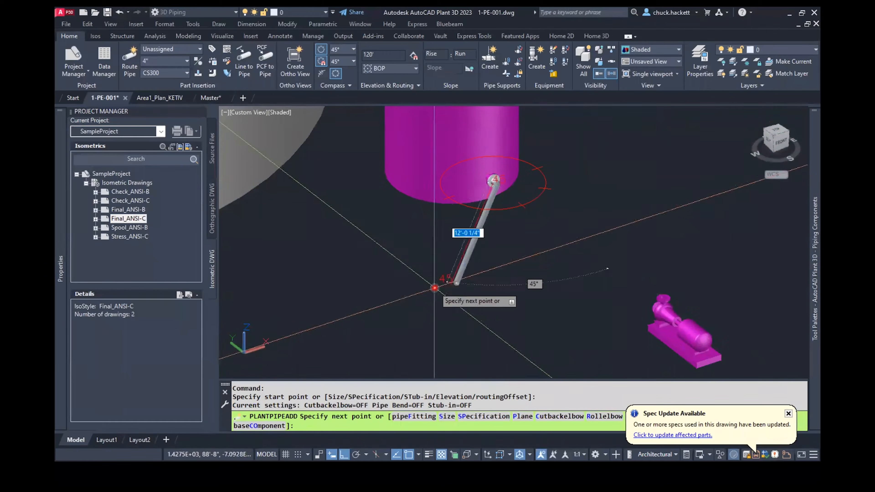
pyautogui.write('p')
pyautogui.press('Return')
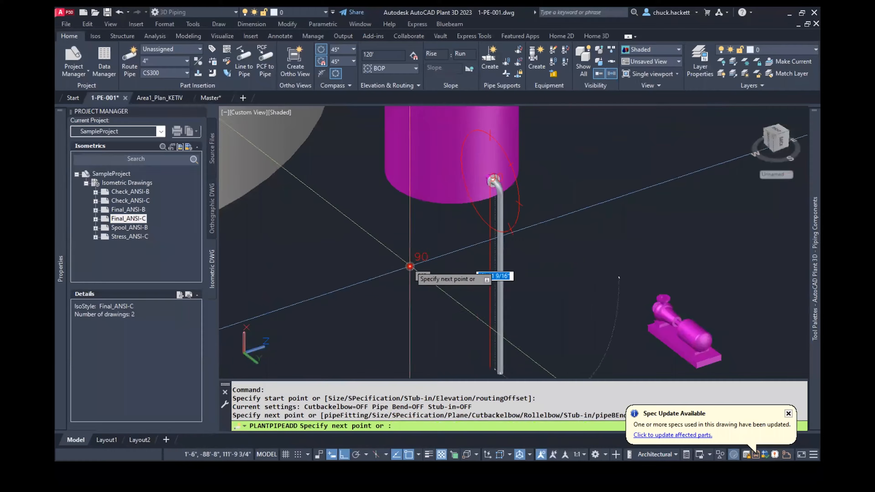
# - Change the routing plane again and end the pipe at the pump's nozzle facing the tank
pyautogui.moveTo(568, 202); pyautogui.dragTo(580, 229, button='middle')
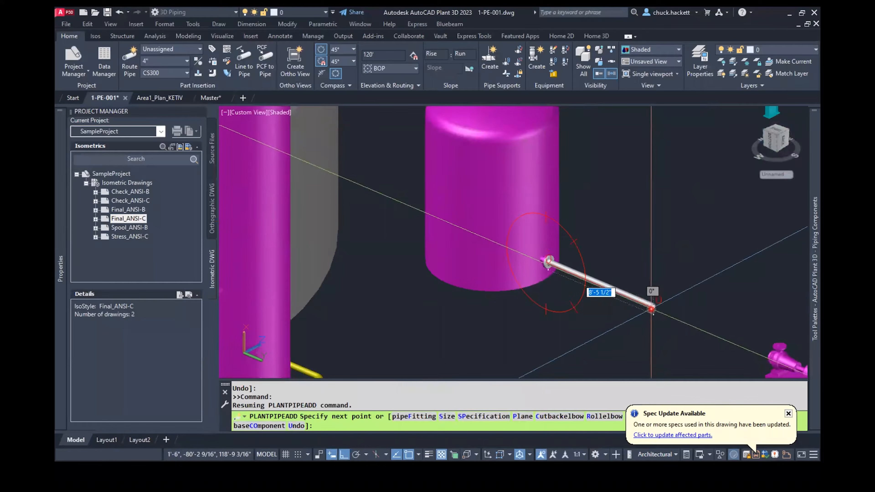
pyautogui.write('P')
pyautogui.press('Return')
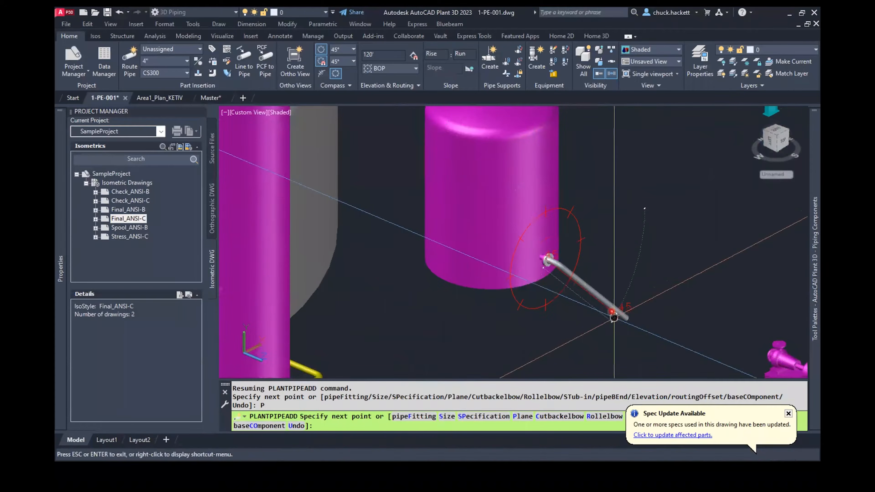
pyautogui.moveTo(615, 312); pyautogui.dragTo(444, 236, button='middle')
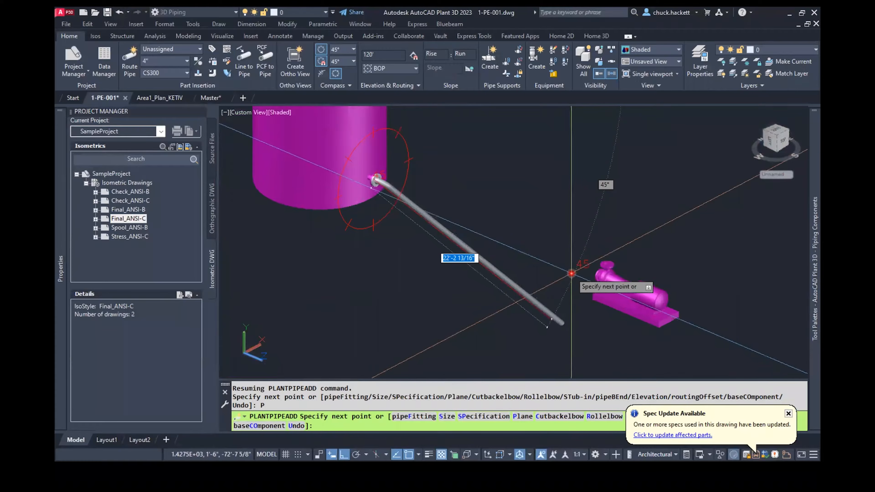
pyautogui.click(600, 275)
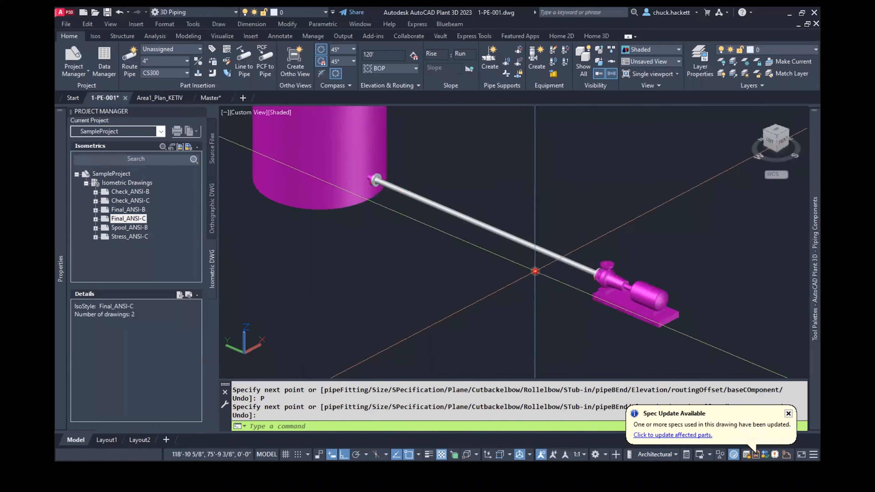
pyautogui.moveTo(482, 186)
pyautogui.mouseDown(button='middle')
pyautogui.moveTo(488, 210)
pyautogui.moveTo(487, 181)
pyautogui.moveTo(463, 170)
pyautogui.moveTo(488, 164)
pyautogui.moveTo(488, 172)
pyautogui.mouseUp(button='middle')
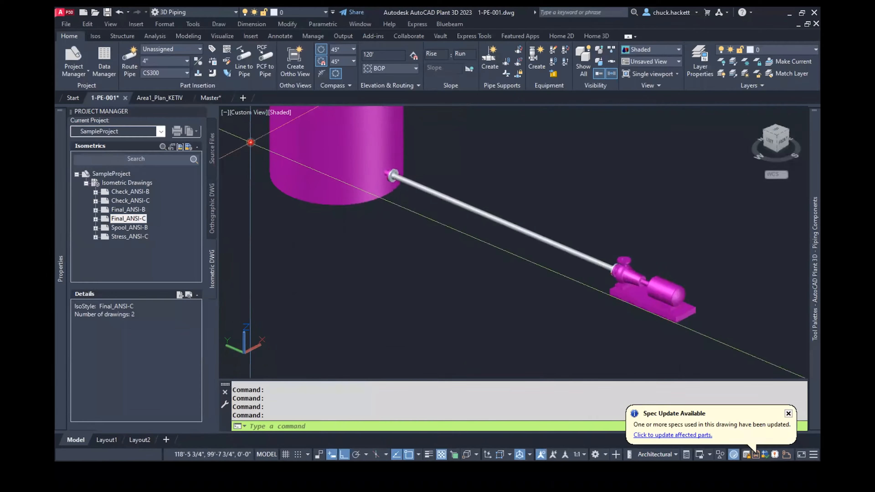
pyautogui.click(250, 140)
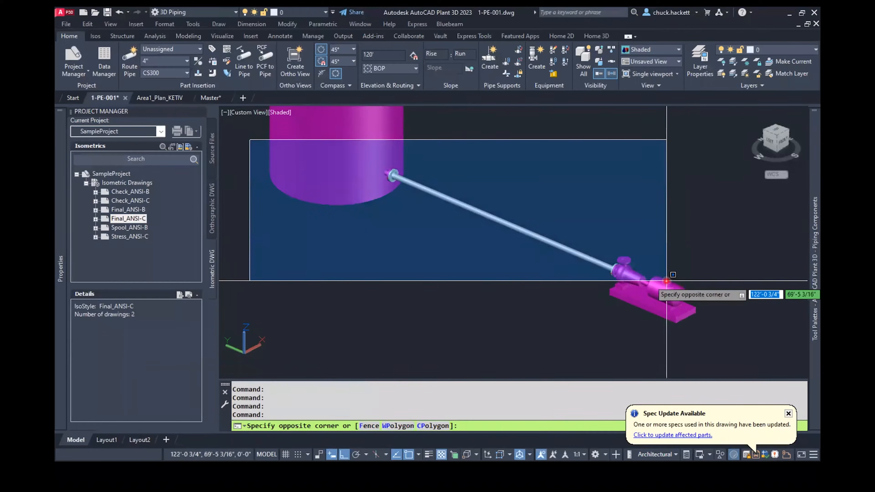
pyautogui.click(664, 279)
pyautogui.press('Escape')
pyautogui.press('Escape')
pyautogui.press('Escape')
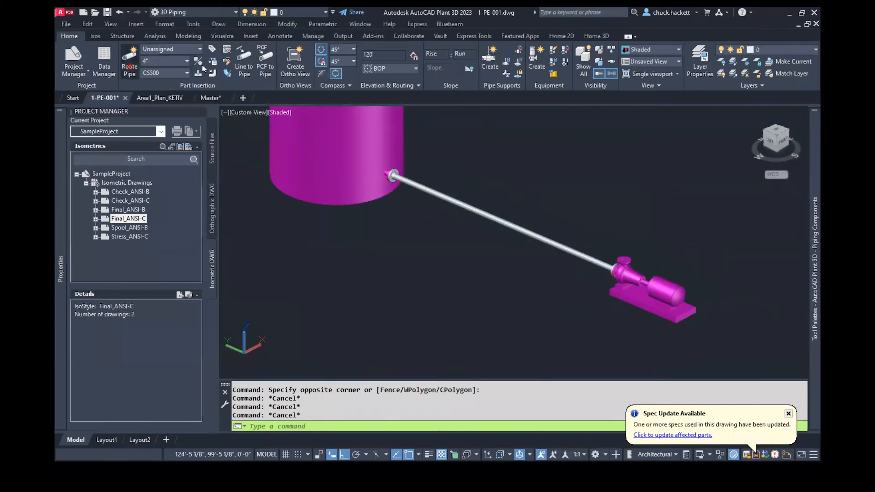
# - Route a second 4" pipe from the pump's top nozzle up to about 9'-5" elevation, with a horizontal leg of about 25' passing the tank
pyautogui.click(129, 62)
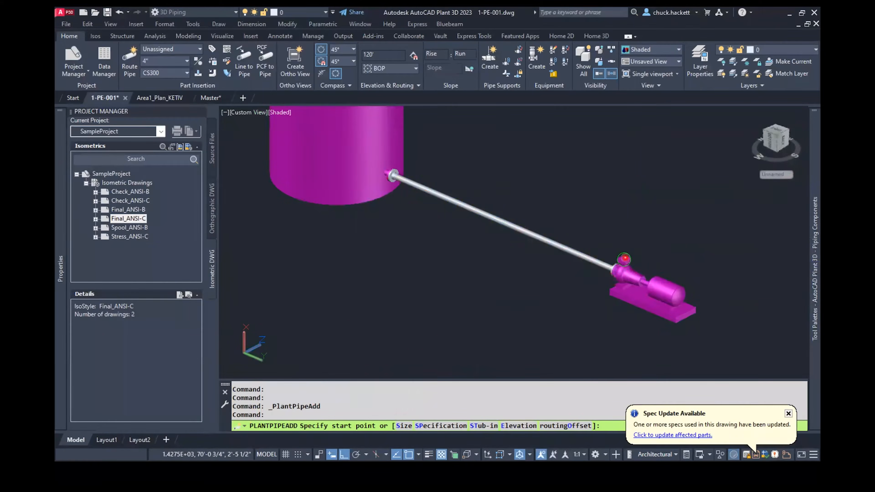
pyautogui.click(624, 258)
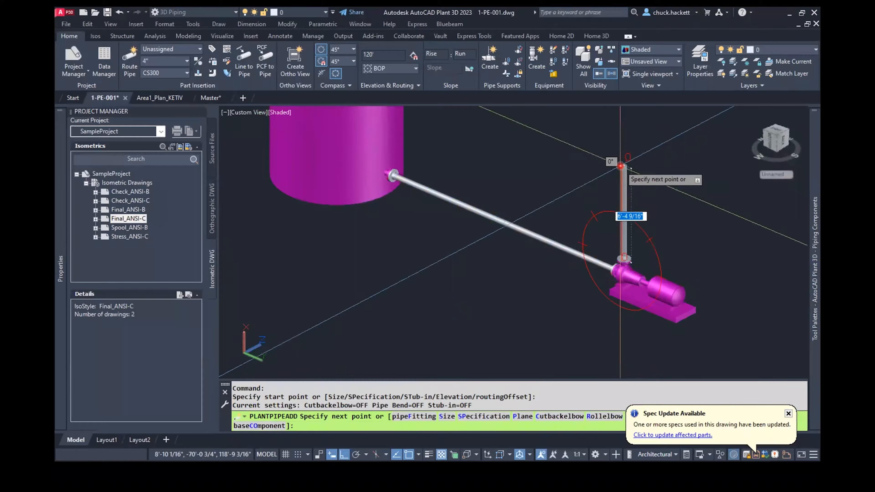
pyautogui.click(620, 161)
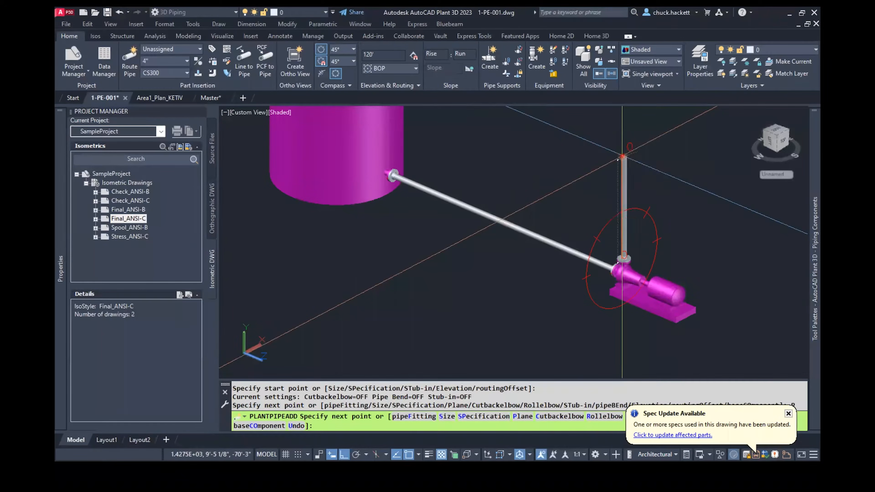
pyautogui.click(623, 157)
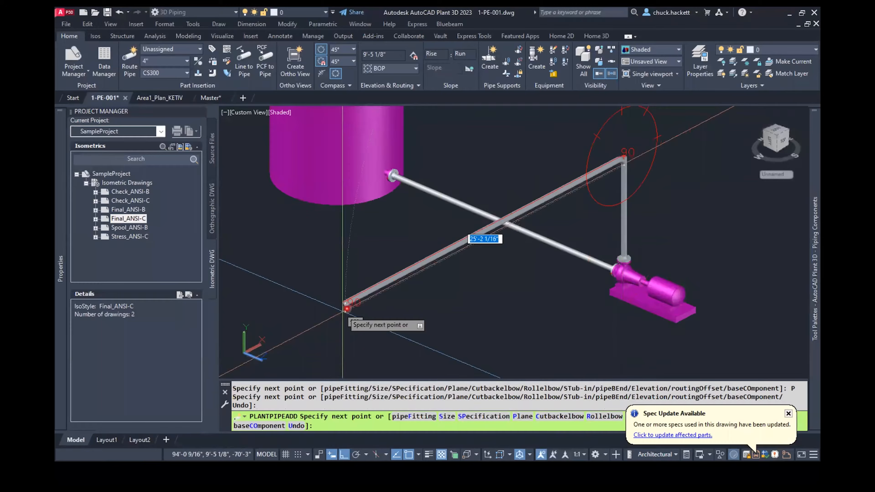
pyautogui.click(354, 309)
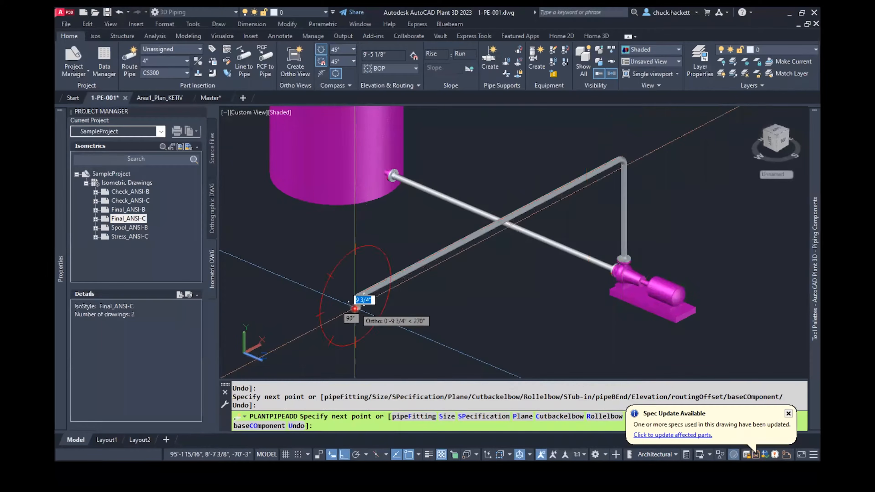
pyautogui.press('Escape')
pyautogui.scroll(-2, 429, 246)
pyautogui.keyDown('shift'); pyautogui.moveTo(479, 251); pyautogui.dragTo(520, 310, button='middle'); pyautogui.keyUp('shift')
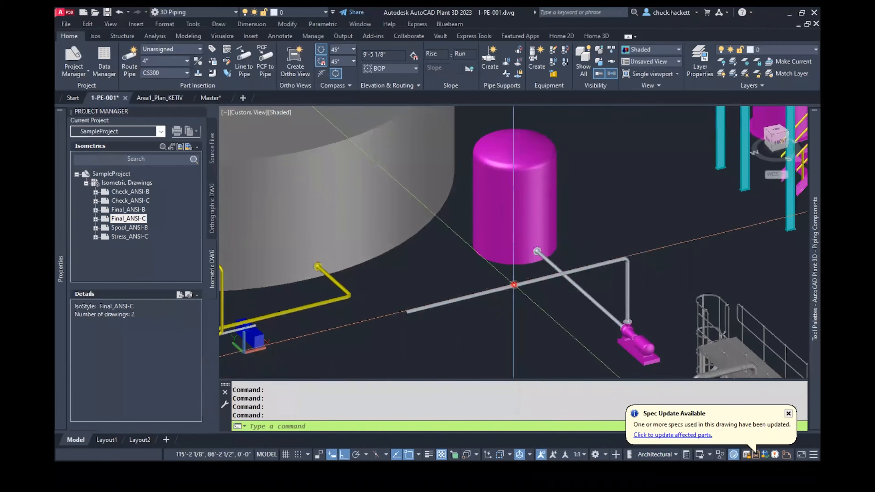
pyautogui.click(514, 285)
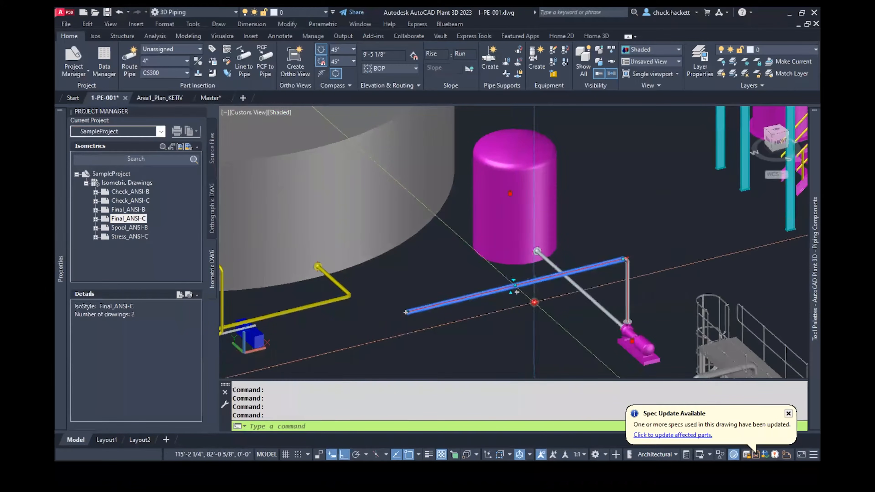
pyautogui.scroll(2, 531, 304)
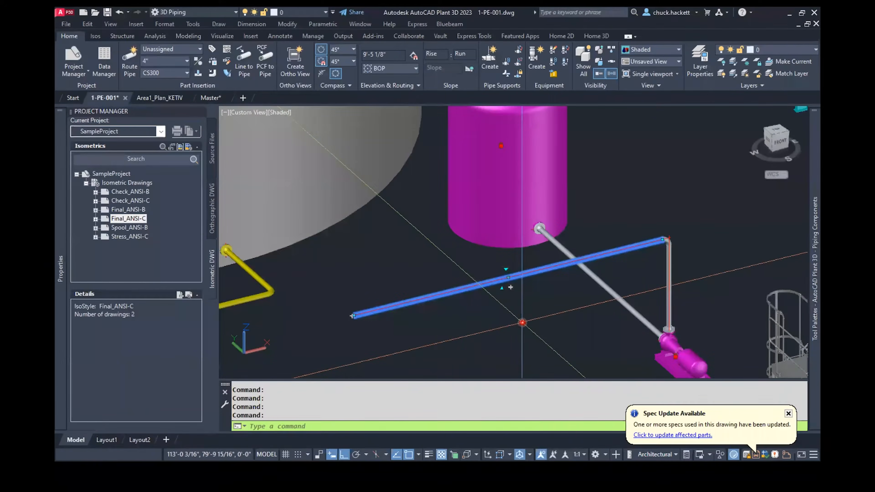
pyautogui.hotkey('ctrl', '0')
pyautogui.press('Escape')
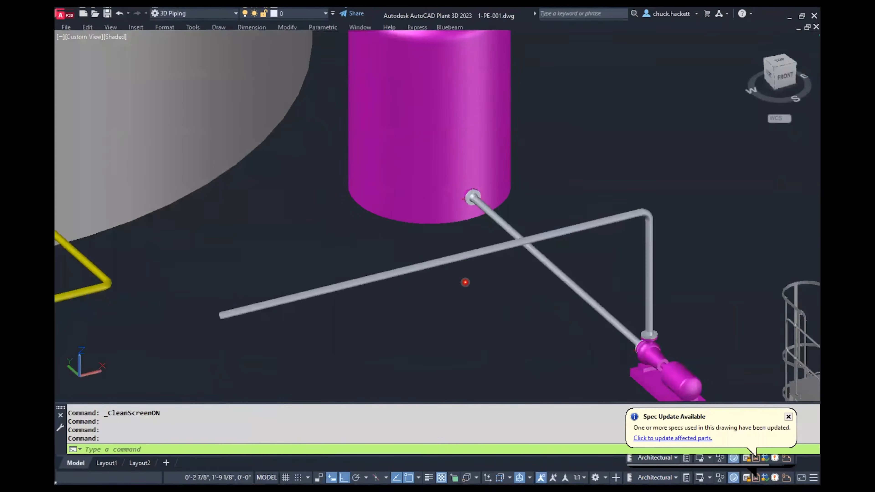
pyautogui.click(436, 262)
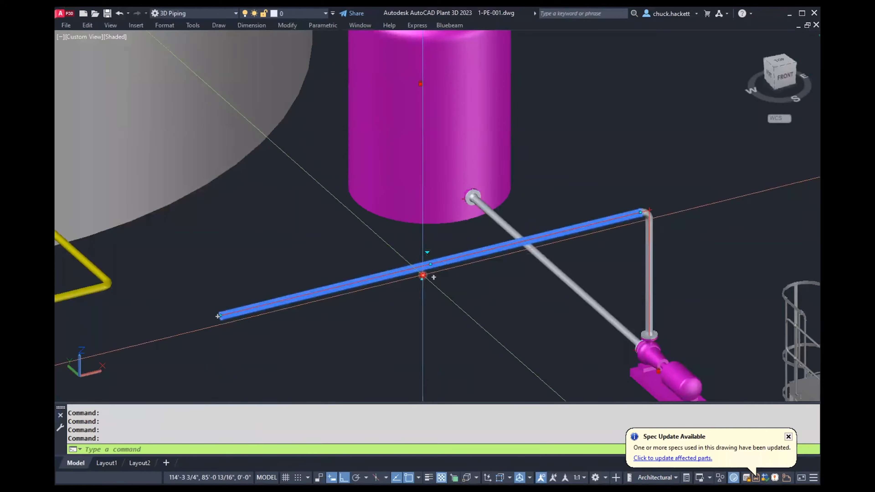
pyautogui.hotkey('ctrl', '0')
pyautogui.press('Escape')
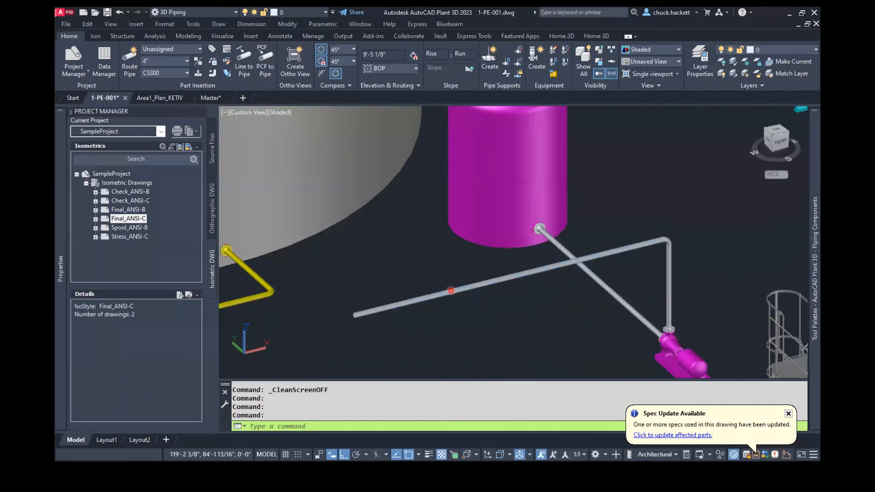
pyautogui.hotkey('ctrl', '9')
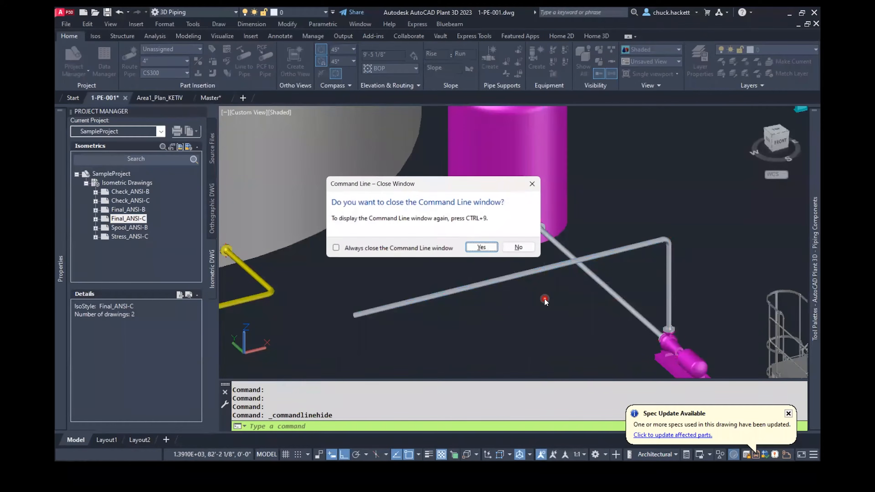
pyautogui.press('Escape')
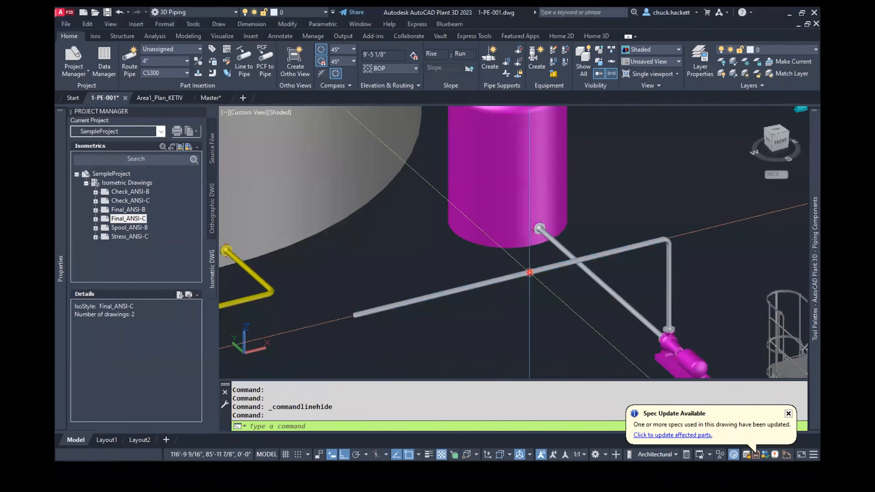
# - Select the horizontal pipe run and examine its continuation, elevation and substitution grips
pyautogui.click(529, 267)
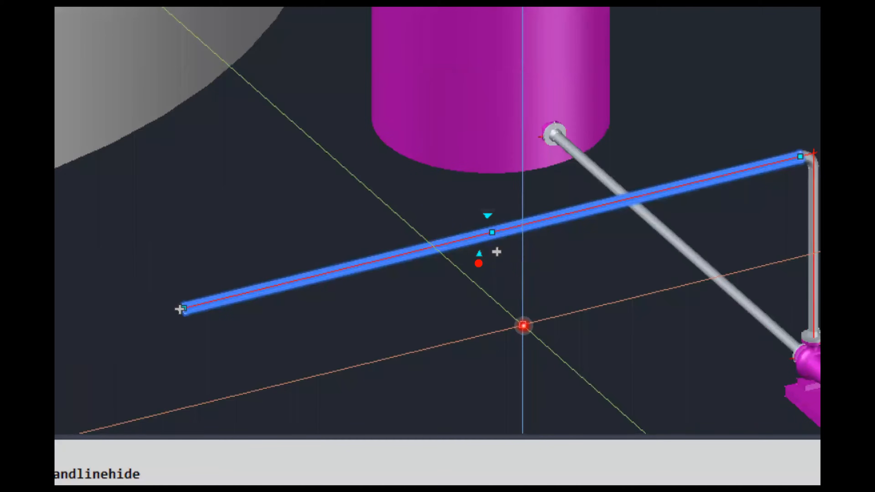
pyautogui.click(477, 262)
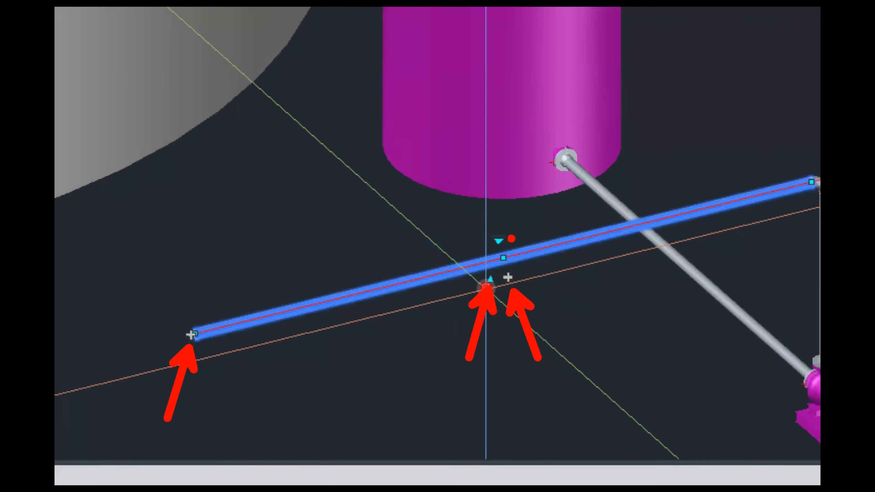
pyautogui.keyDown('ctrl'); pyautogui.keyDown('shift'); pyautogui.moveTo(517, 239); pyautogui.dragTo(591, 218); pyautogui.keyUp('shift'); pyautogui.keyUp('ctrl')
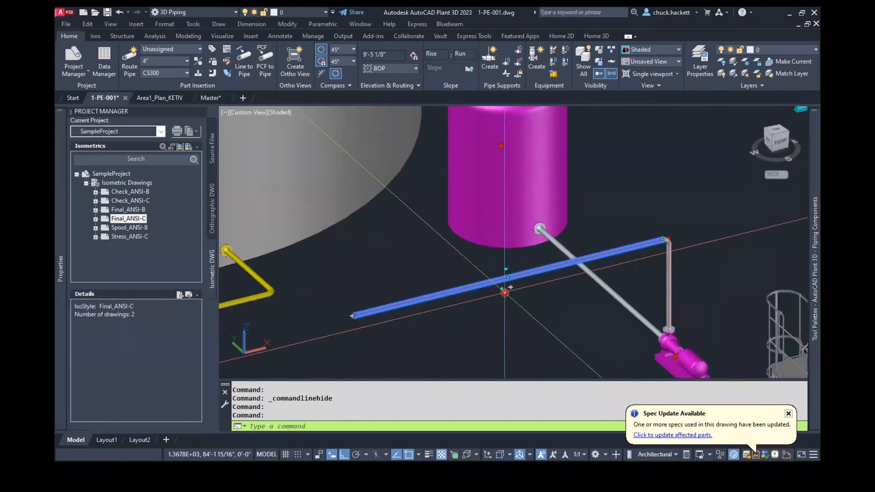
# - Set the horizontal pipe's bottom-of-pipe elevation to 10' using its elevation grip
pyautogui.click(502, 289)
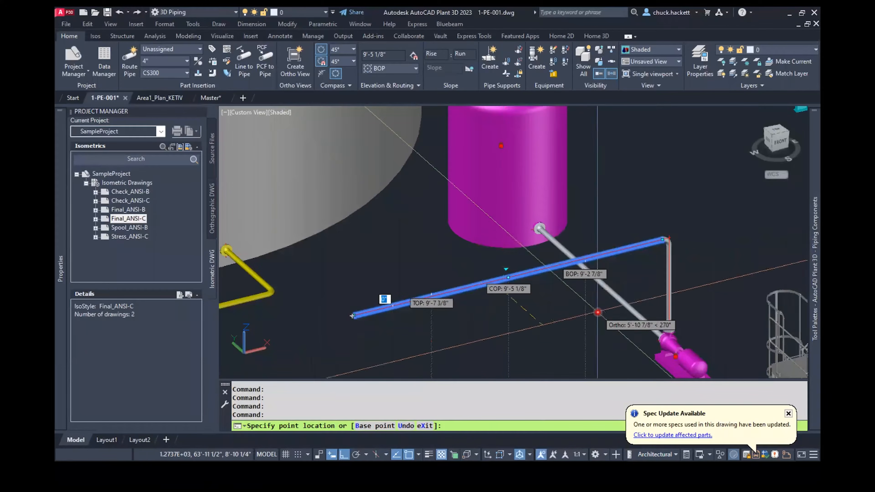
pyautogui.press('Tab')
pyautogui.press('Tab')
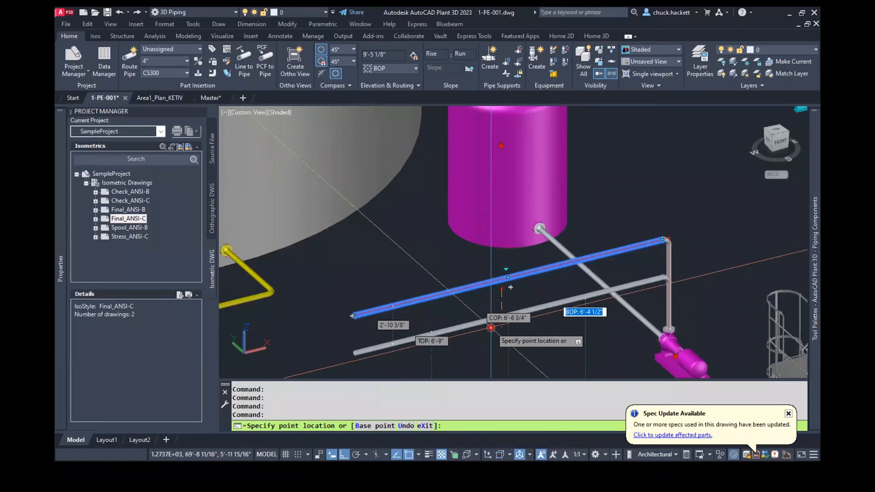
pyautogui.write("10'")
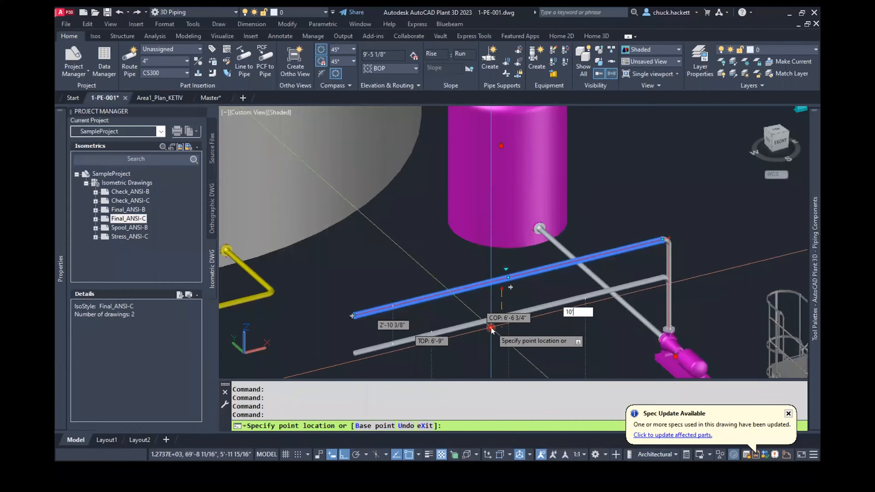
pyautogui.press('Return')
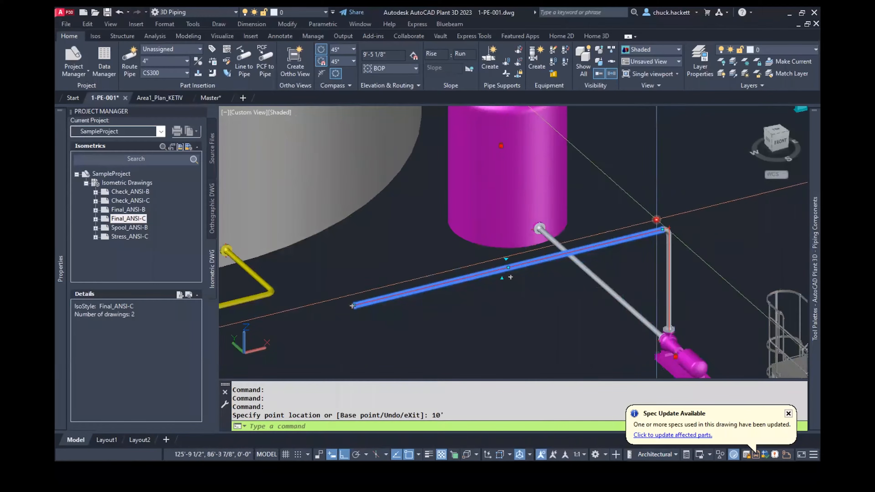
pyautogui.press('Escape')
pyautogui.moveTo(589, 279); pyautogui.dragTo(596, 205, button='middle')
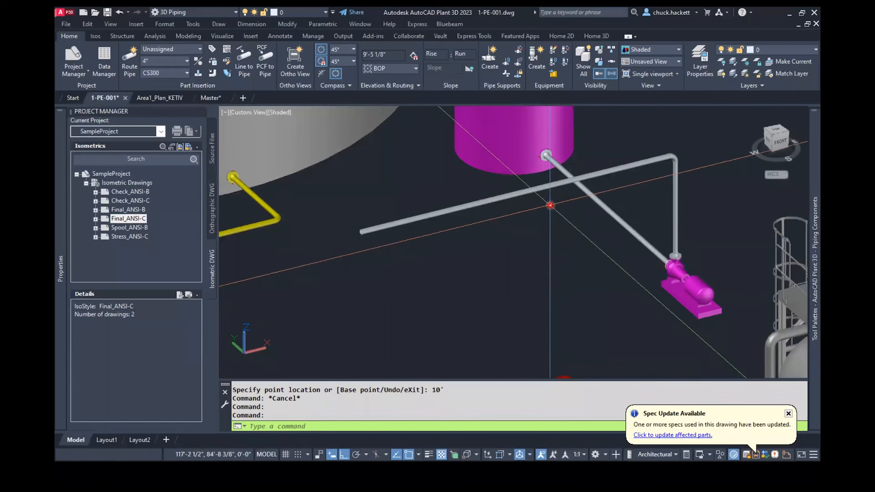
pyautogui.moveTo(551, 209); pyautogui.dragTo(485, 251, button='middle')
pyautogui.scroll(-3, 485, 251)
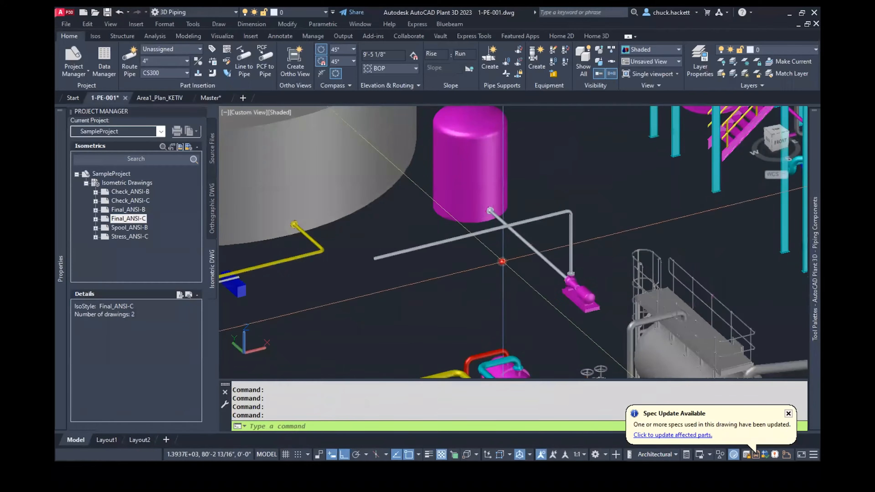
# - Examine the new tank, pump and pipes within the surrounding plant model from several angles
pyautogui.scroll(-2, 493, 253)
pyautogui.moveTo(497, 250); pyautogui.dragTo(551, 255, button='middle')
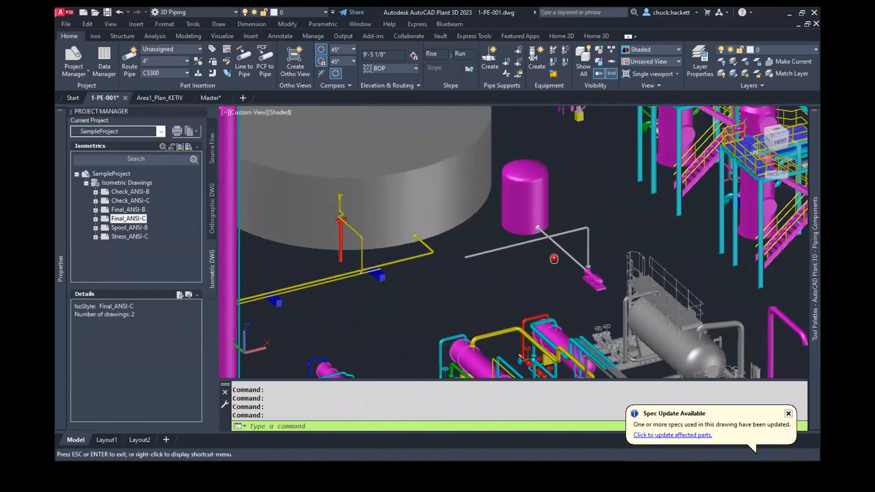
pyautogui.scroll(-2, 560, 267)
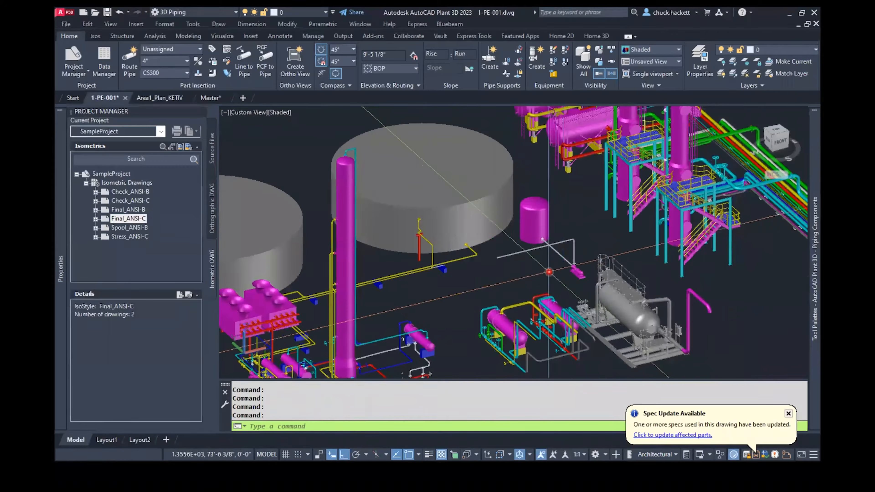
pyautogui.keyDown('shift'); pyautogui.moveTo(596, 271); pyautogui.dragTo(470, 293, button='middle'); pyautogui.keyUp('shift')
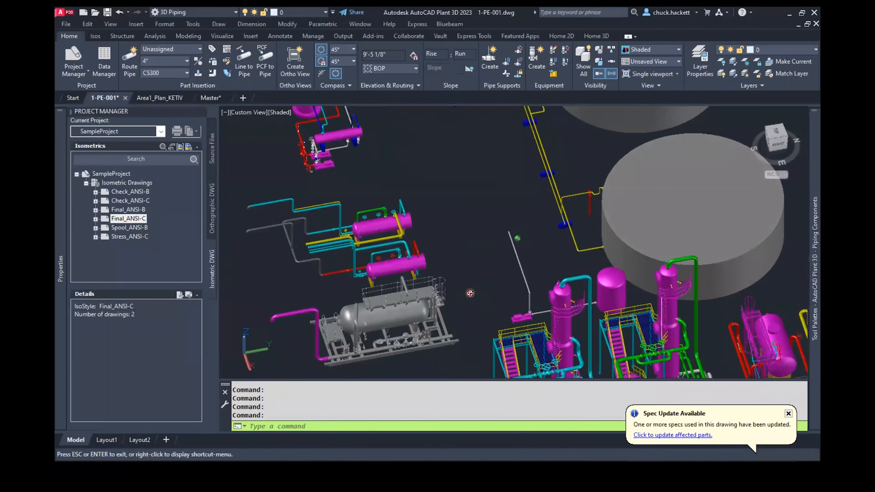
pyautogui.keyDown('shift'); pyautogui.moveTo(477, 292); pyautogui.dragTo(602, 281, button='middle'); pyautogui.keyUp('shift')
pyautogui.press('Escape')
pyautogui.press('Escape')
pyautogui.press('Escape')
pyautogui.click(583, 279)
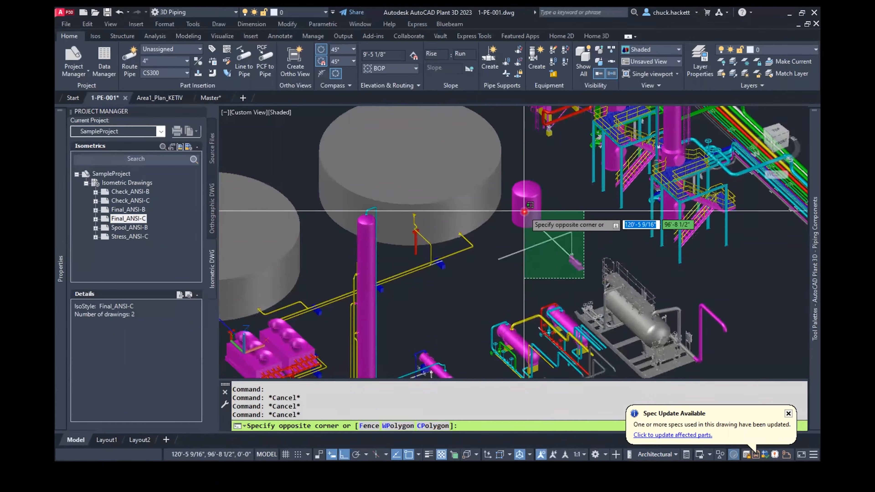
pyautogui.click(464, 191)
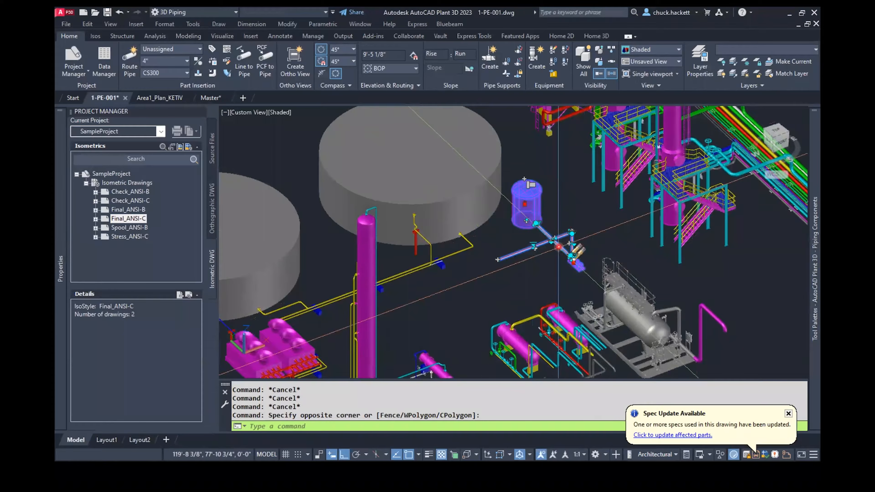
pyautogui.press('Escape')
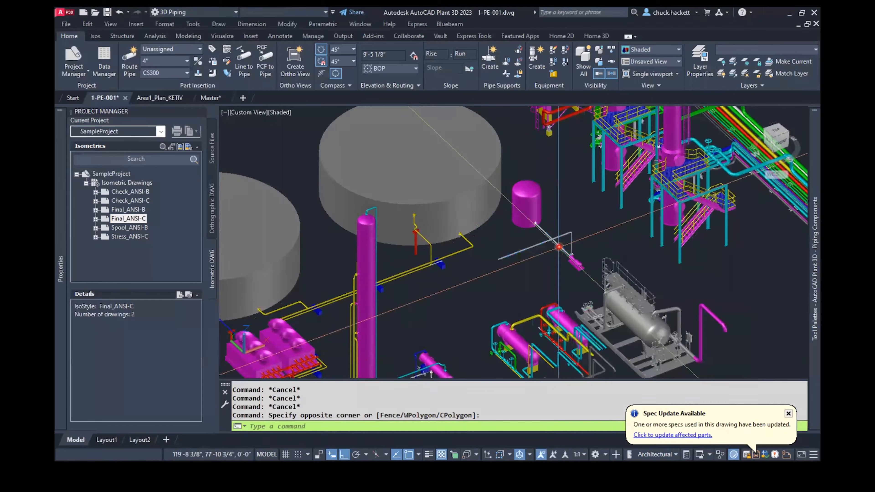
# - Select the new tank, the pump and their connecting pipes, and hide all other Plant 3D objects
pyautogui.scroll(3, 573, 255)
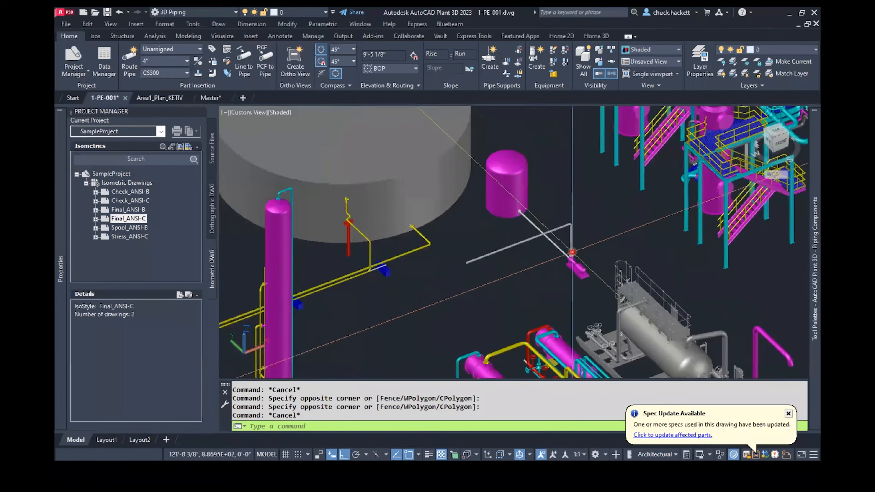
pyautogui.click(595, 309)
pyautogui.click(458, 163)
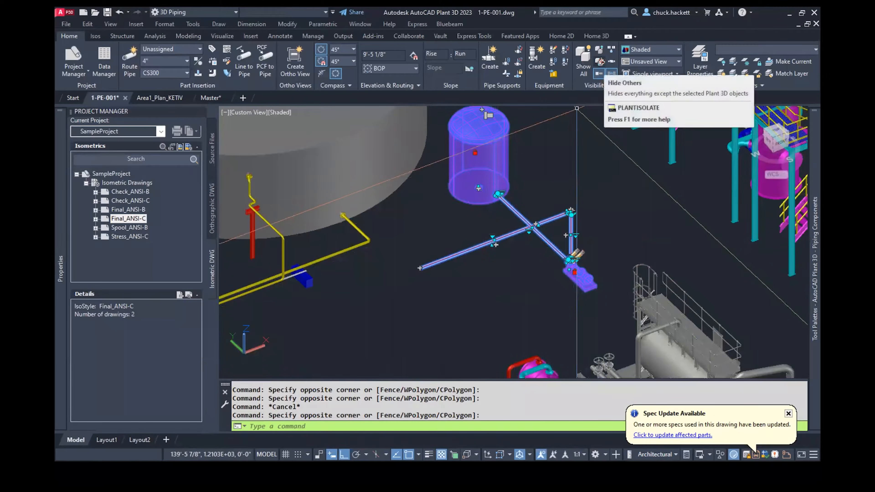
pyautogui.click(599, 62)
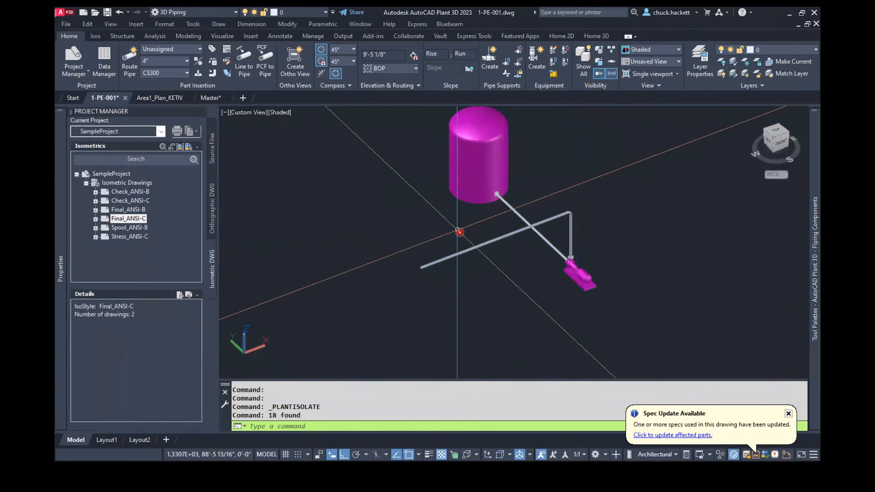
# - Look over the isolated tank, pump and pipes, and save the 1-PE-001 drawing
pyautogui.scroll(-3, 472, 247)
pyautogui.moveTo(416, 262); pyautogui.dragTo(513, 272, button='middle')
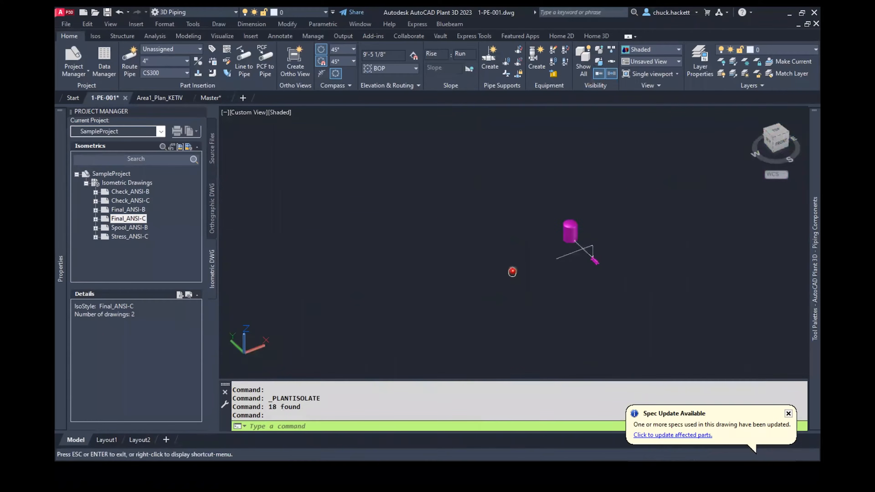
pyautogui.scroll(6, 595, 254)
pyautogui.scroll(4, 564, 256)
pyautogui.scroll(-3, 564, 255)
pyautogui.moveTo(517, 190); pyautogui.dragTo(501, 263, button='middle')
pyautogui.scroll(-3, 489, 238)
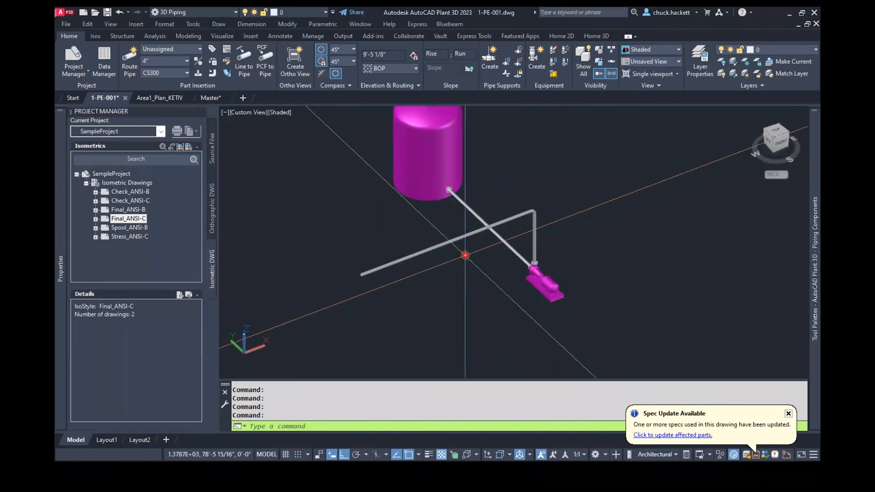
pyautogui.write('QSAVE')
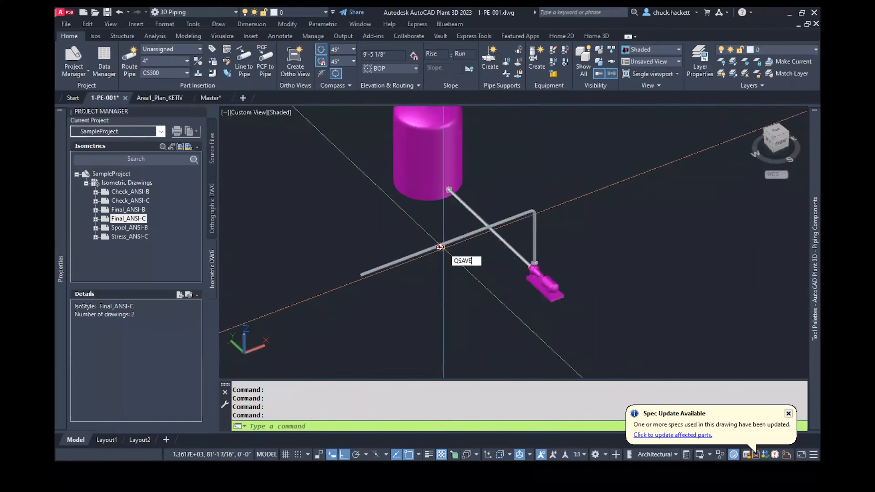
pyautogui.press('Return')
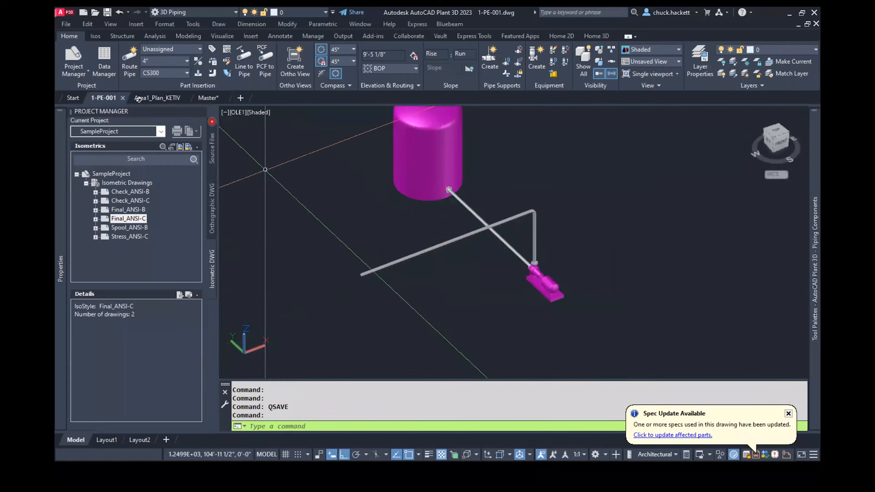
# - Switch to the Area1_Plan_KETIV orthographic drawing and examine the plan area around the two large tanks
pyautogui.click(152, 98)
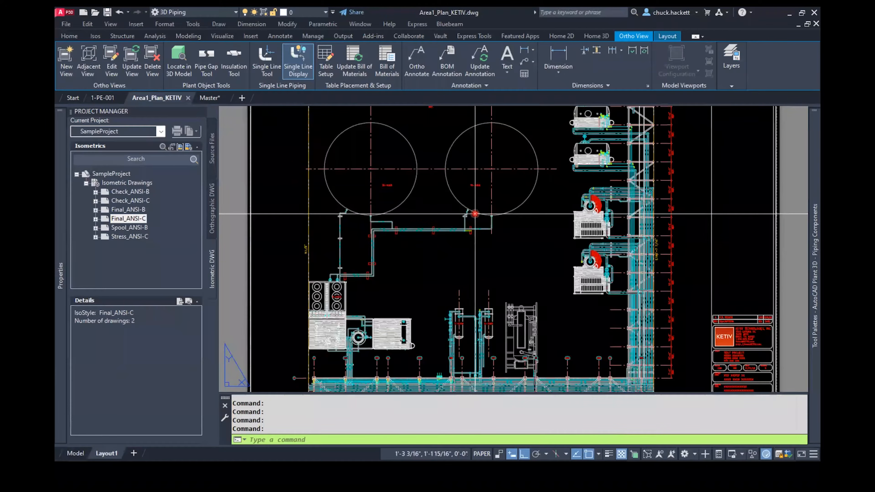
pyautogui.moveTo(477, 215); pyautogui.dragTo(470, 230, button='middle')
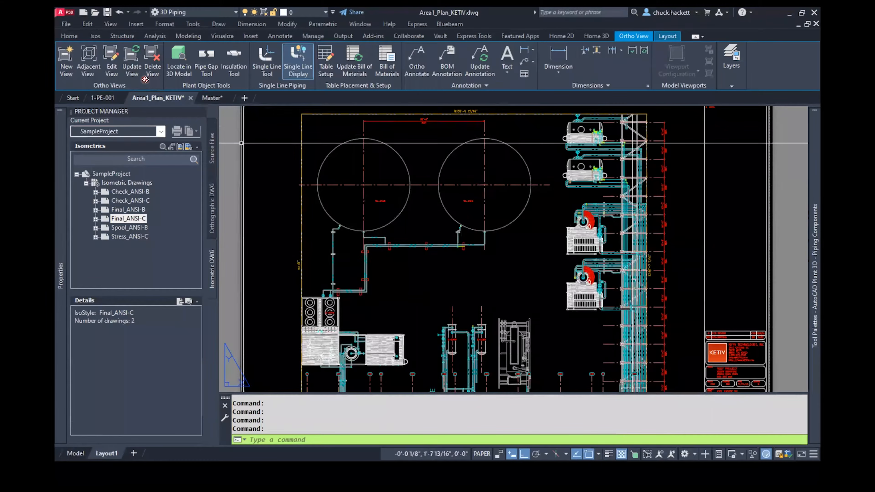
pyautogui.click(138, 75)
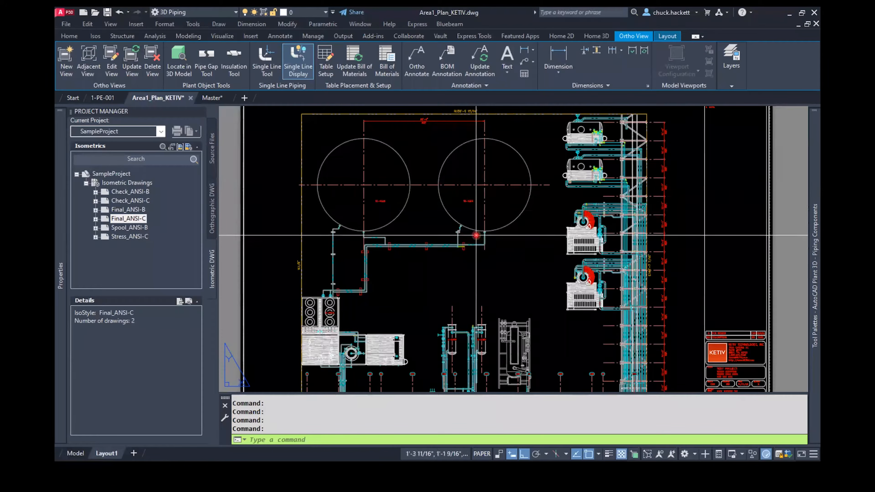
# - Switch to the Master drawing and examine the new tank, pump and piping in the top view
pyautogui.click(214, 98)
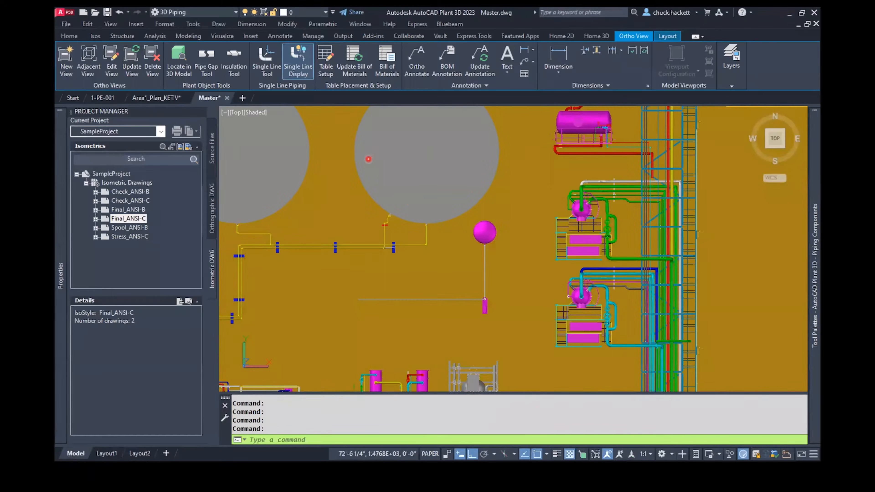
pyautogui.scroll(3, 475, 287)
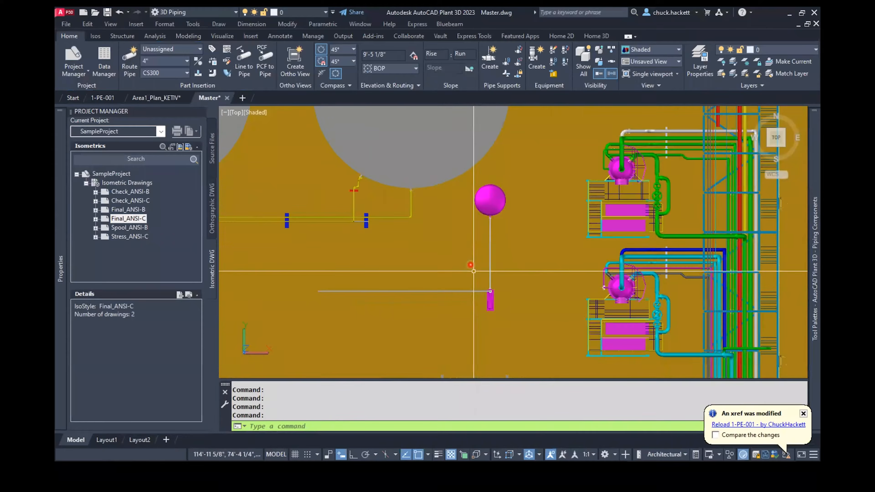
pyautogui.moveTo(470, 258); pyautogui.dragTo(547, 255, button='middle')
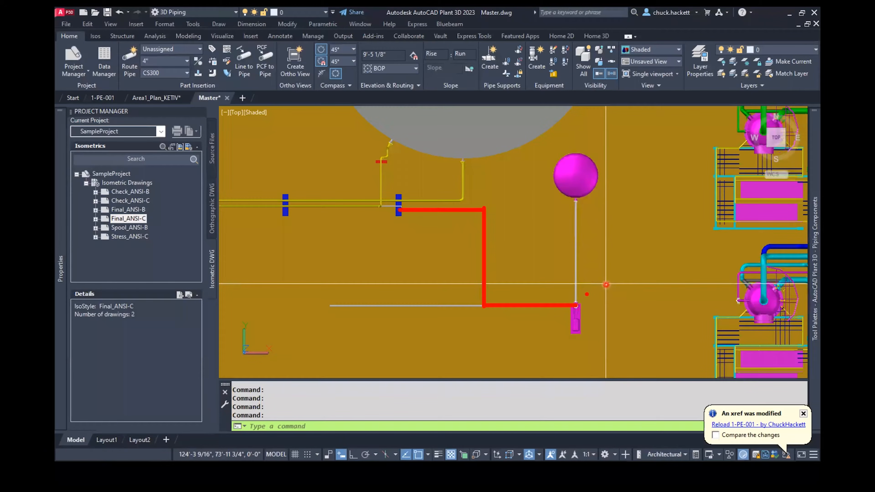
pyautogui.keyDown('ctrl'); pyautogui.moveTo(585, 293); pyautogui.dragTo(667, 351); pyautogui.keyUp('ctrl')
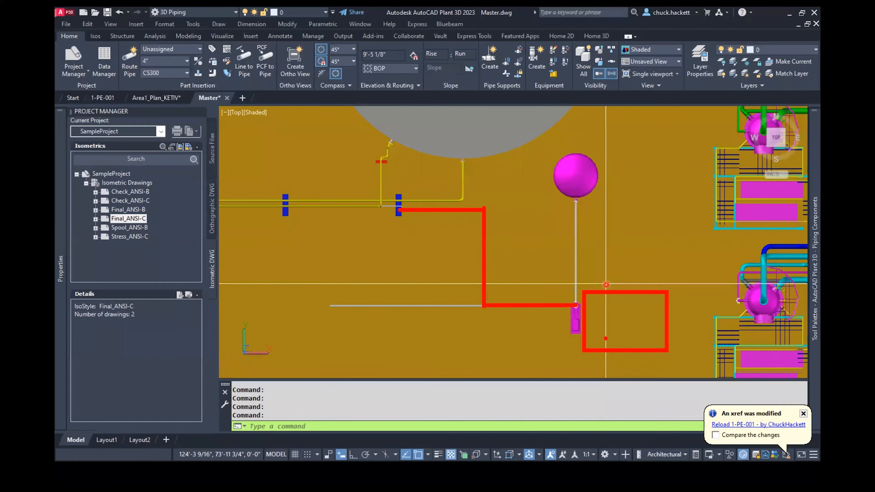
pyautogui.keyDown('ctrl'); pyautogui.keyDown('shift'); pyautogui.moveTo(605, 339); pyautogui.dragTo(547, 368); pyautogui.keyUp('shift'); pyautogui.keyUp('ctrl')
pyautogui.keyDown('ctrl'); pyautogui.keyDown('shift'); pyautogui.moveTo(566, 327); pyautogui.dragTo(505, 348); pyautogui.keyUp('shift'); pyautogui.keyUp('ctrl')
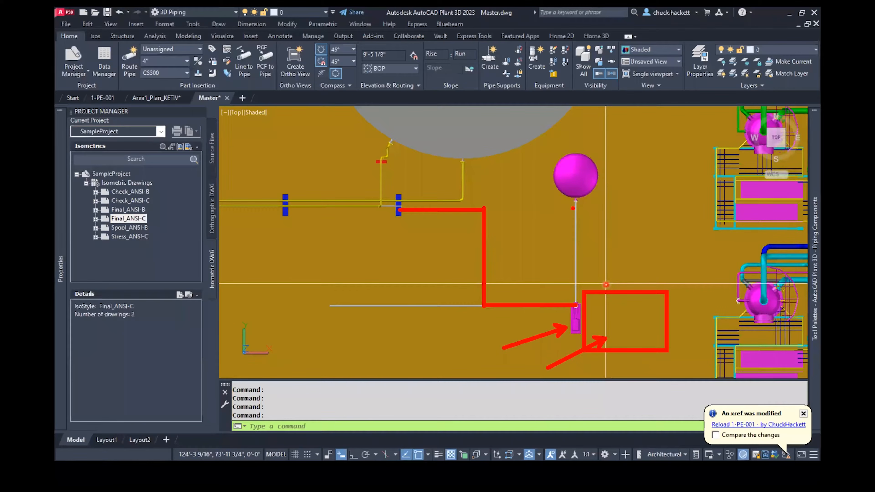
pyautogui.keyDown('ctrl'); pyautogui.moveTo(561, 196); pyautogui.dragTo(620, 223); pyautogui.keyUp('ctrl')
pyautogui.keyDown('ctrl'); pyautogui.moveTo(558, 270); pyautogui.dragTo(590, 306); pyautogui.keyUp('ctrl')
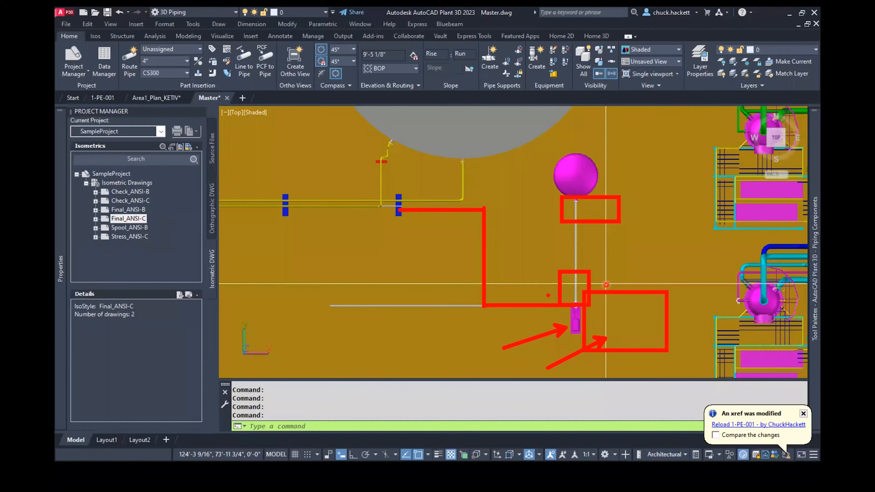
pyautogui.press('Escape')
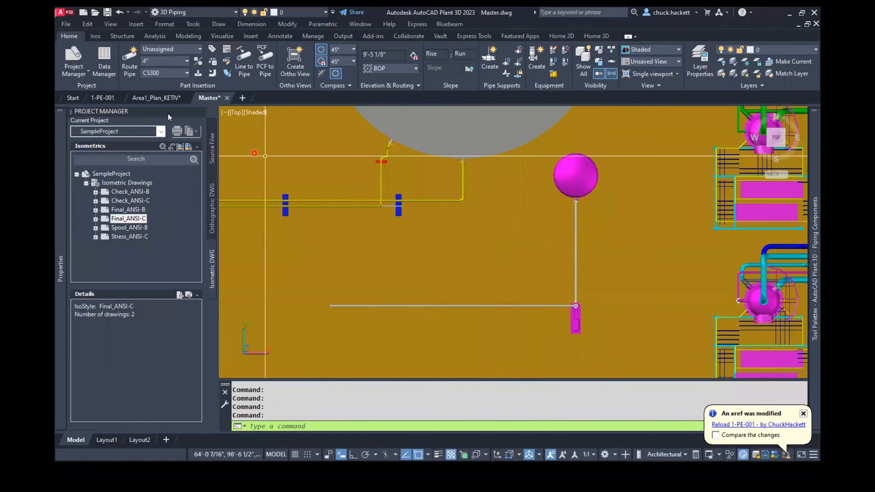
# - Return to the 1-PE-001 drawing and copy the pump 6' along the positive X direction
pyautogui.click(103, 98)
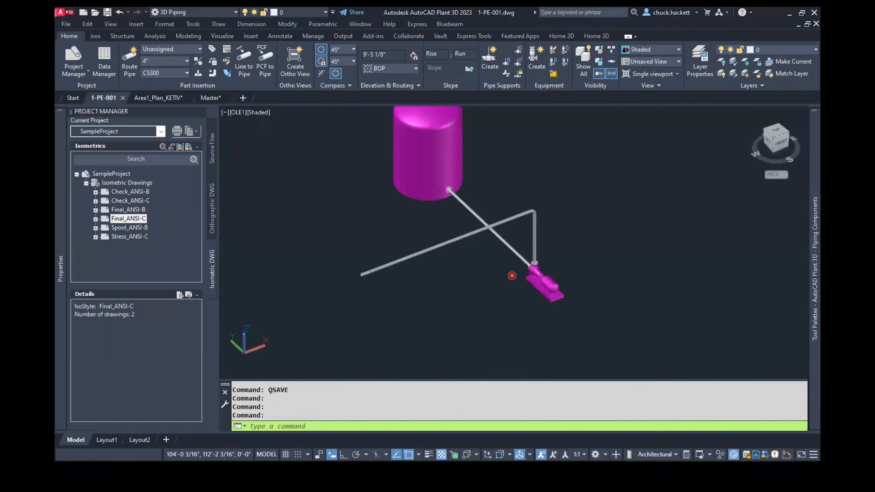
pyautogui.moveTo(567, 279); pyautogui.dragTo(550, 300, button='middle')
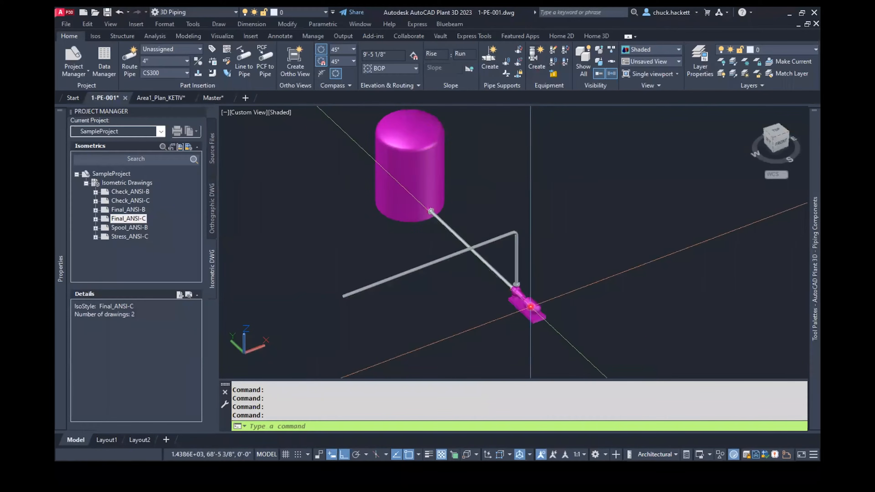
pyautogui.scroll(5, 531, 306)
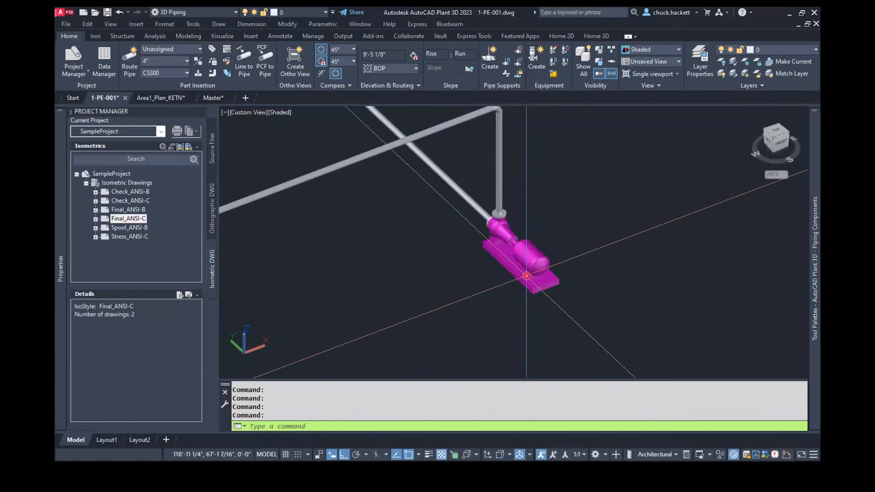
pyautogui.click(526, 276)
pyautogui.write('C')
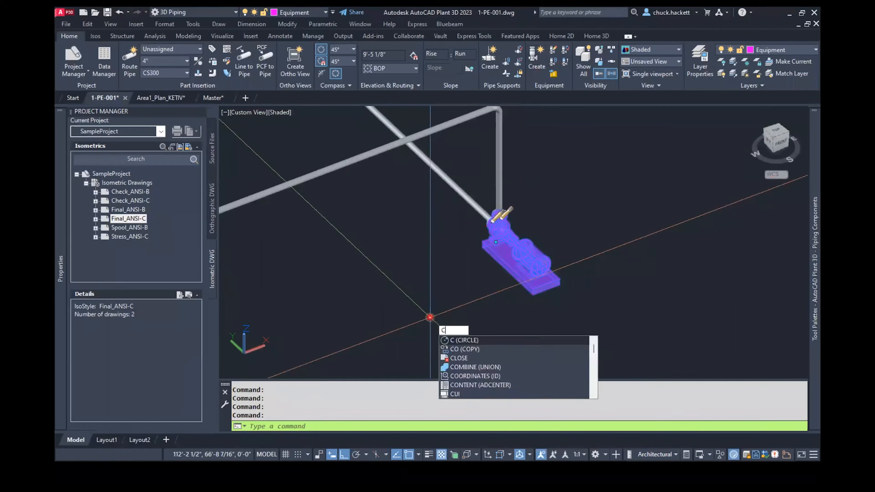
pyautogui.write('O')
pyautogui.press('Return')
pyautogui.click(406, 336)
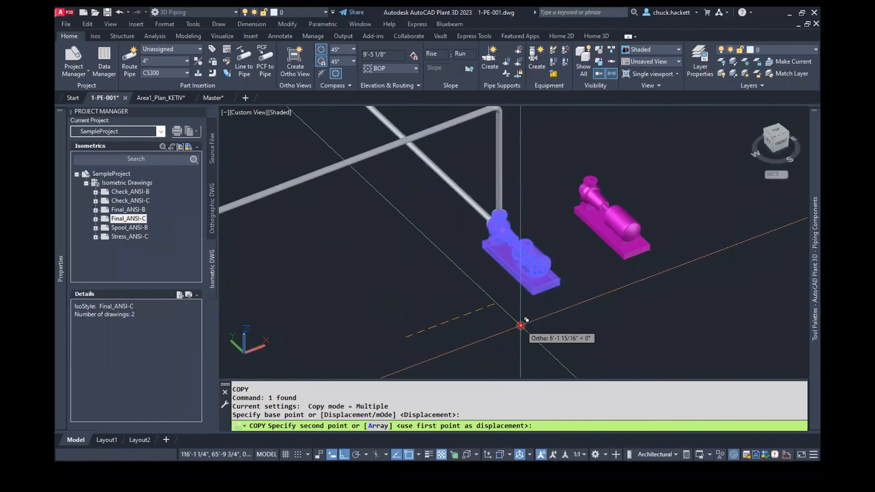
pyautogui.write("6'")
pyautogui.press('Return')
pyautogui.press('Return')
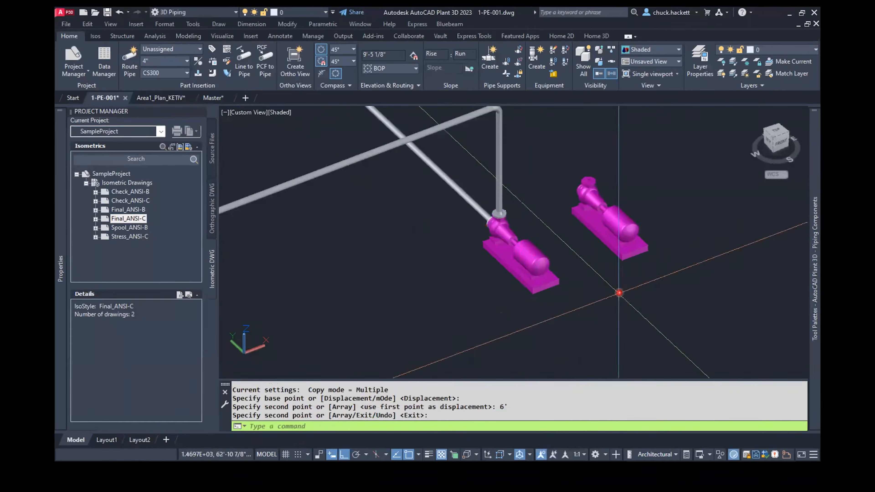
# - Set the copied pump's Number property to 1026 and deselect the pump
pyautogui.click(608, 224)
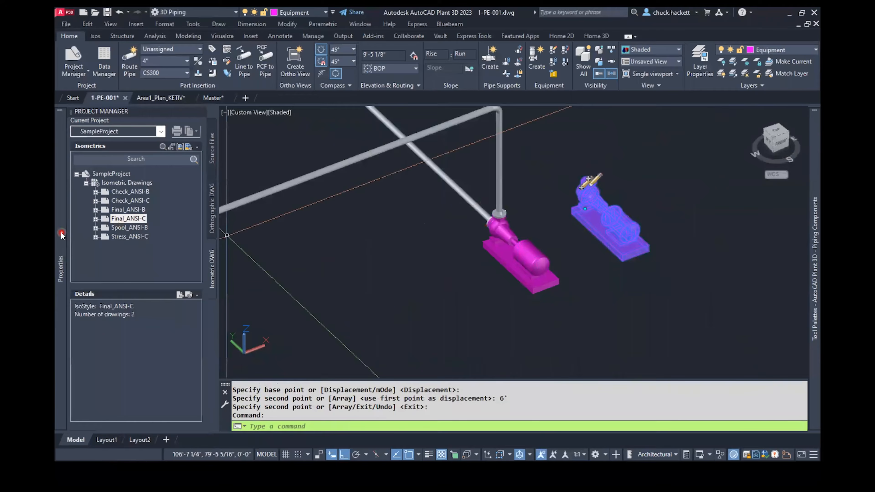
pyautogui.moveTo(59, 232)
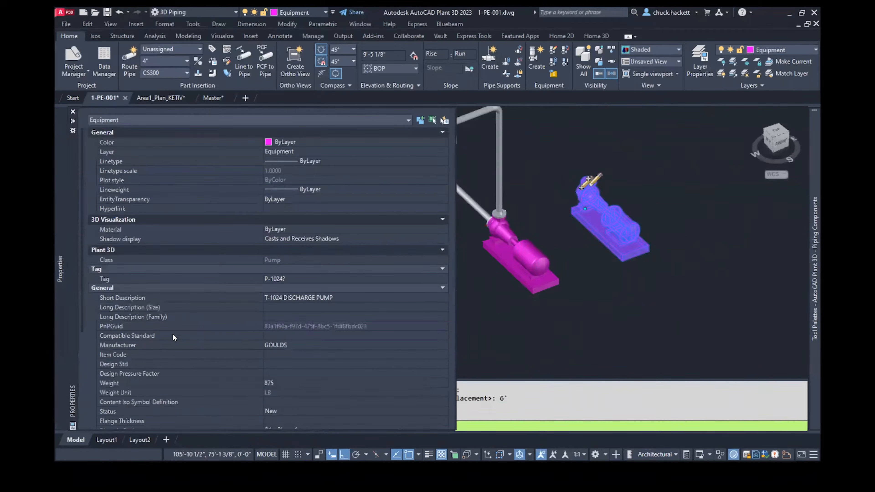
pyautogui.scroll(-1, 288, 401)
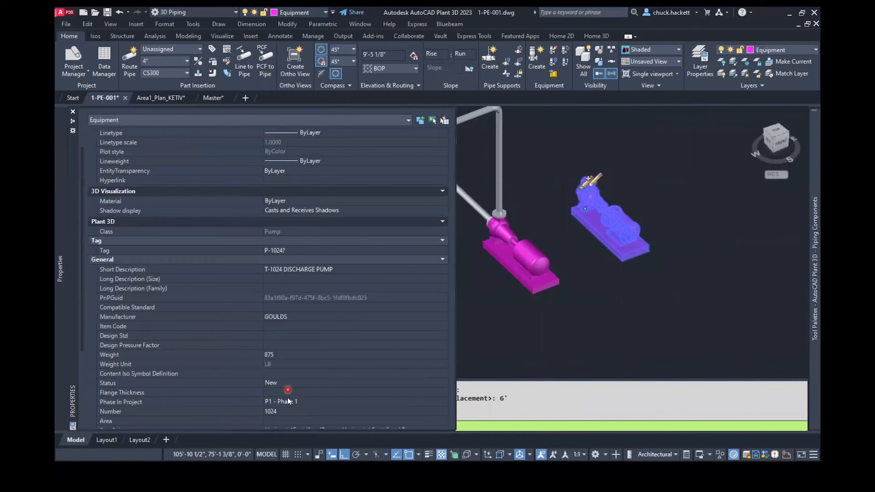
pyautogui.click(283, 412)
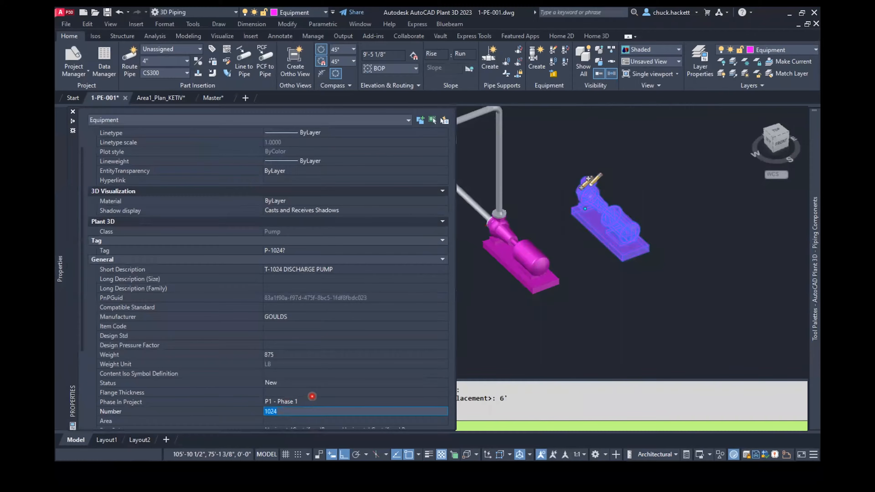
pyautogui.write('1026')
pyautogui.press('Tab')
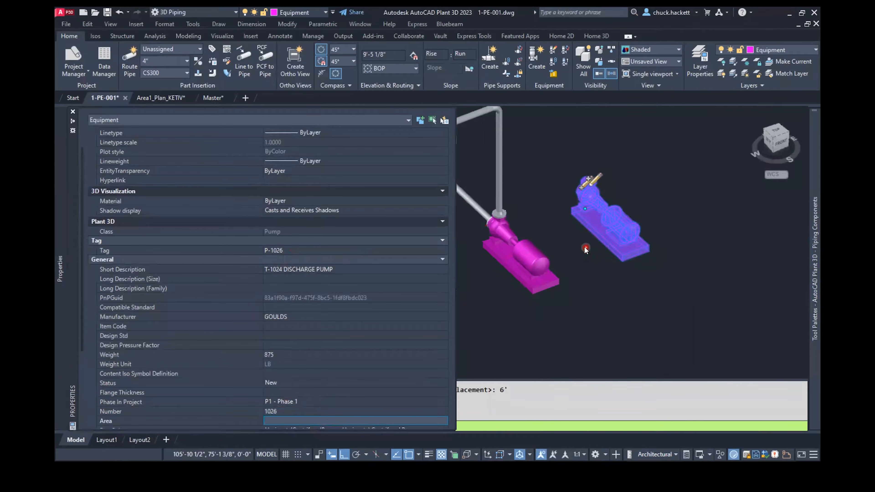
pyautogui.press('Escape')
pyautogui.moveTo(570, 209); pyautogui.dragTo(560, 279, button='middle')
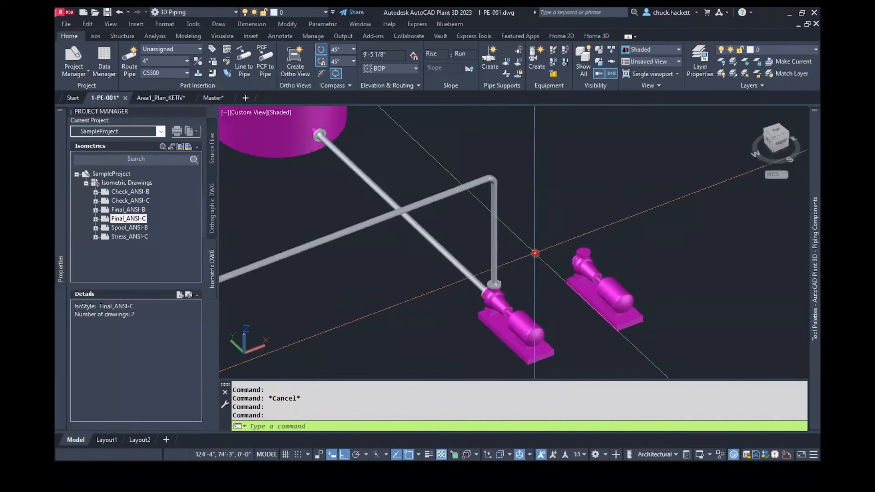
# - Route a branch pipe from the midpoint of the tank-to-pump suction line to the copied pump's suction nozzle, accepting routing solution 1
pyautogui.keyDown('shift'); pyautogui.moveTo(546, 241); pyautogui.dragTo(543, 230, button='middle'); pyautogui.keyUp('shift')
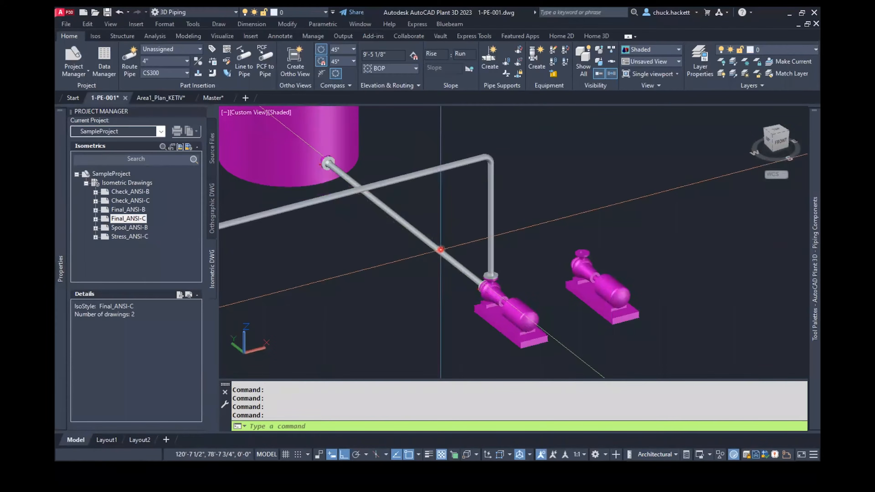
pyautogui.click(416, 235)
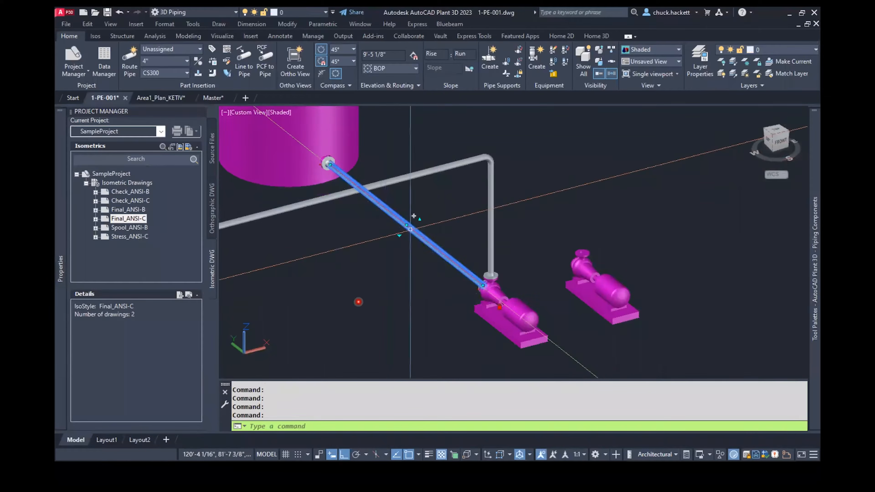
pyautogui.scroll(2, 446, 240)
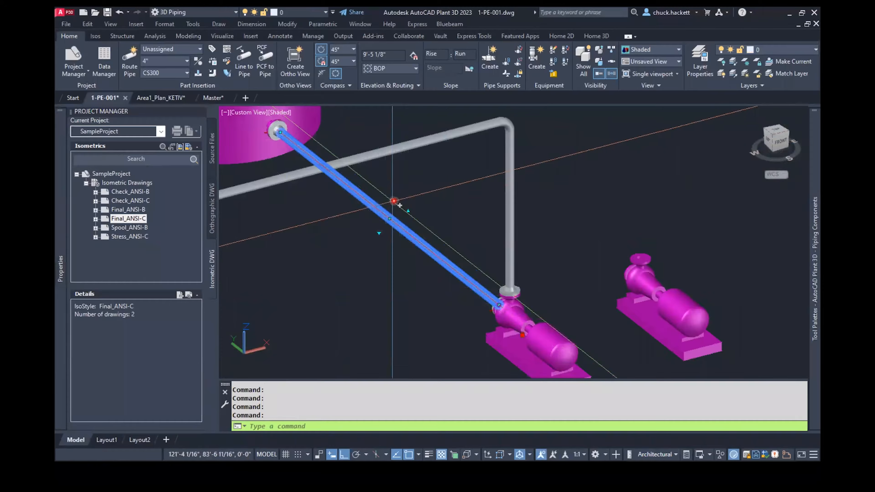
pyautogui.click(402, 205)
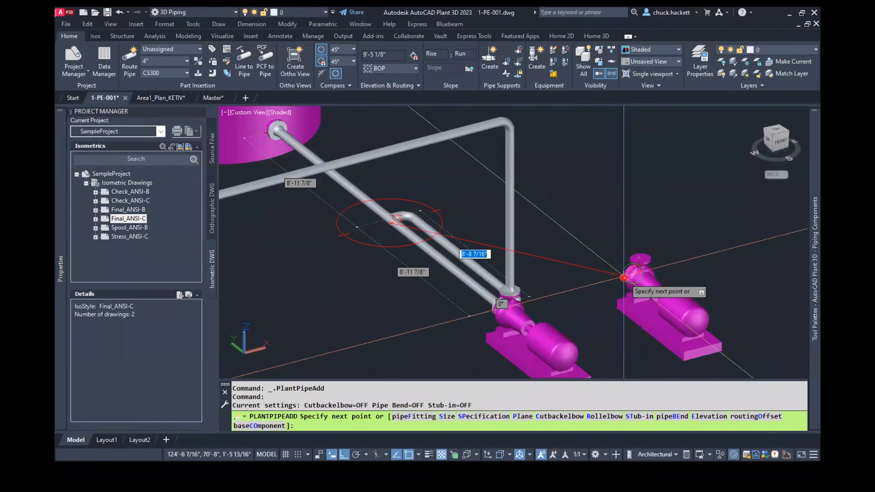
pyautogui.write('nod')
pyautogui.press('Return')
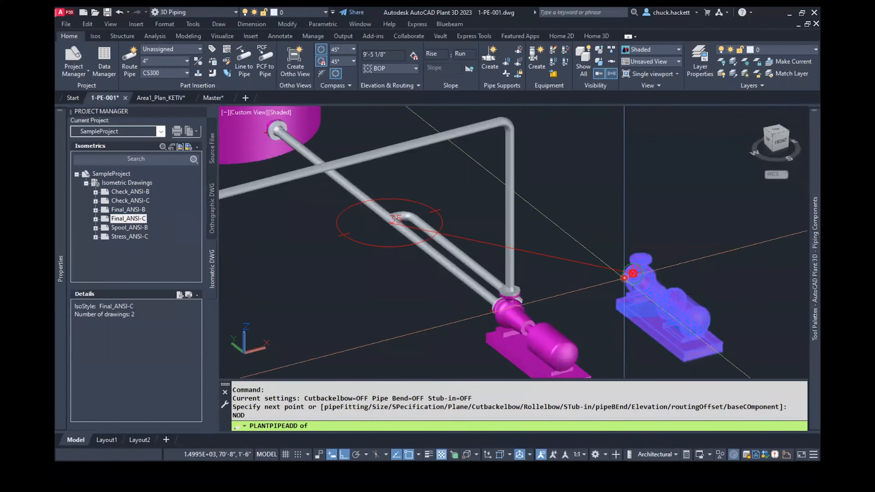
pyautogui.click(624, 278)
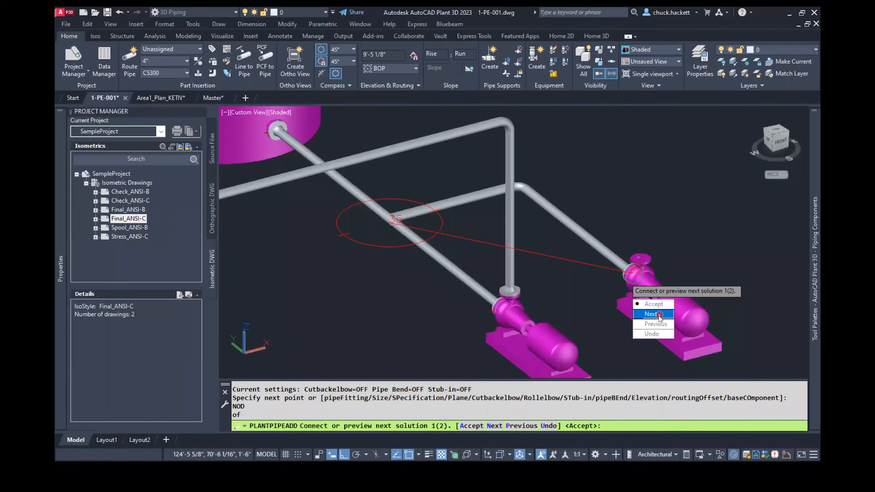
pyautogui.click(651, 314)
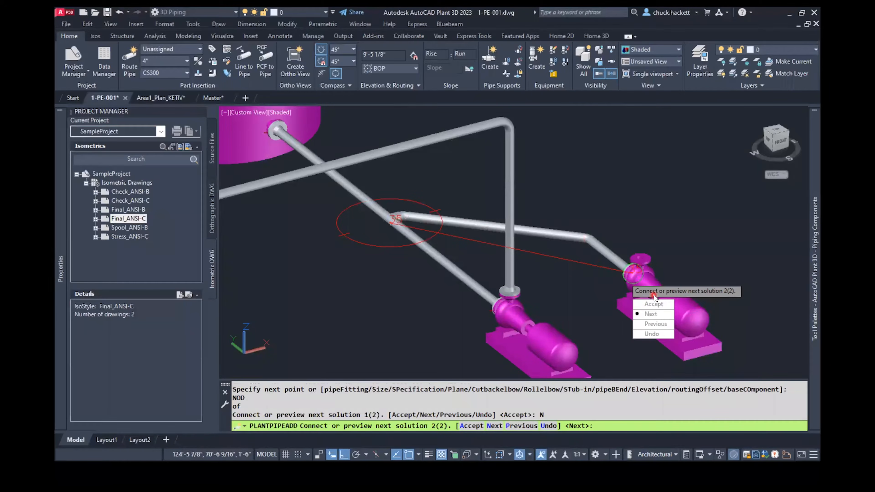
pyautogui.click(655, 315)
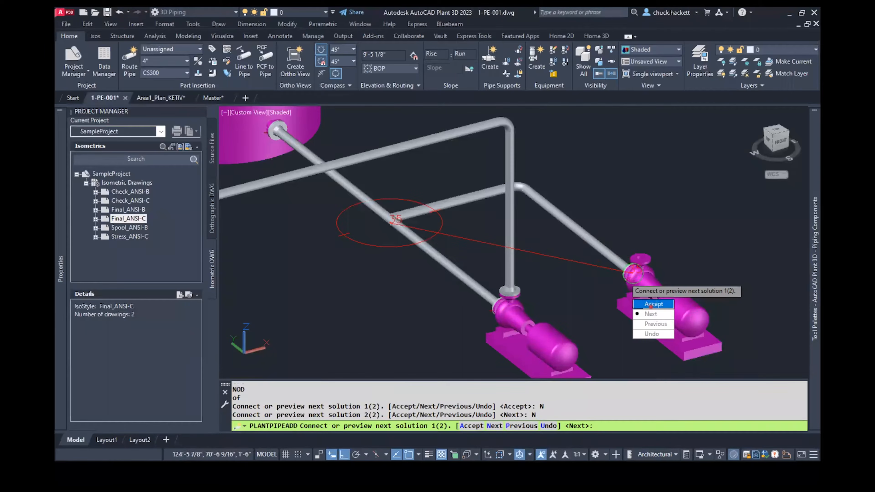
pyautogui.click(652, 305)
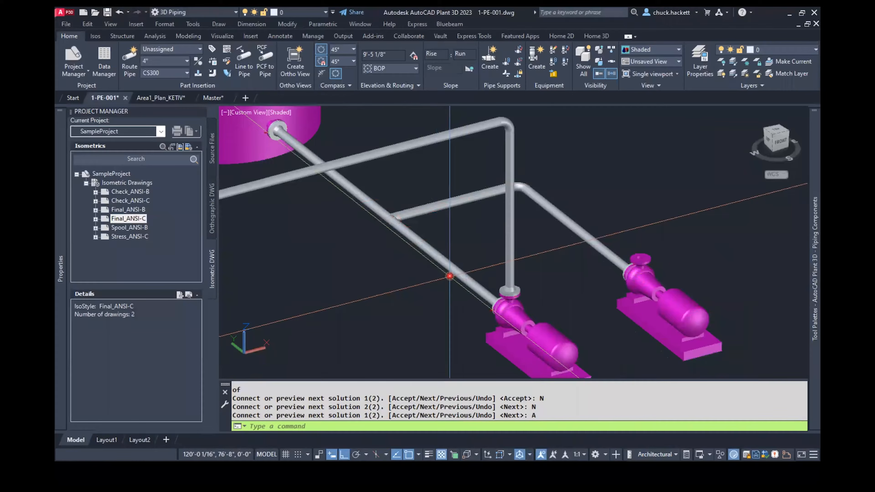
# - Select the entire suction line including the new branch, assign it a new line number tag with Number 1052, and deselect it
pyautogui.click(298, 146)
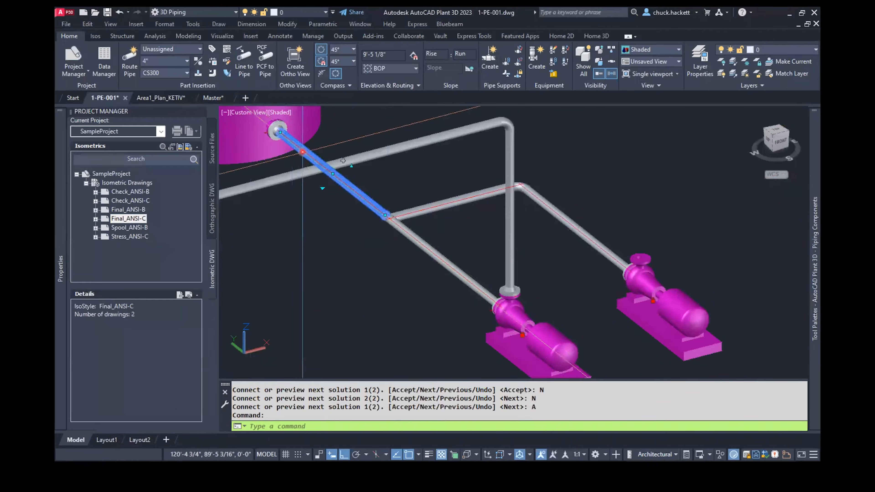
pyautogui.rightClick(328, 140)
pyautogui.moveTo(425, 177)
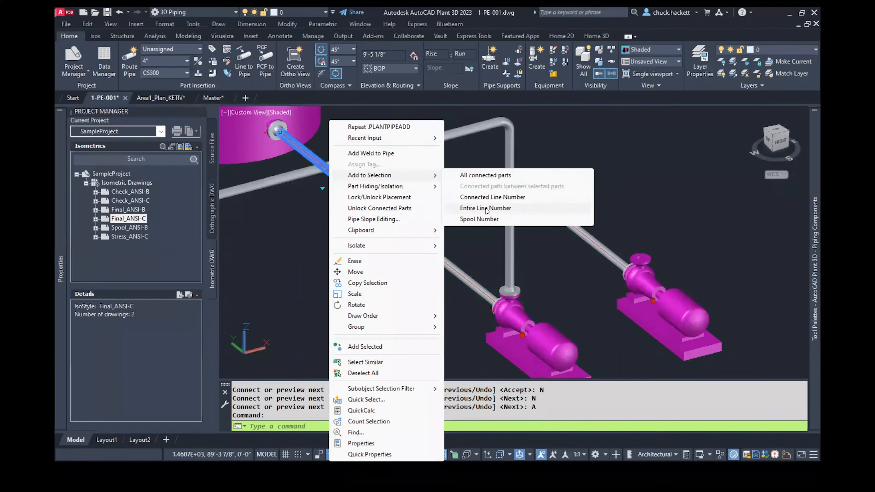
pyautogui.click(487, 210)
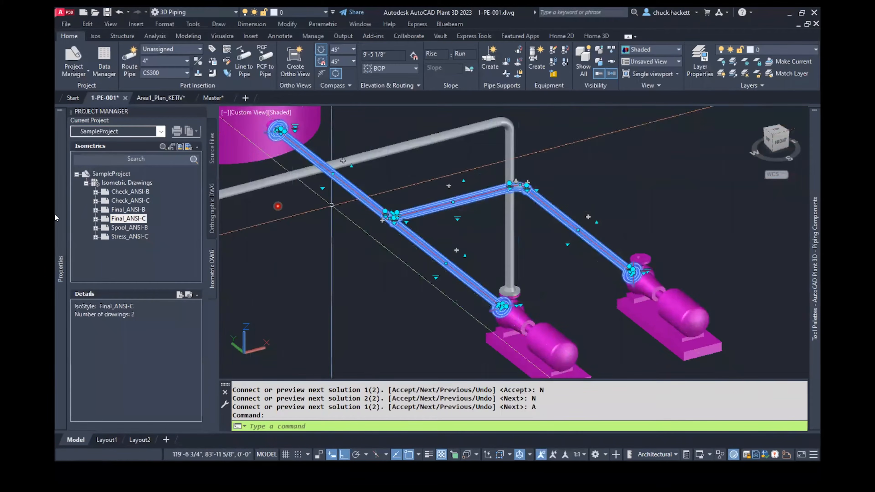
pyautogui.moveTo(64, 216)
pyautogui.click(358, 301)
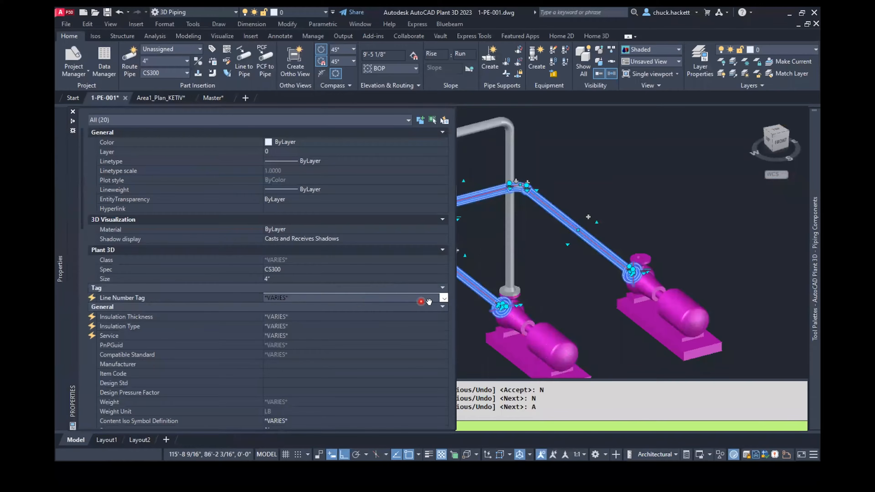
pyautogui.click(444, 298)
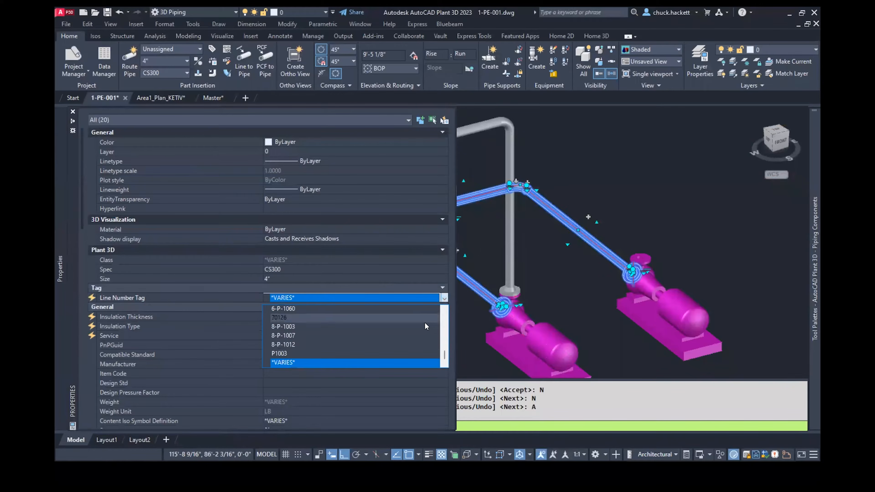
pyautogui.scroll(8, 425, 323)
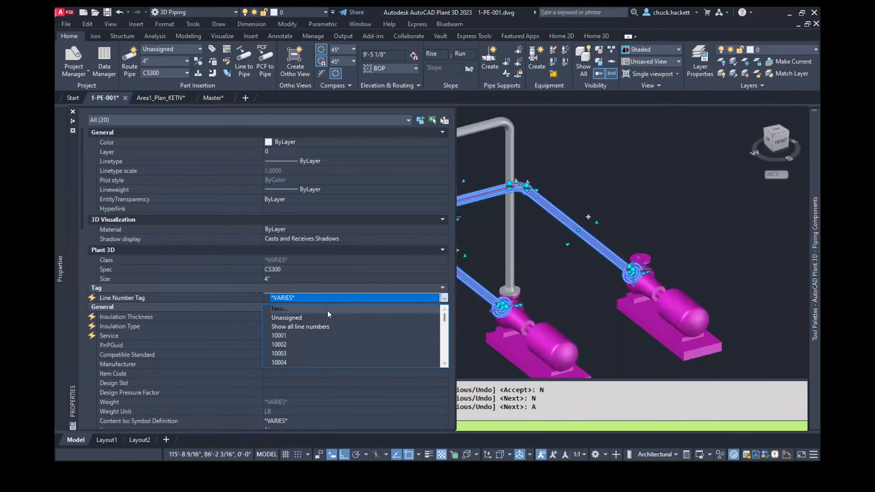
pyautogui.click(328, 310)
pyautogui.click(447, 186)
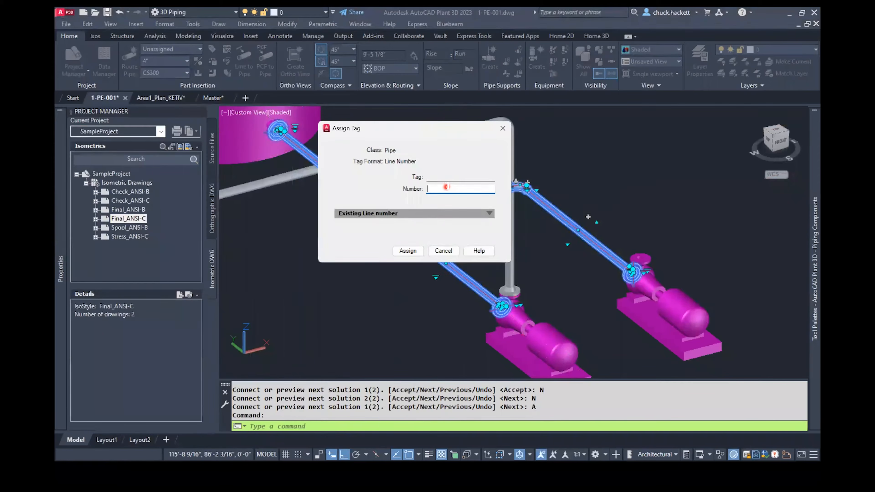
pyautogui.write('1520')
pyautogui.click(409, 251)
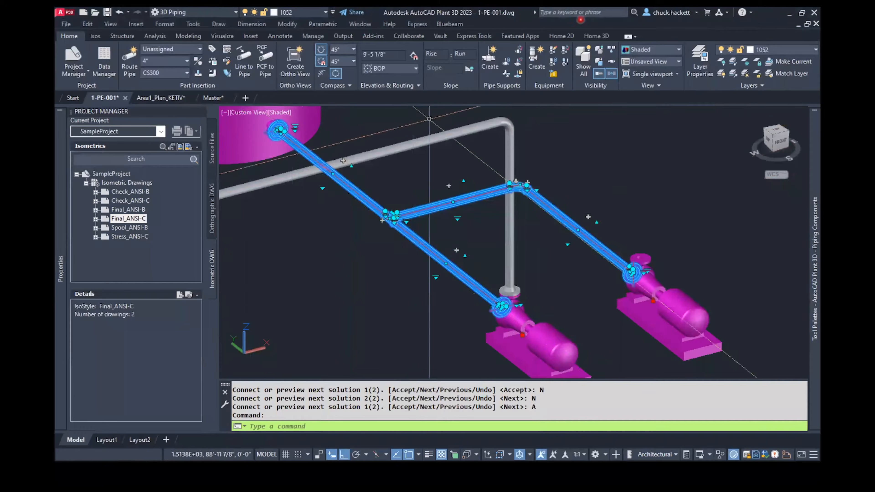
pyautogui.press('Escape')
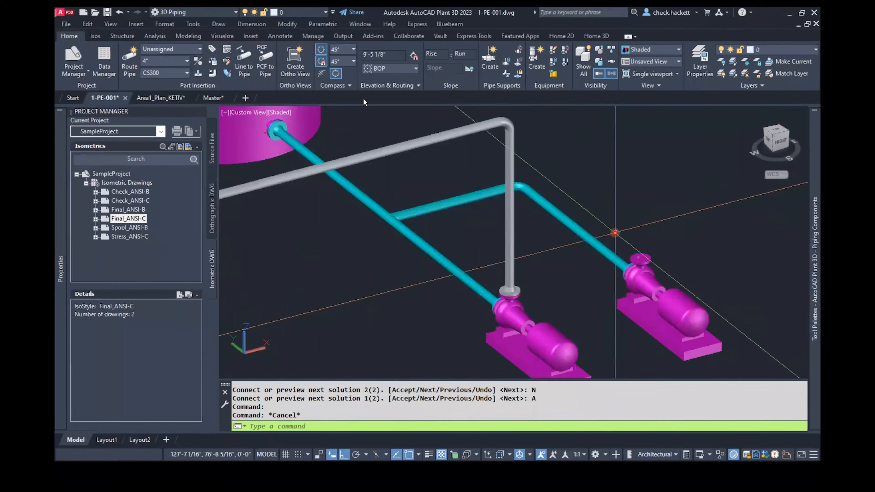
# - Route a pipe from the copied pump's discharge nozzle to the elbow of the existing discharge line, accepting routing solution 1
pyautogui.click(128, 61)
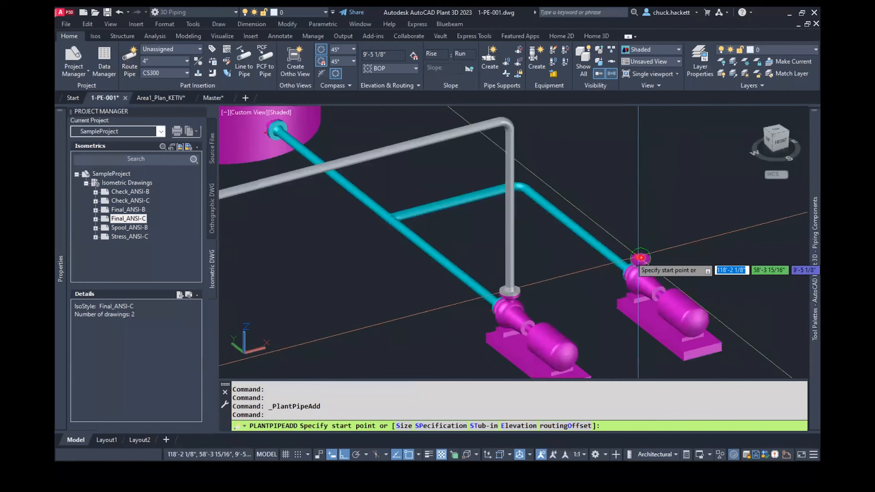
pyautogui.click(639, 257)
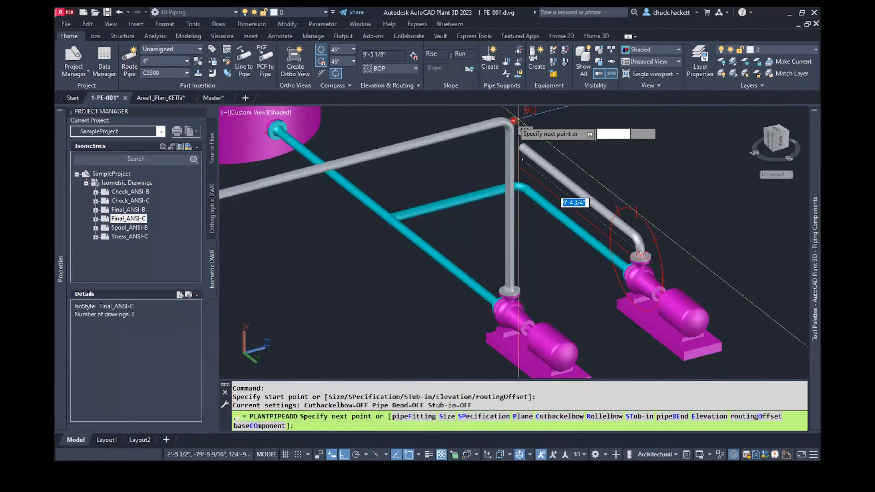
pyautogui.click(511, 120)
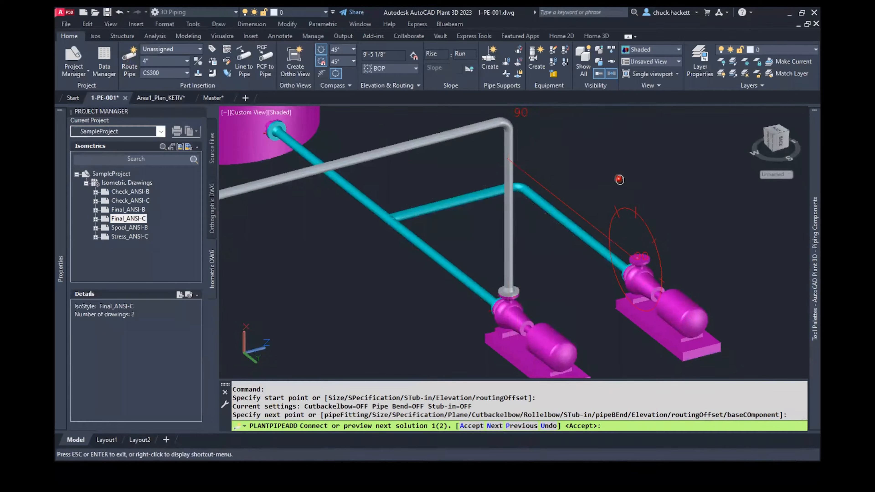
pyautogui.moveTo(622, 178); pyautogui.dragTo(581, 264, button='middle')
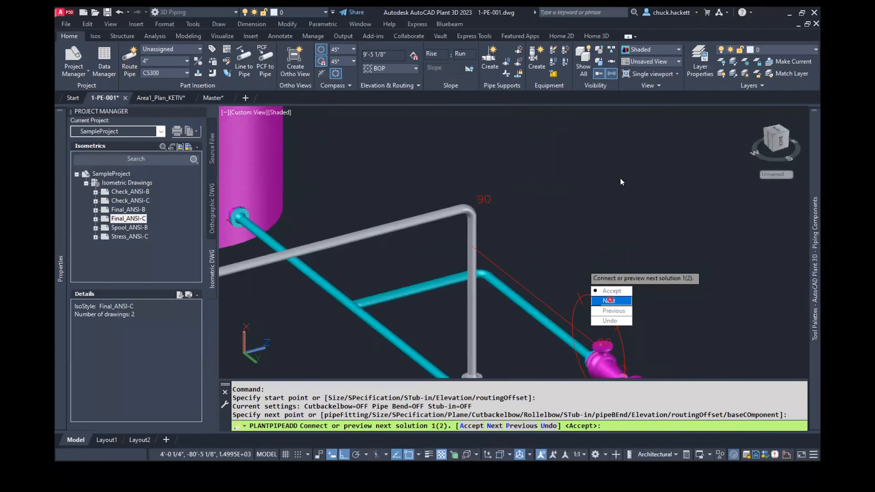
pyautogui.click(611, 301)
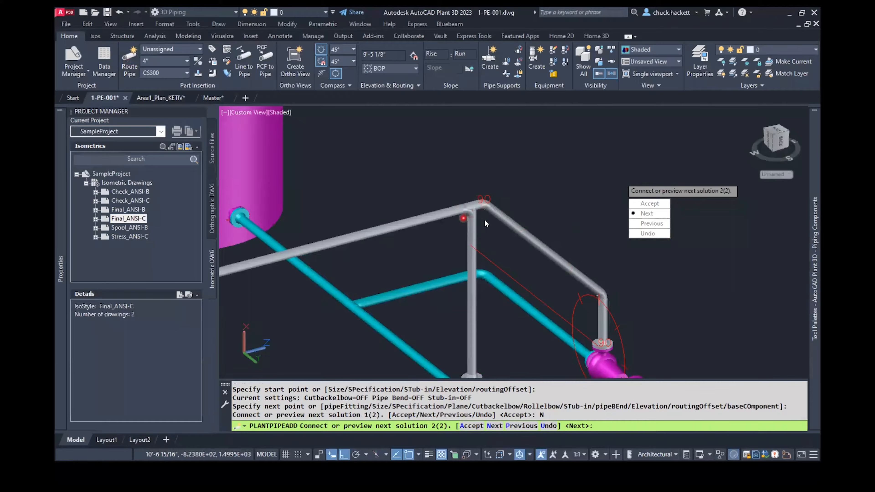
pyautogui.click(648, 215)
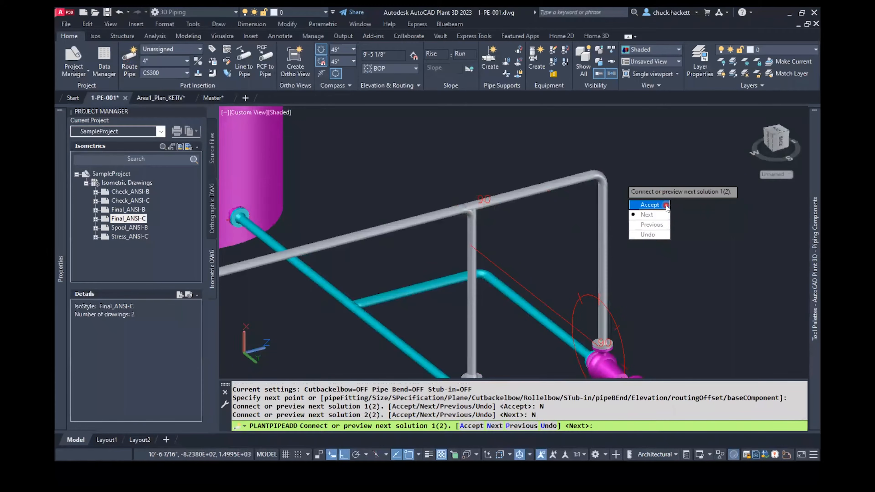
pyautogui.click(650, 204)
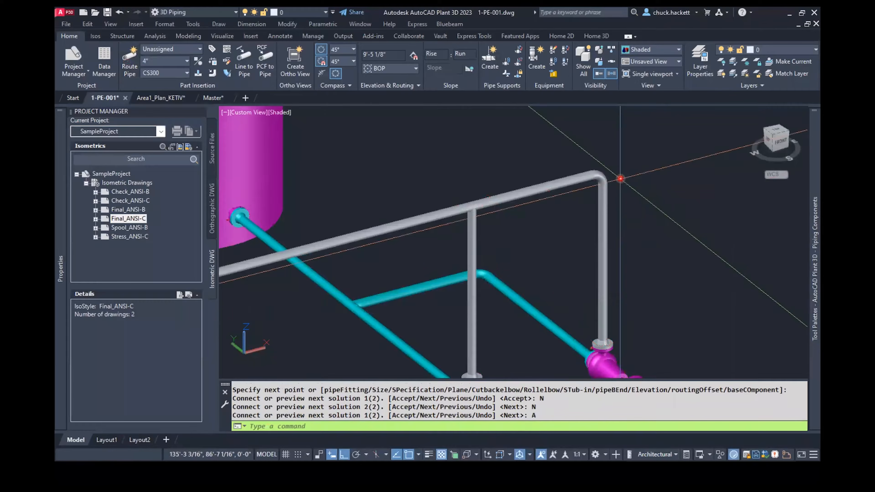
# - Examine the fitting where the first pump's vertical discharge pipe meets the extended discharge line
pyautogui.scroll(5, 487, 207)
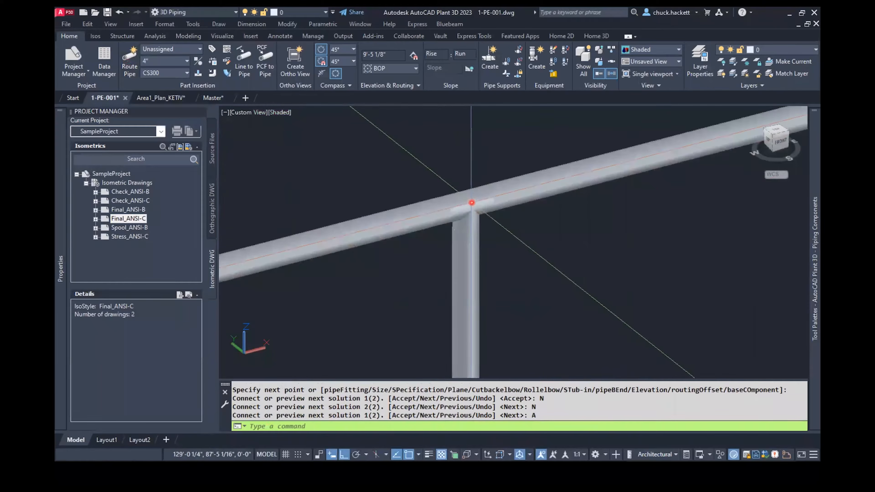
pyautogui.click(471, 202)
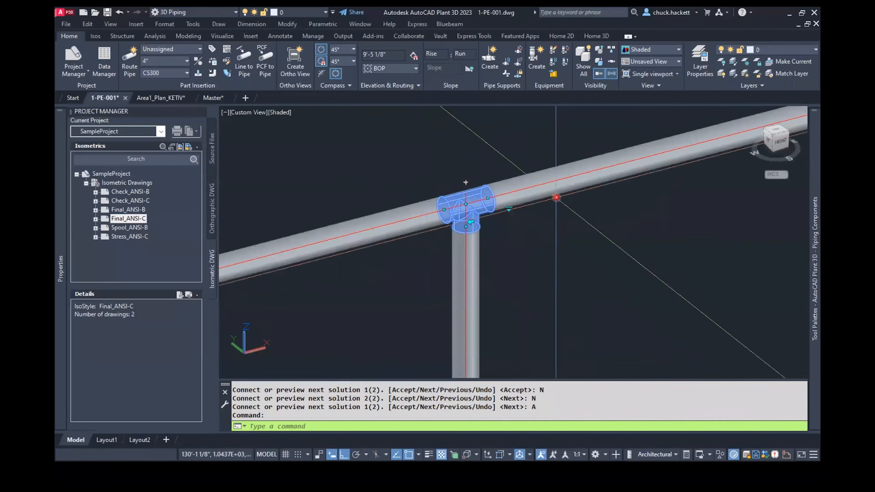
pyautogui.scroll(-6, 582, 165)
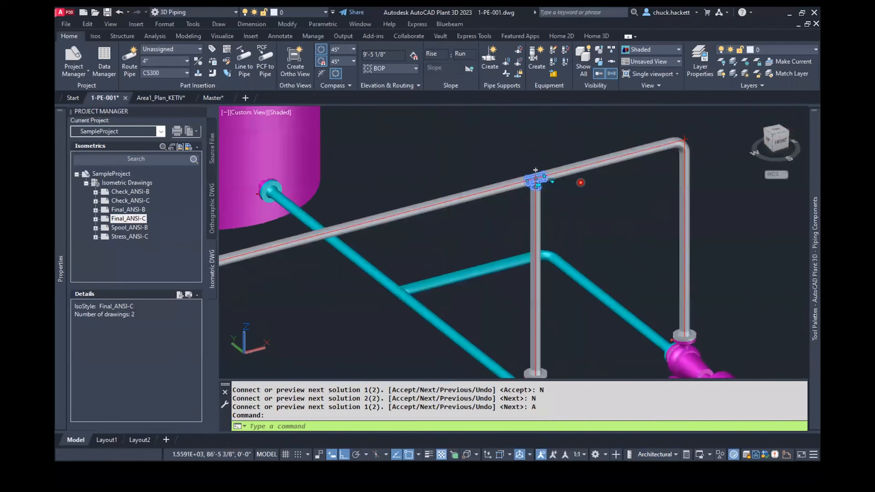
pyautogui.press('Escape')
pyautogui.press('Escape')
pyautogui.scroll(-4, 565, 238)
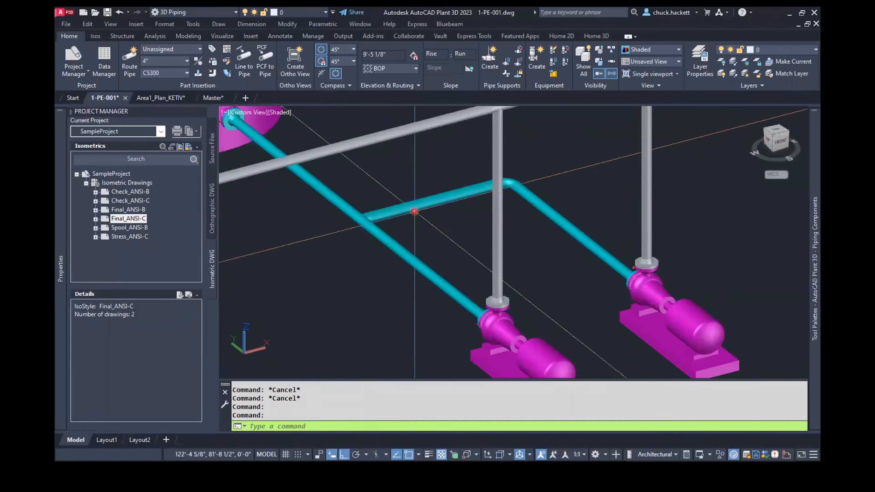
# - Insert a 4" double disc gate valve from the CS300 spec at the tank's outlet flange, with its handwheel pointing up
pyautogui.scroll(4, 504, 293)
pyautogui.keyDown('shift'); pyautogui.moveTo(503, 293); pyautogui.dragTo(458, 223, button='middle'); pyautogui.keyUp('shift')
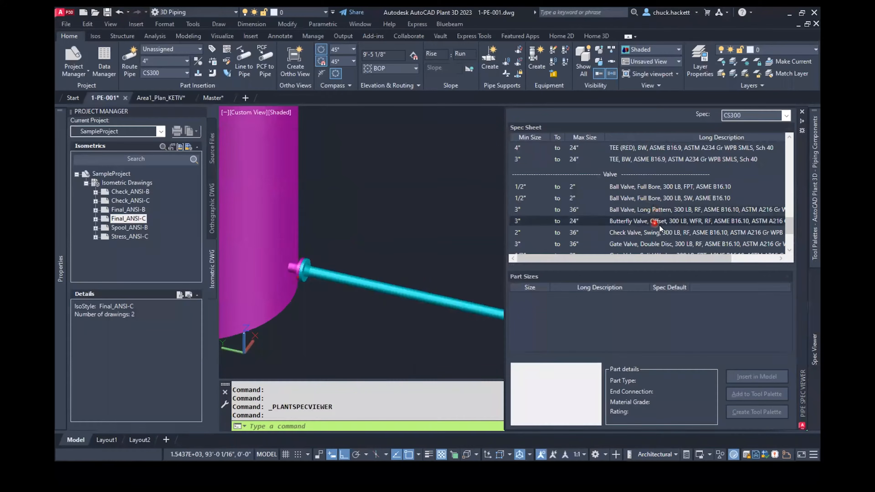
pyautogui.scroll(-3, 662, 224)
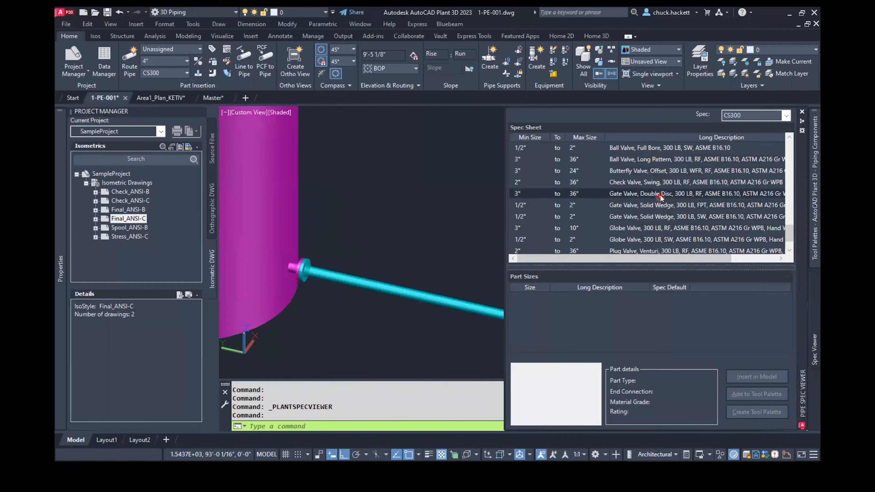
pyautogui.click(603, 310)
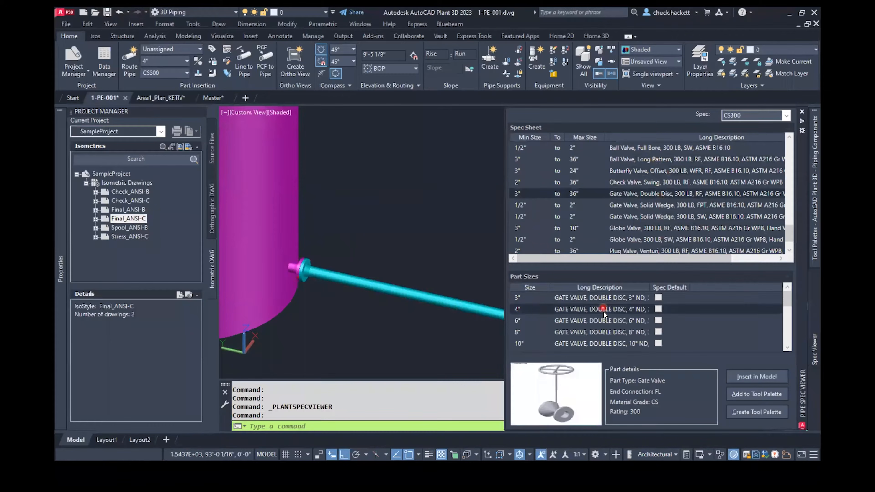
pyautogui.click(760, 377)
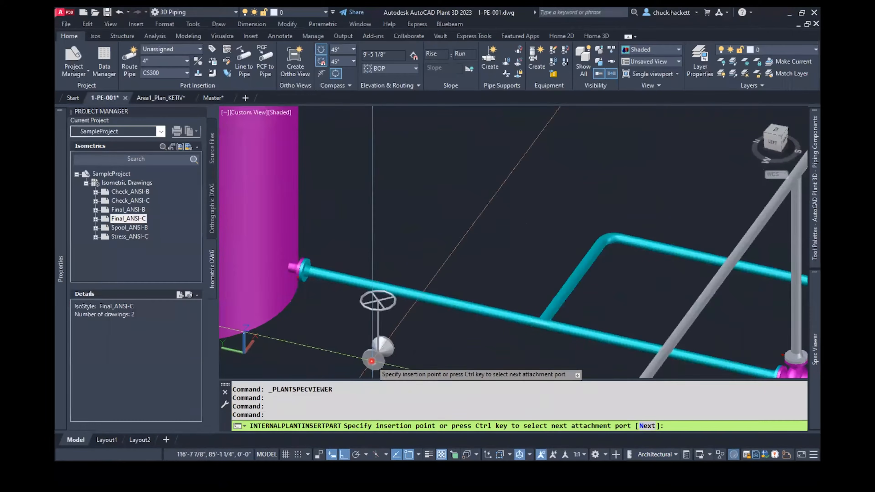
pyautogui.click(303, 270)
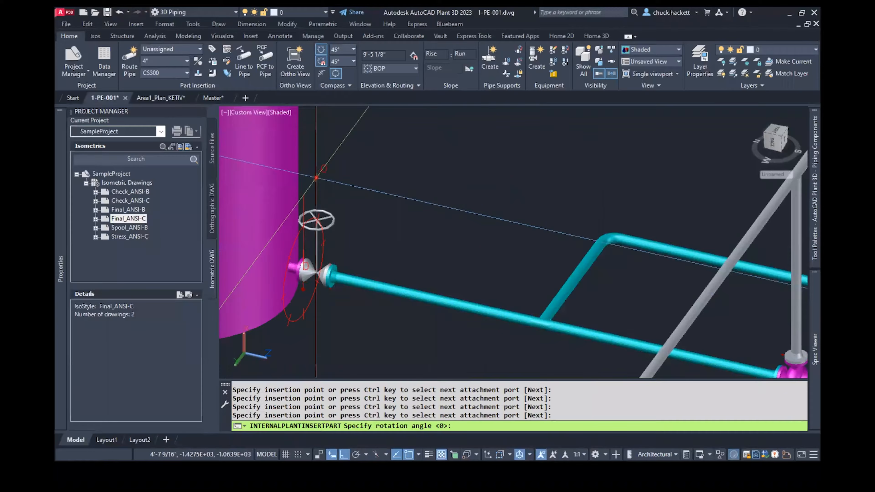
pyautogui.click(316, 177)
# - Insert another double disc gate valve on the suction branch directly at the tee, with its handwheel tilted 45 degrees
pyautogui.moveTo(476, 224); pyautogui.dragTo(417, 158, button='middle')
pyautogui.click(502, 209)
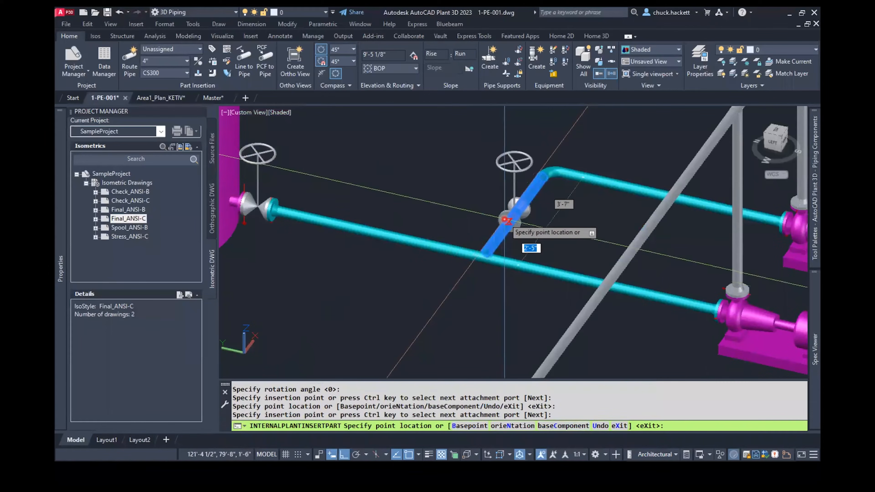
pyautogui.scroll(3, 506, 221)
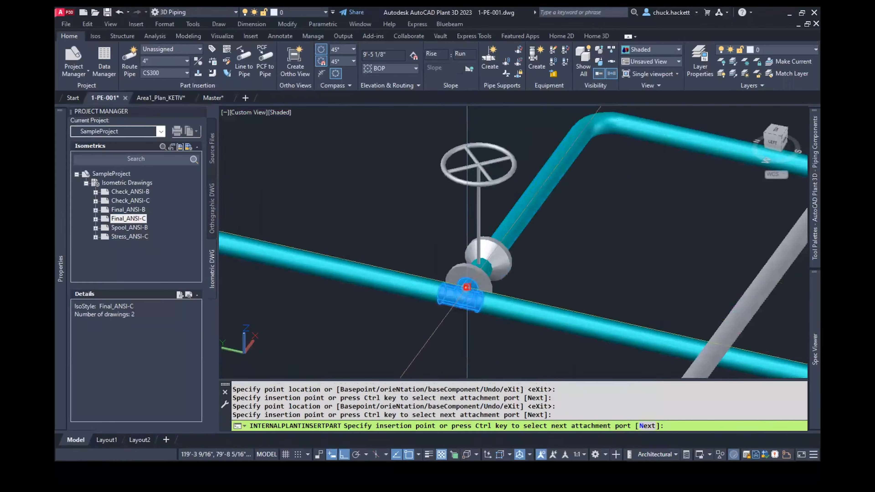
pyautogui.click(467, 286)
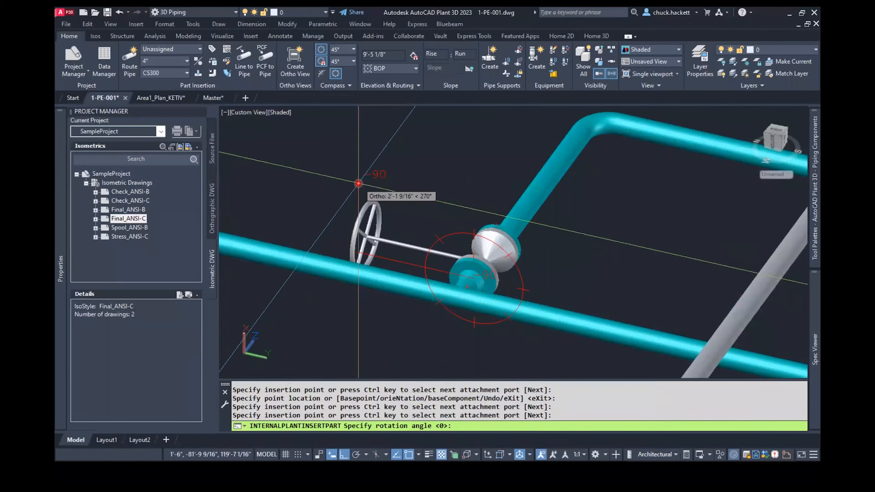
pyautogui.press('F10')
pyautogui.click(368, 174)
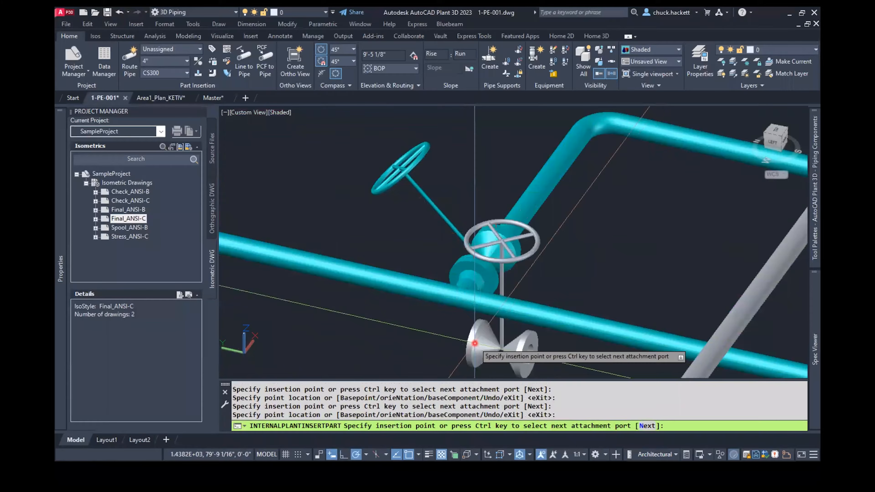
# - Insert a gate valve in the first pump's suction pipe, 48 inches from the pump end, with its handwheel tilted, and end valve insertion
pyautogui.click(486, 311)
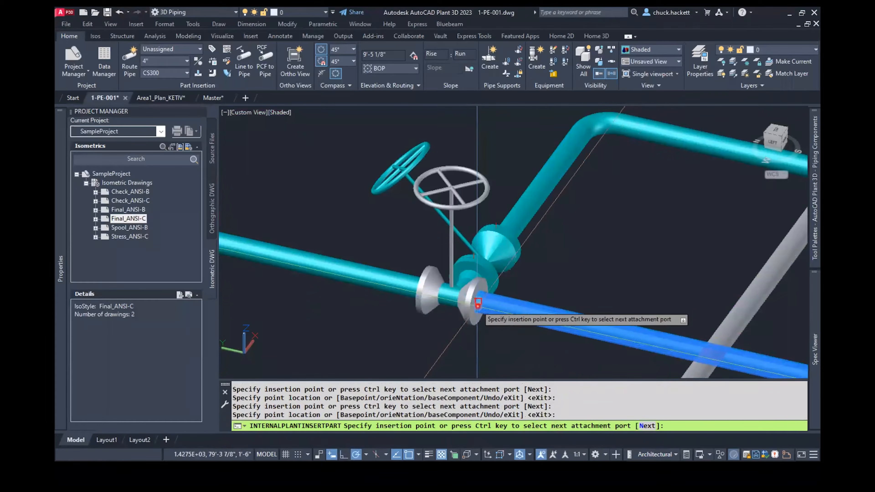
pyautogui.scroll(-5, 478, 302)
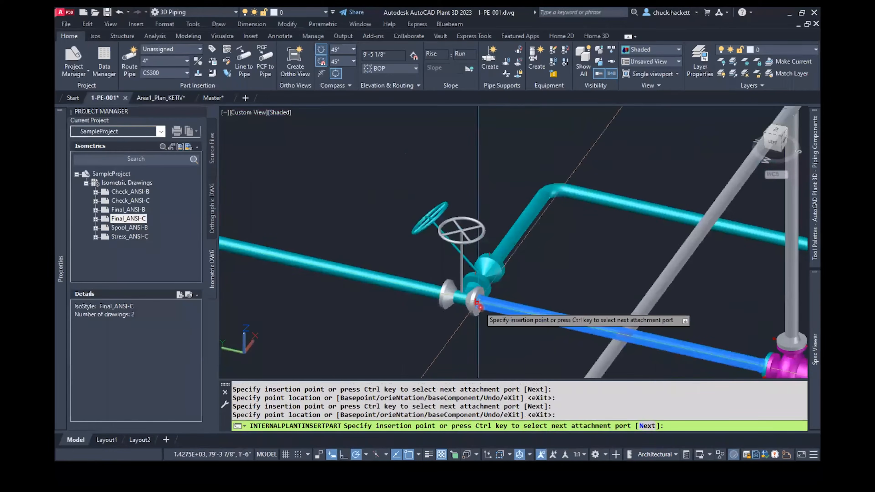
pyautogui.scroll(3, 558, 321)
pyautogui.click(400, 215)
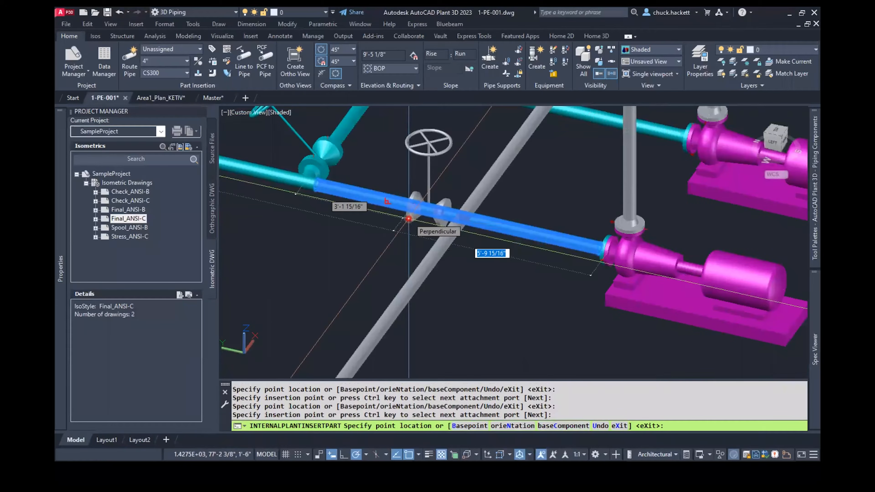
pyautogui.press('ctrl')
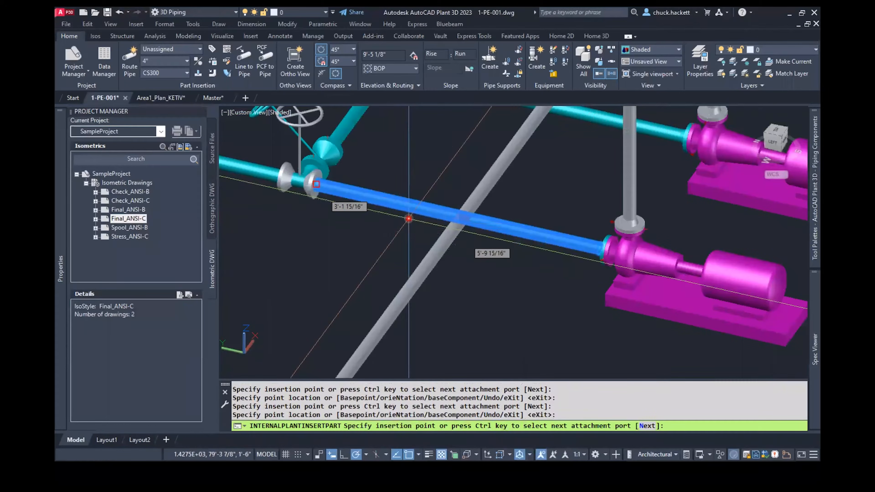
pyautogui.click(419, 217)
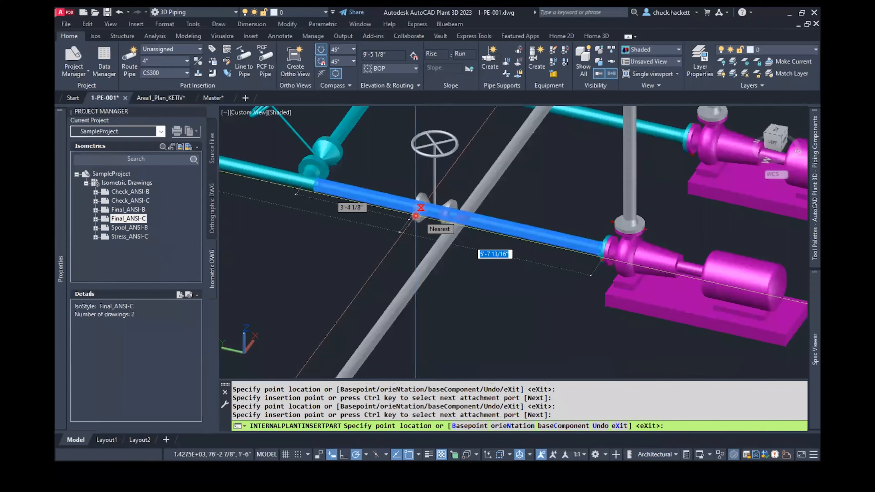
pyautogui.write('48')
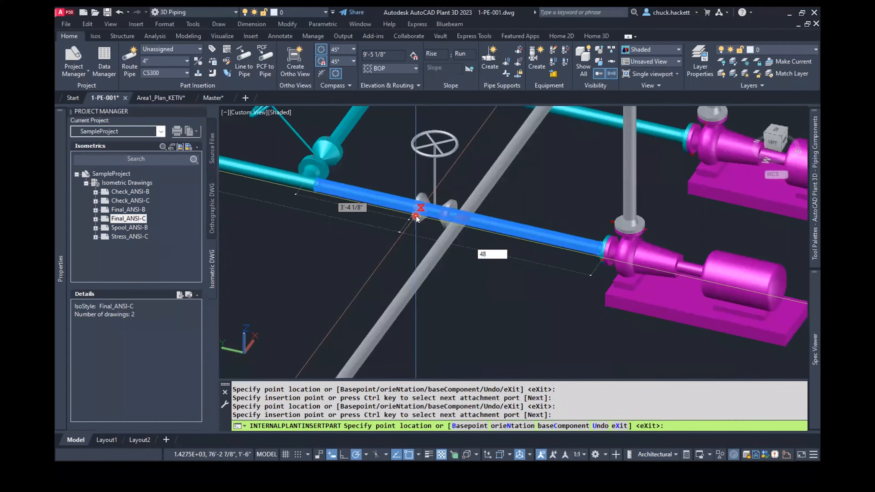
pyautogui.press('Return')
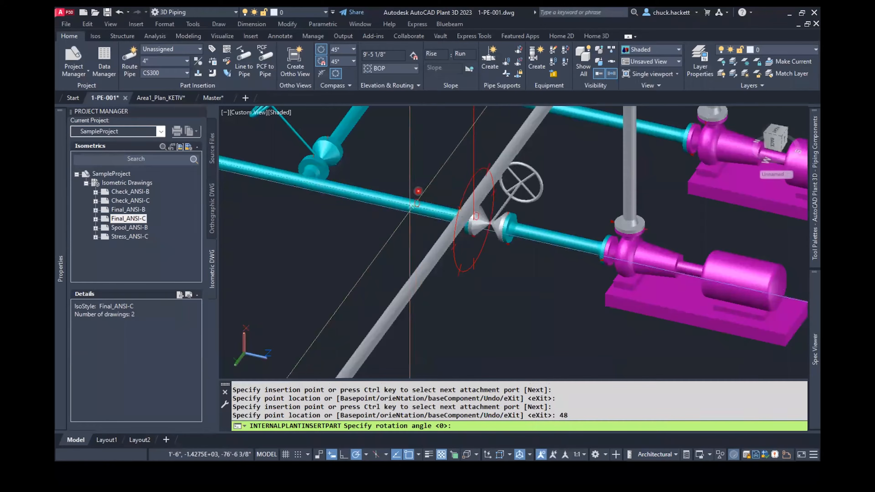
pyautogui.click(428, 169)
pyautogui.keyDown('shift'); pyautogui.moveTo(535, 289); pyautogui.dragTo(516, 270, button='middle'); pyautogui.keyUp('shift')
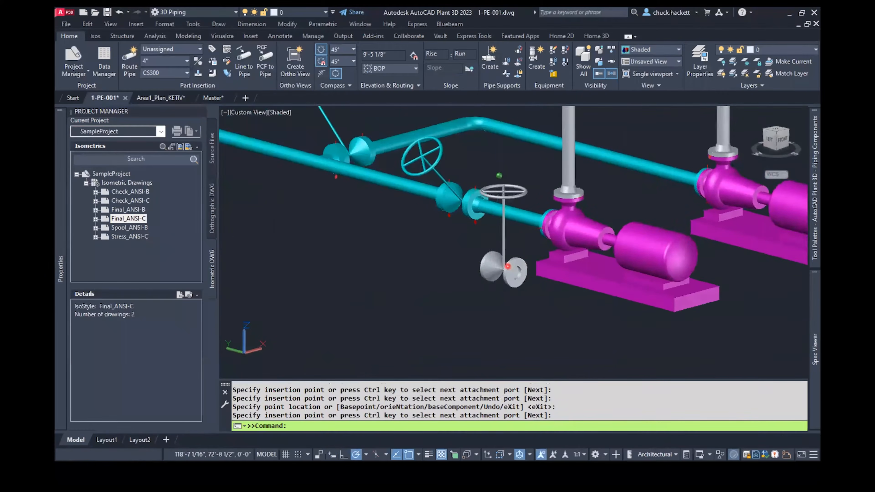
pyautogui.moveTo(386, 210); pyautogui.dragTo(492, 272, button='middle')
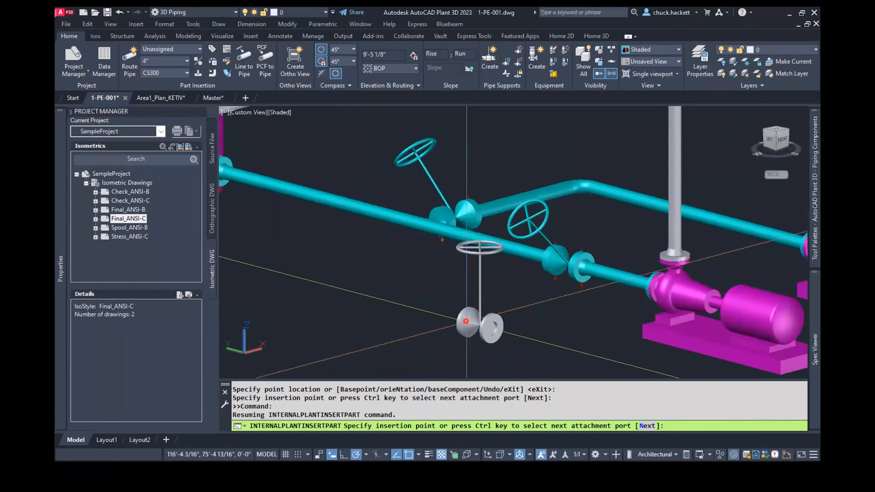
pyautogui.press('Escape')
# - Examine the new gate valve near the first pump, its mating flange and the gasket connection by selecting each in turn
pyautogui.scroll(5, 585, 275)
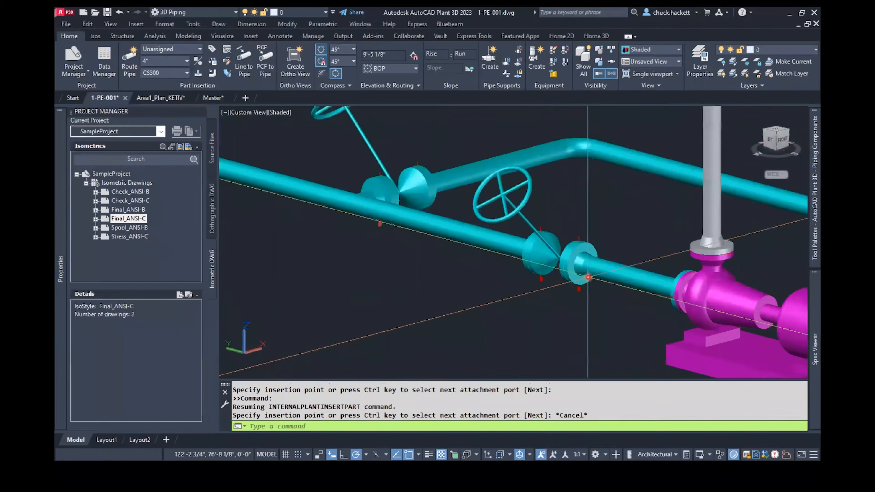
pyautogui.keyDown('shift'); pyautogui.moveTo(600, 268); pyautogui.dragTo(624, 272, button='middle'); pyautogui.keyUp('shift')
pyautogui.click(600, 259)
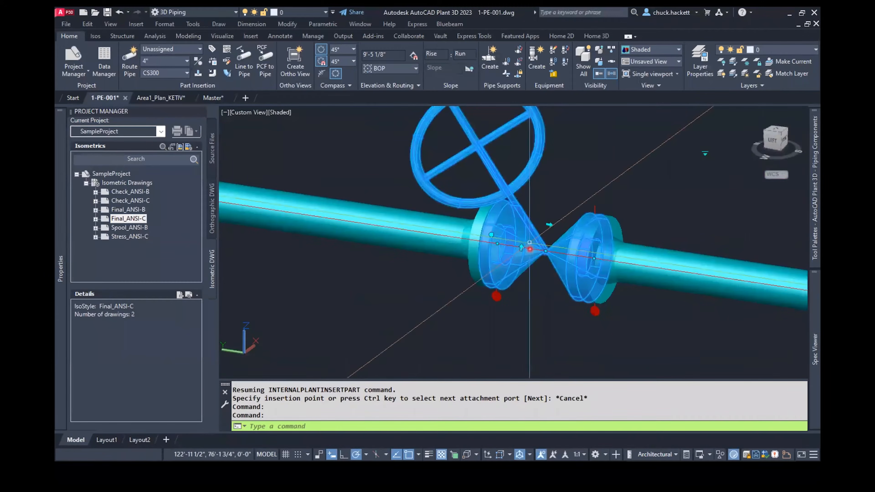
pyautogui.press('Escape')
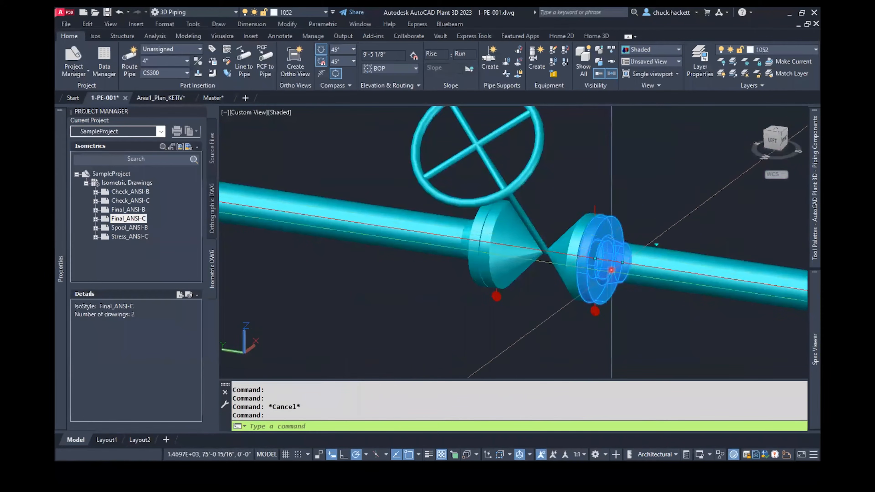
pyautogui.press('Escape')
pyautogui.click(605, 224)
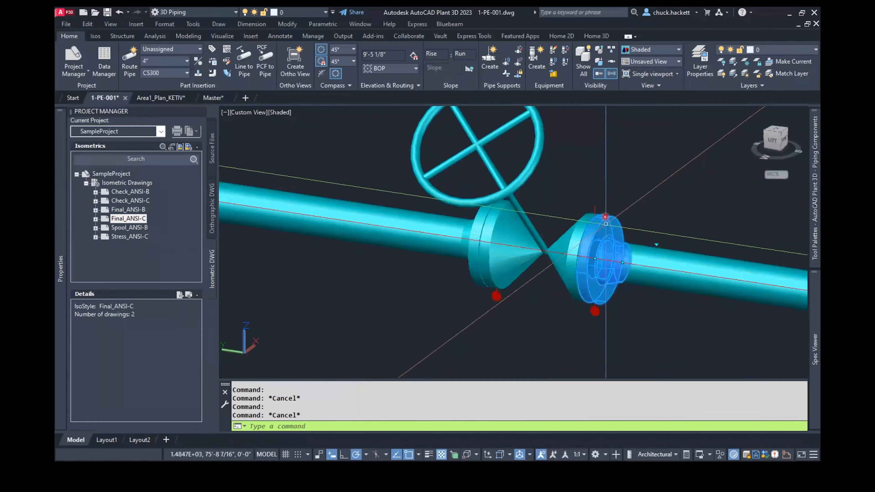
pyautogui.press('Escape')
pyautogui.click(595, 209)
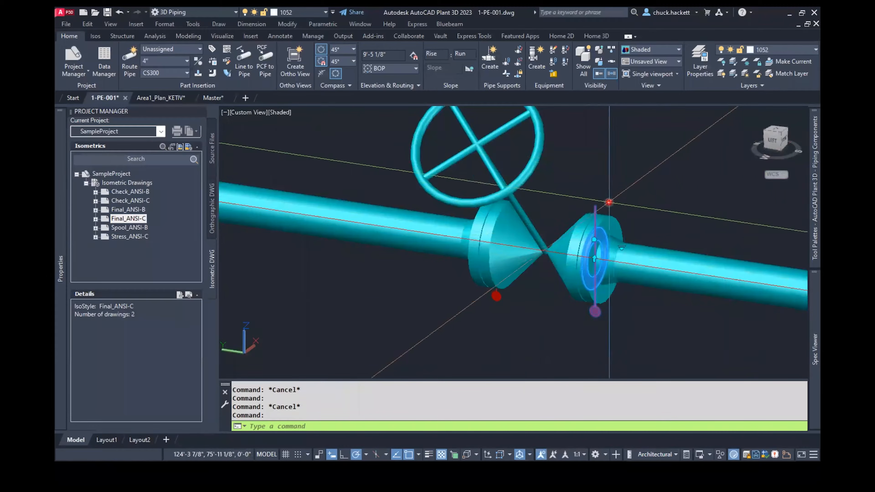
pyautogui.press('Escape')
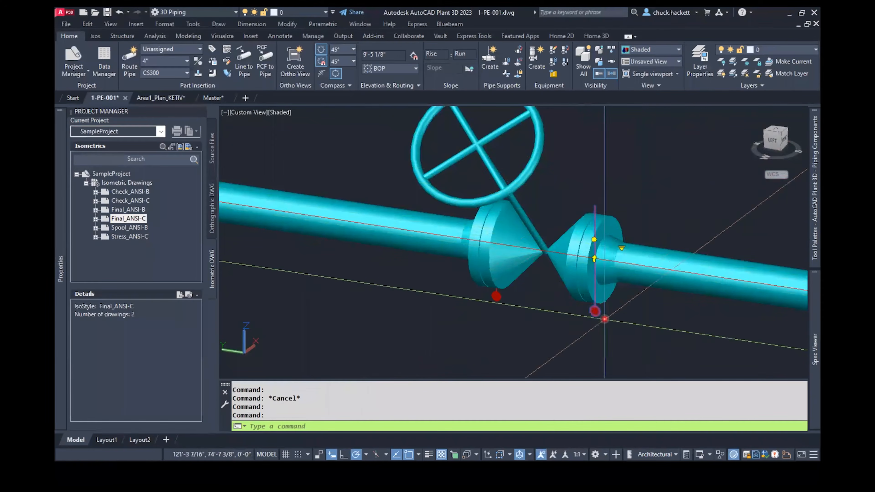
pyautogui.scroll(-4, 522, 243)
pyautogui.press('Escape')
# - Insert a 4" swing check valve from the CS300 spec at the first pump's discharge nozzle with rotation angle 0
pyautogui.moveTo(498, 261); pyautogui.dragTo(627, 267, button='middle')
pyautogui.moveTo(464, 225); pyautogui.dragTo(557, 256, button='middle')
pyautogui.scroll(-5, 519, 242)
pyautogui.scroll(5, 643, 255)
pyautogui.keyDown('shift'); pyautogui.moveTo(668, 263); pyautogui.dragTo(649, 264, button='middle'); pyautogui.keyUp('shift')
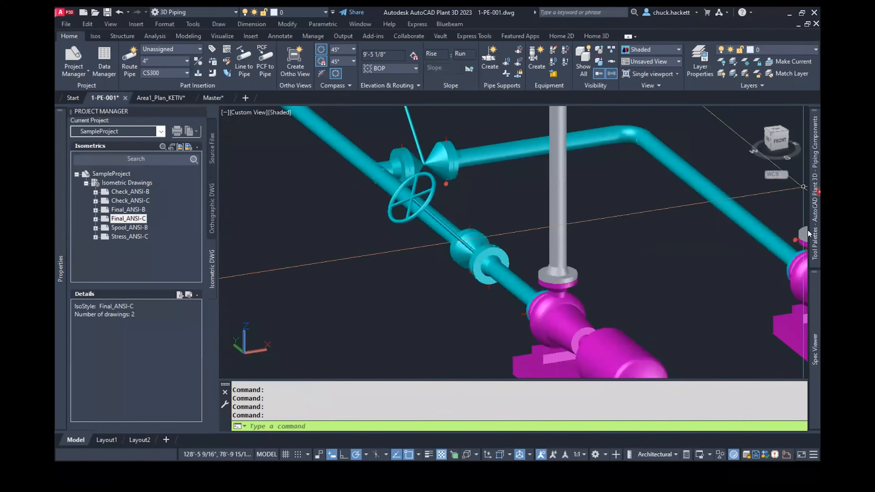
pyautogui.moveTo(808, 352)
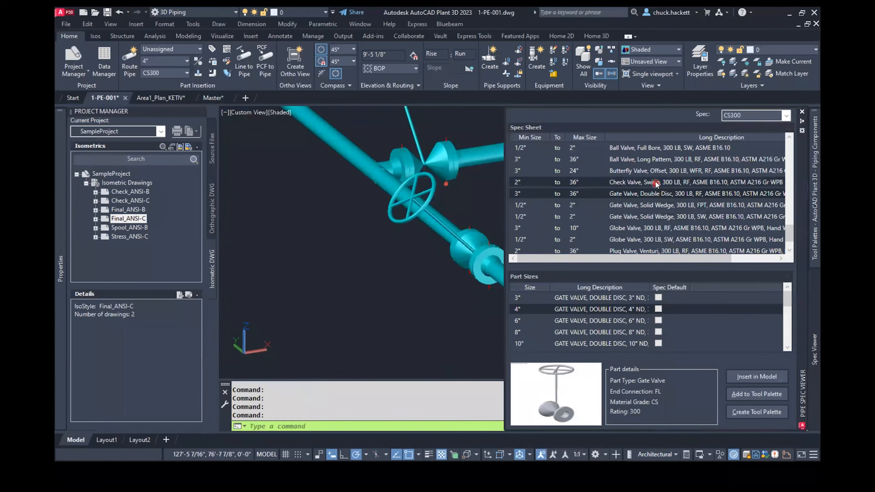
pyautogui.click(656, 182)
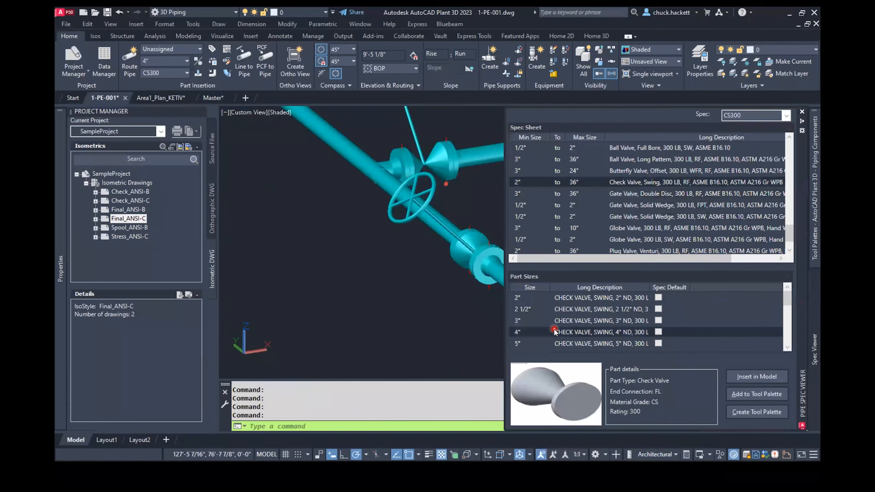
pyautogui.click(768, 379)
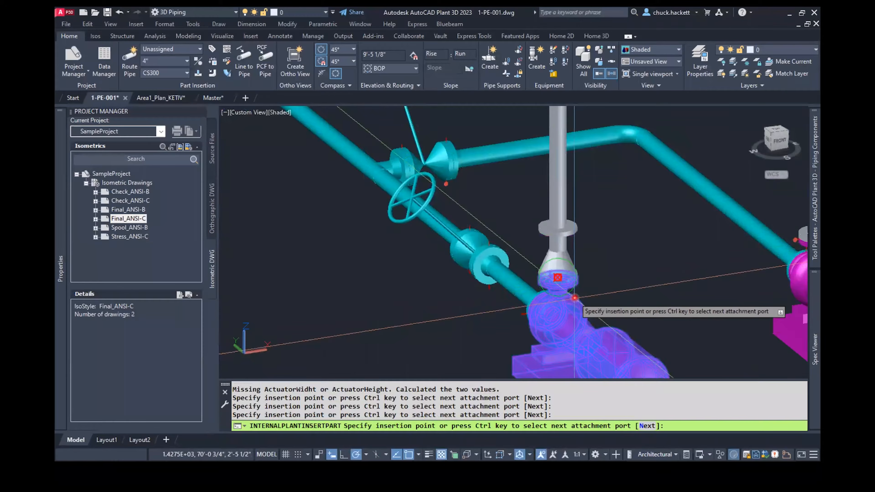
pyautogui.click(574, 297)
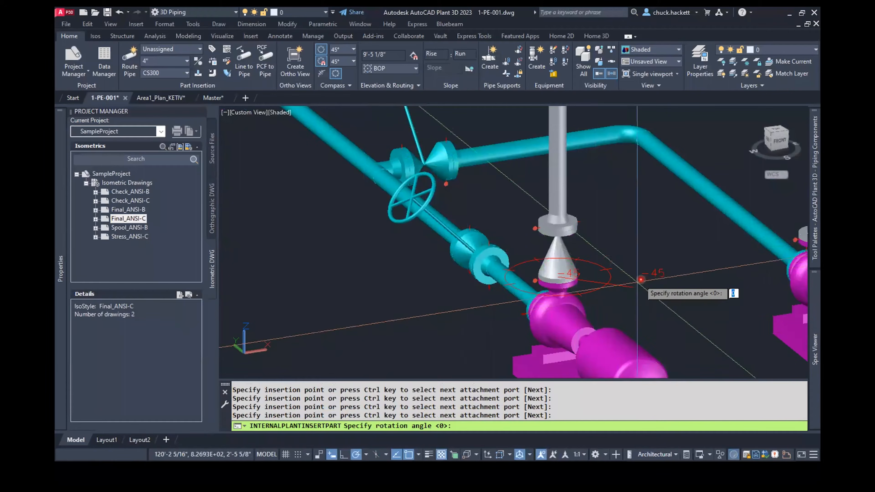
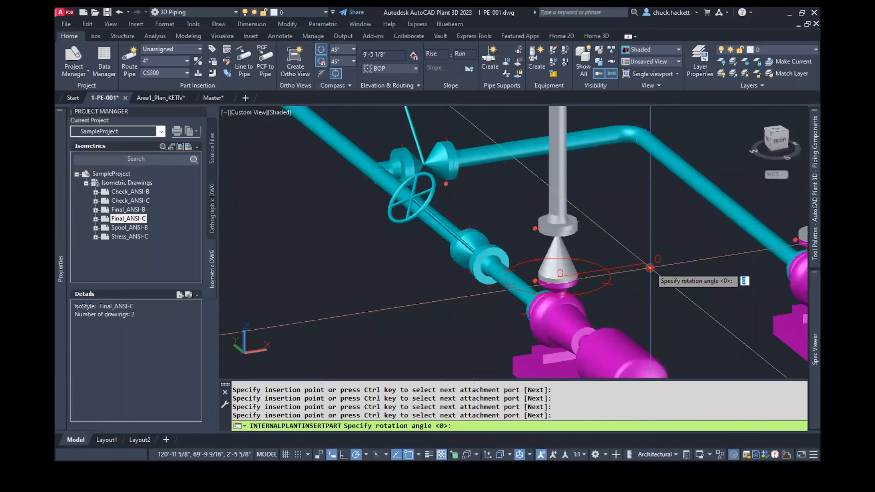
pyautogui.press('Return')
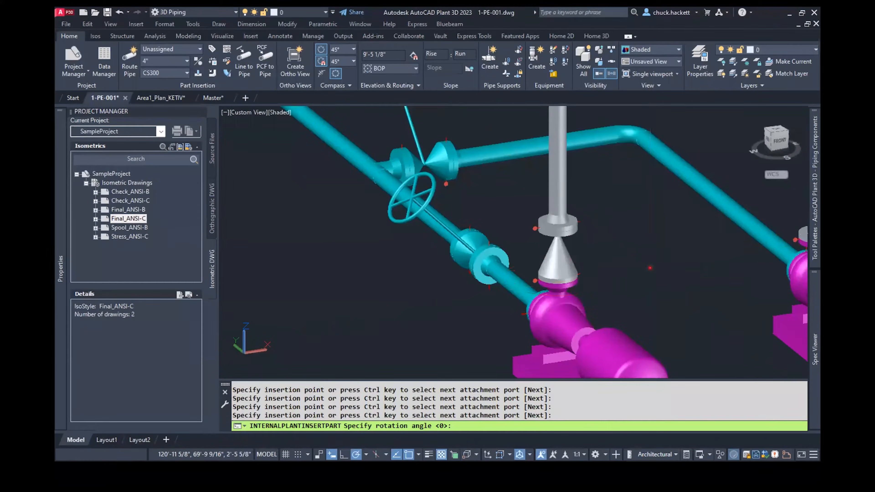
# - Try inserting the swing check valve in reversed orientation partway up the second pump's vertical discharge pipe, with the default rotation
pyautogui.moveTo(684, 254); pyautogui.dragTo(506, 292, button='middle')
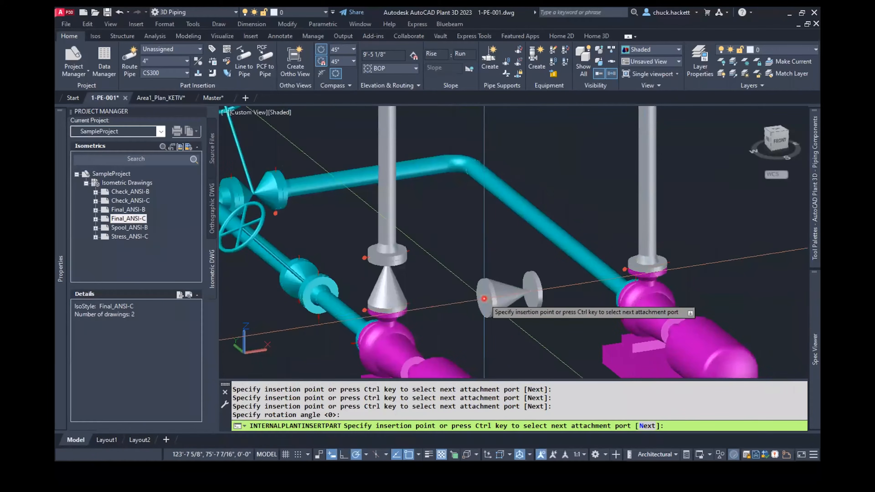
pyautogui.click(646, 195)
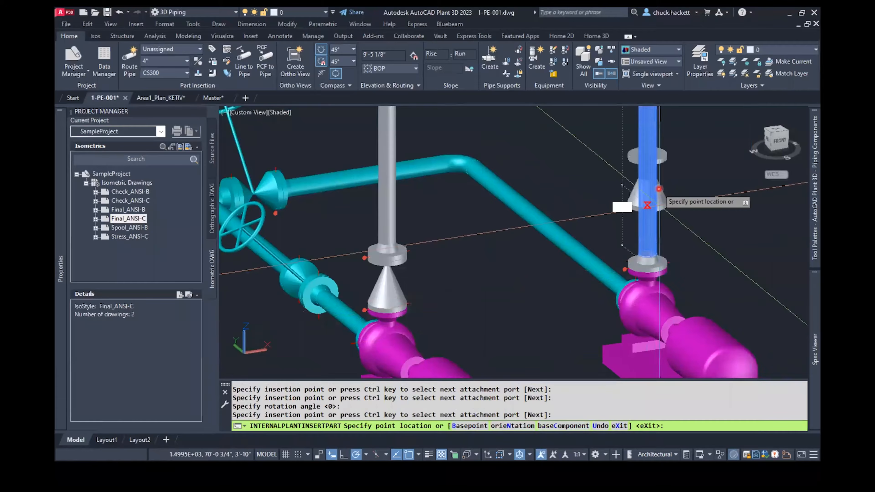
pyautogui.moveTo(647, 191); pyautogui.dragTo(601, 245, button='middle')
pyautogui.write('N')
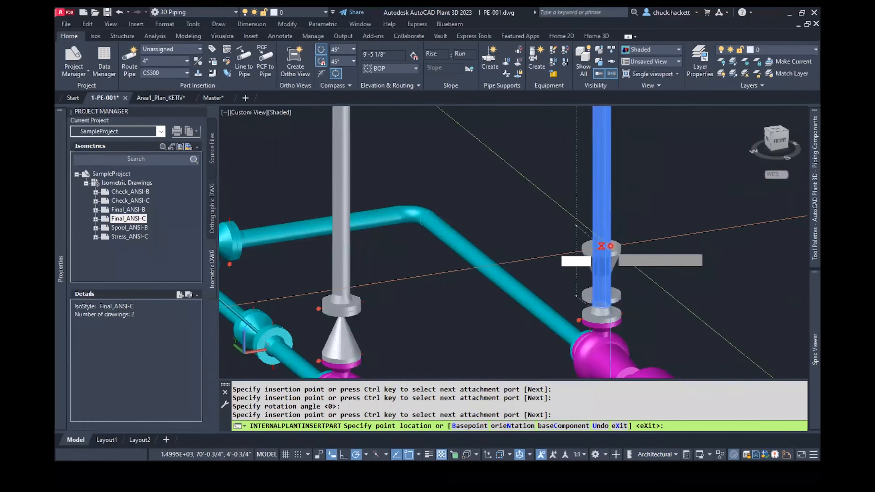
pyautogui.press('Return')
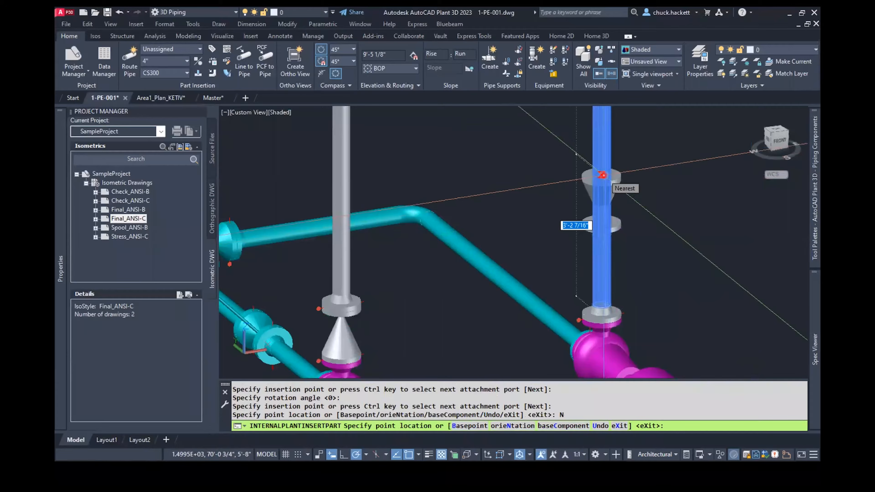
pyautogui.click(602, 175)
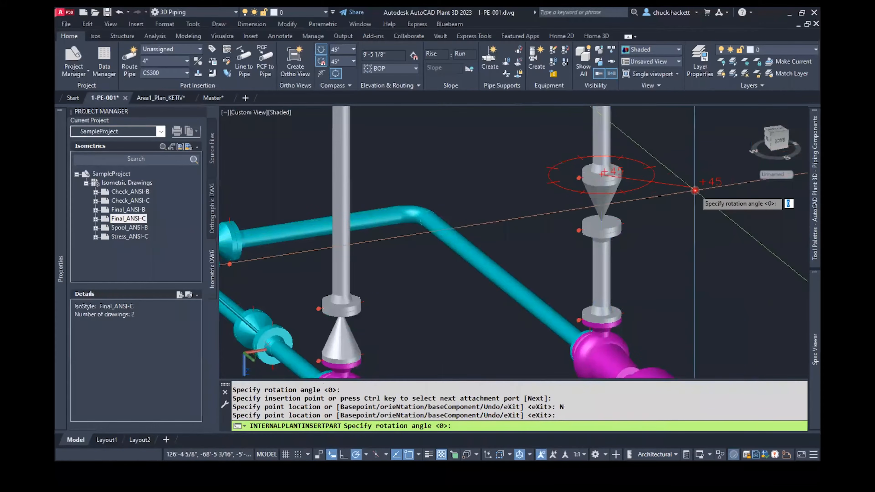
pyautogui.press('Return')
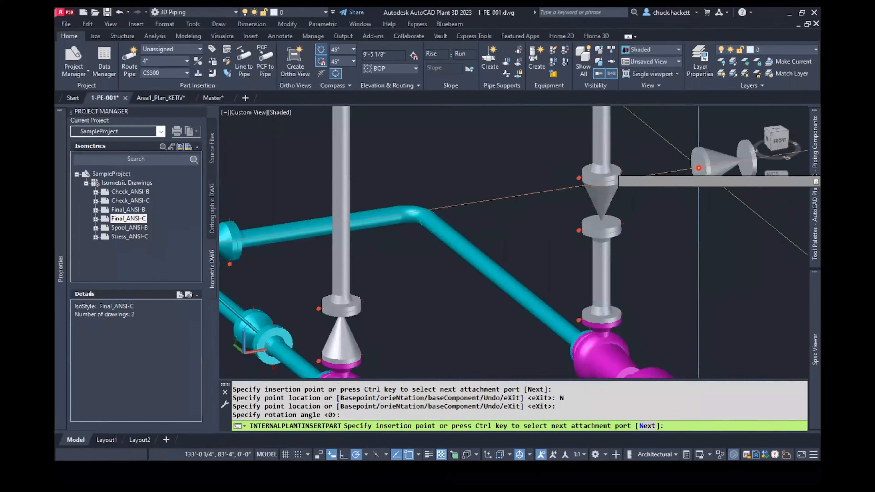
pyautogui.press('Return')
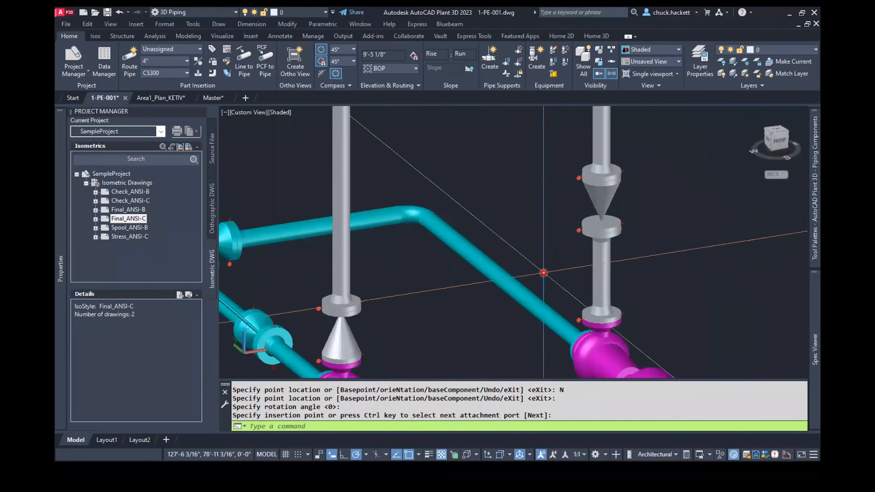
# - Erase the reversed check valve from the second pump's vertical discharge pipe
pyautogui.click(601, 193)
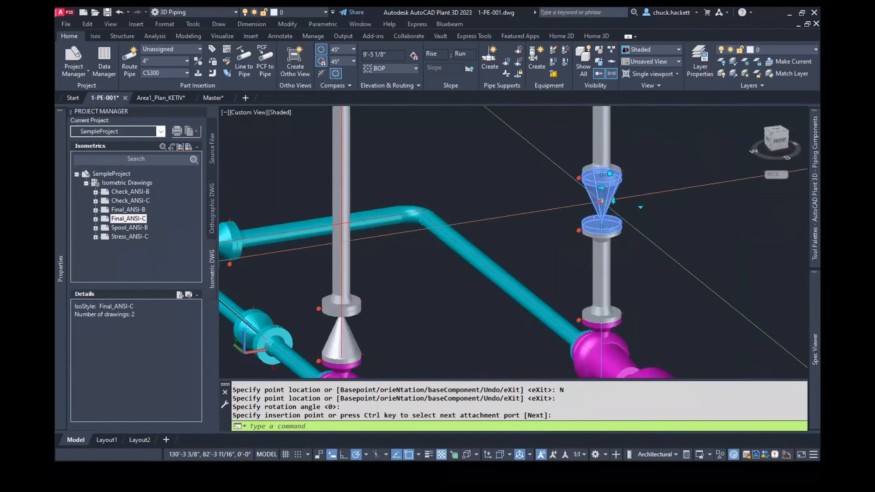
pyautogui.write('E')
pyautogui.press('Return')
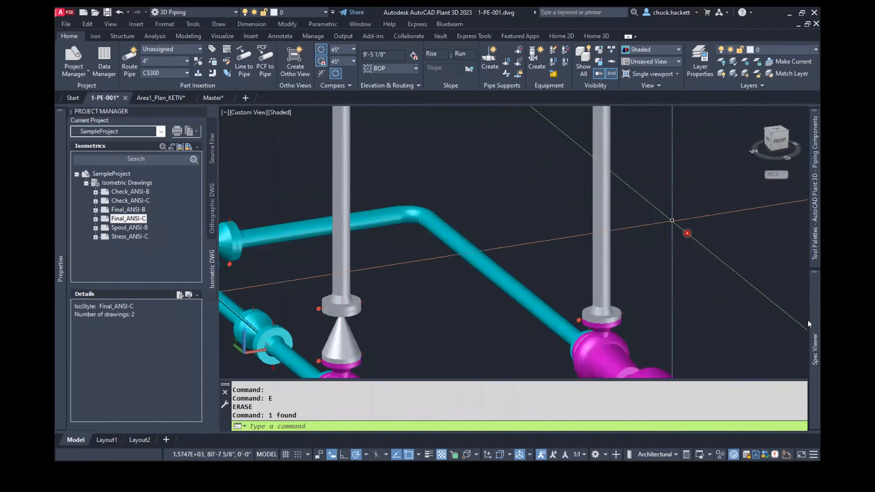
# - Insert a 4" swing check valve from the CS300 spec at the second pump's discharge nozzle with rotation angle 0
pyautogui.moveTo(811, 323)
pyautogui.click(745, 377)
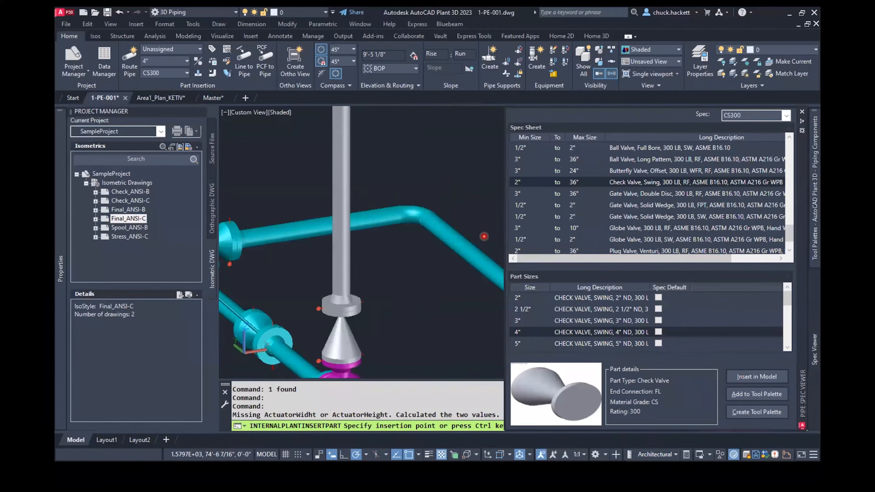
pyautogui.click(603, 323)
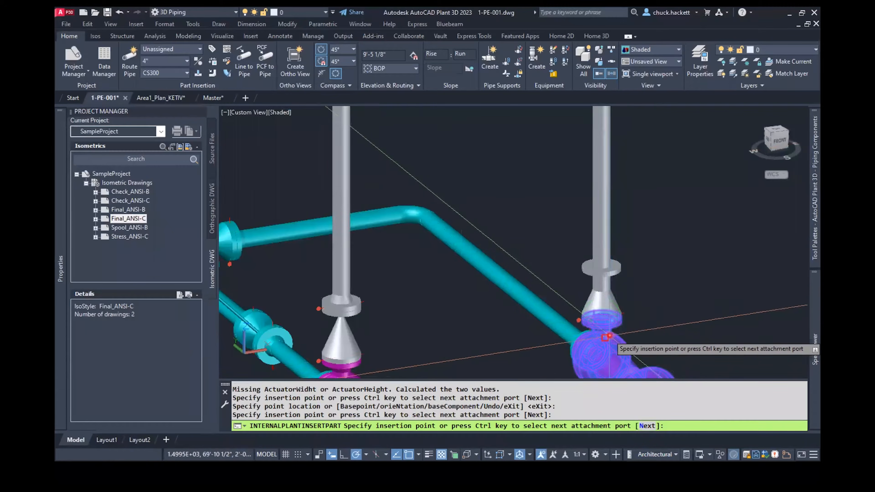
pyautogui.scroll(4, 619, 329)
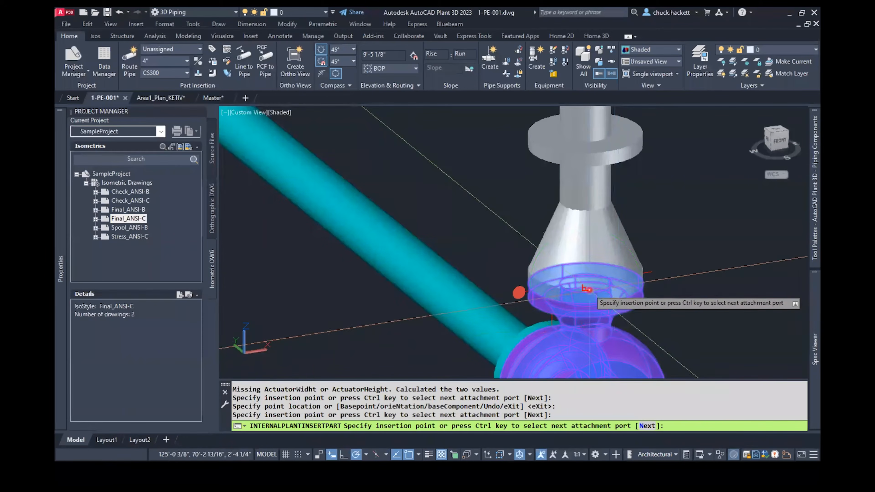
pyautogui.click(585, 283)
pyautogui.scroll(-4, 607, 290)
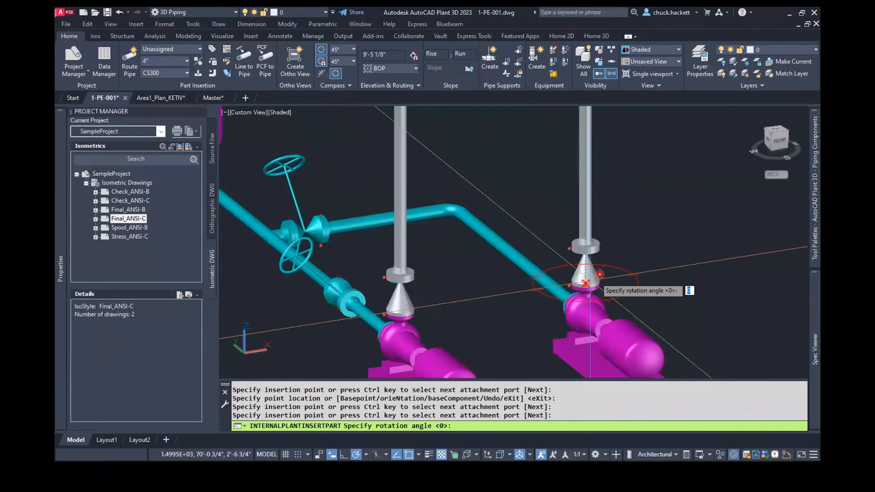
pyautogui.press('Return')
pyautogui.press('Return')
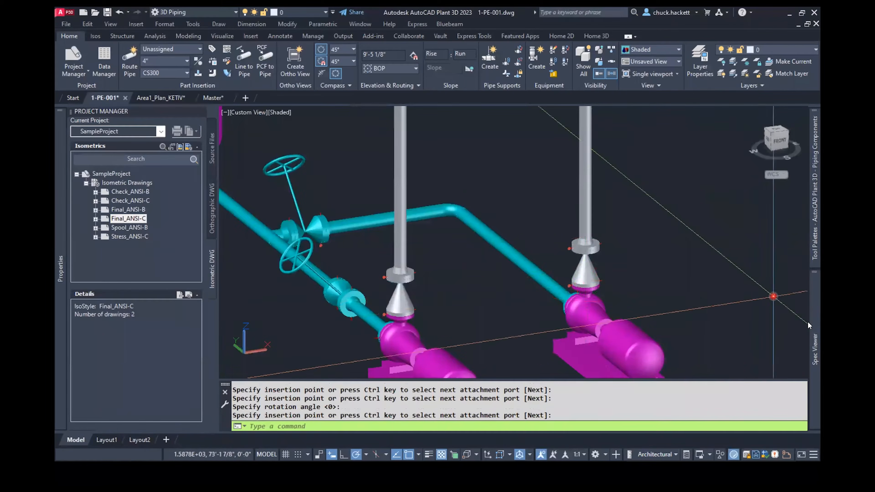
# - Insert a 4" double disc gate valve from the CS300 spec above the first pump's check valve, with its handwheel facing away from the second pump
pyautogui.moveTo(808, 324)
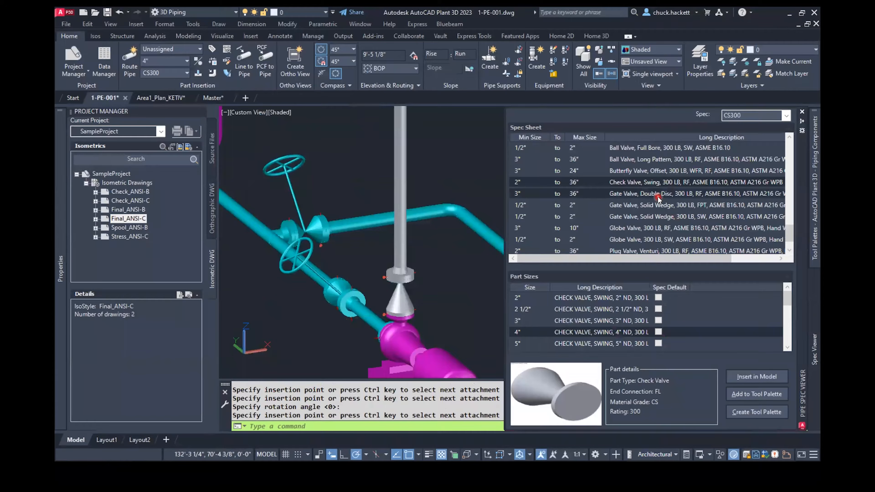
pyautogui.click(658, 197)
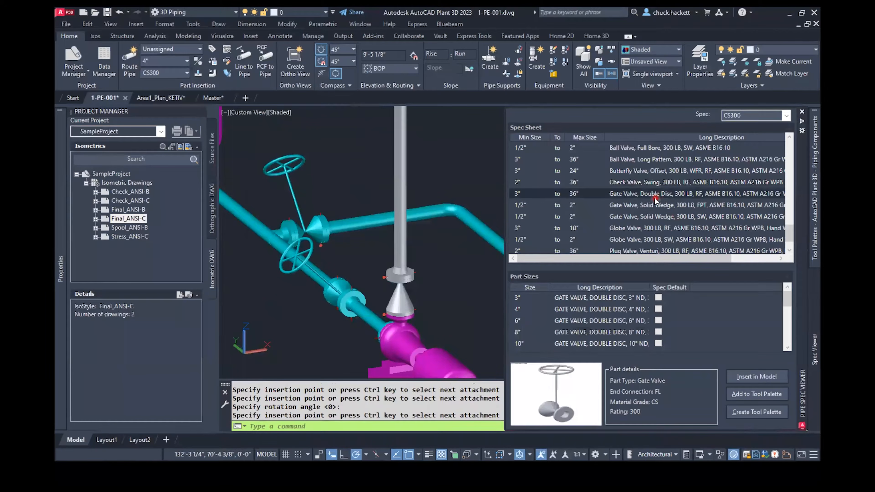
pyautogui.click(612, 310)
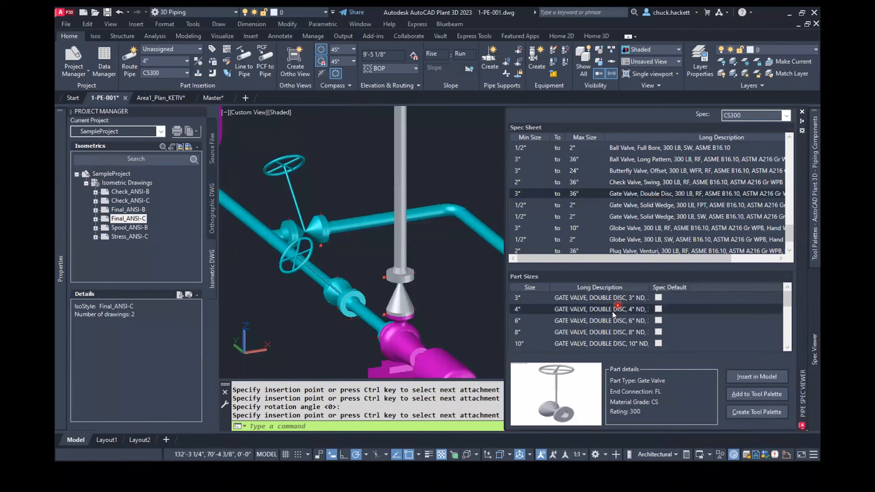
pyautogui.click(755, 383)
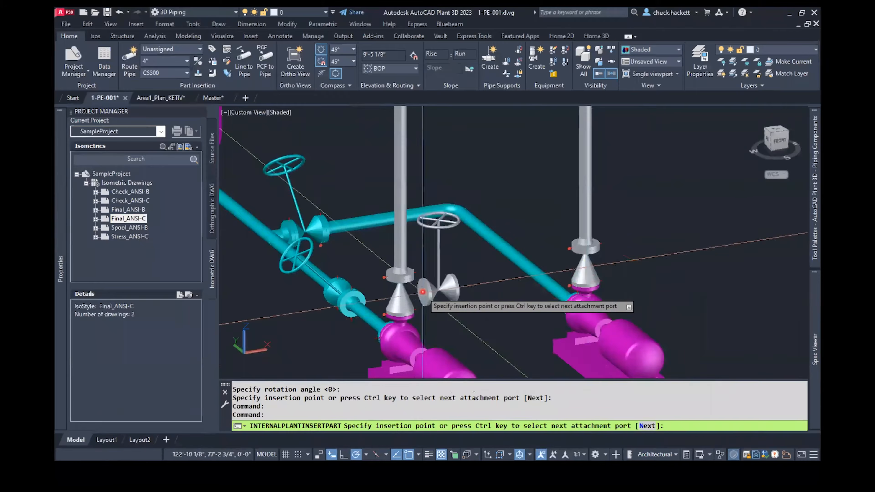
pyautogui.scroll(5, 410, 293)
pyautogui.press('ctrl')
pyautogui.press('ctrl')
pyautogui.press('ctrl')
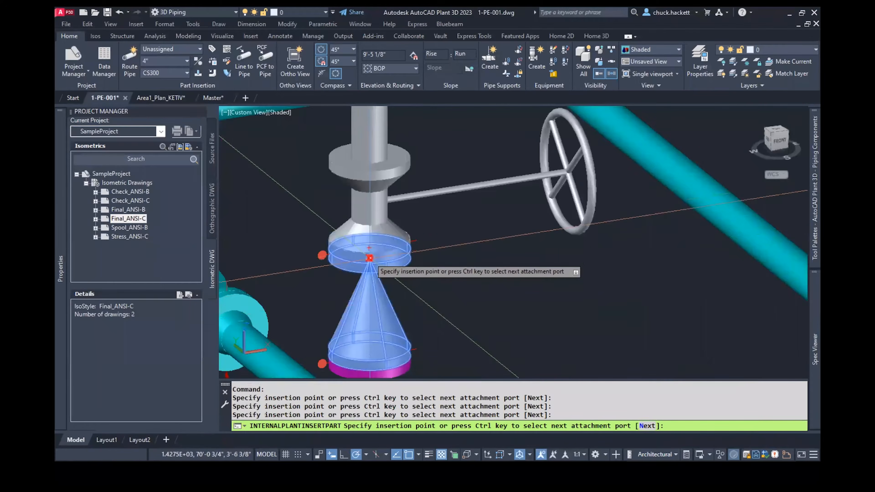
pyautogui.click(370, 255)
pyautogui.scroll(-5, 374, 249)
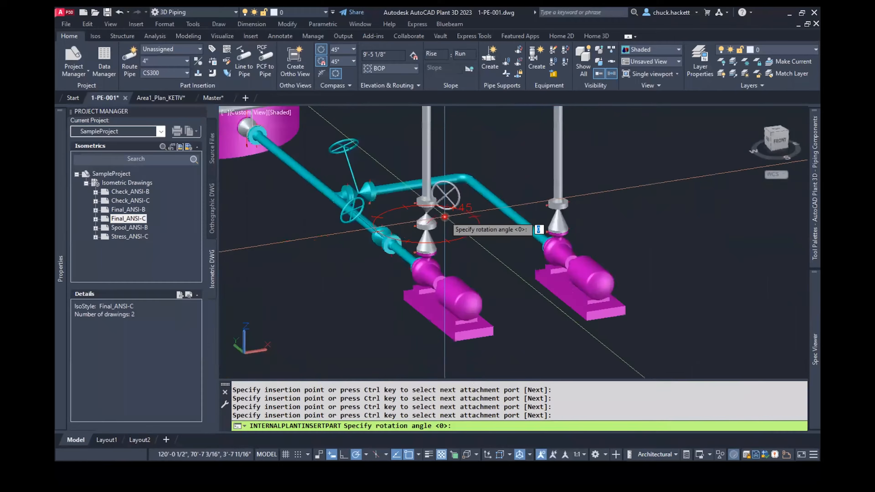
pyautogui.click(287, 265)
# - Insert another 4" double disc gate valve in the second pump's vertical discharge pipe just above the check valve, with rotation angle 0
pyautogui.click(558, 205)
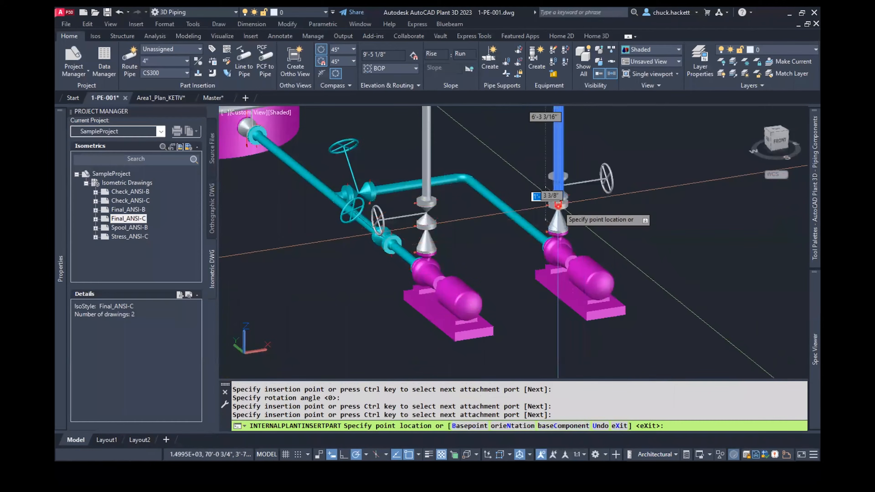
pyautogui.press('Return')
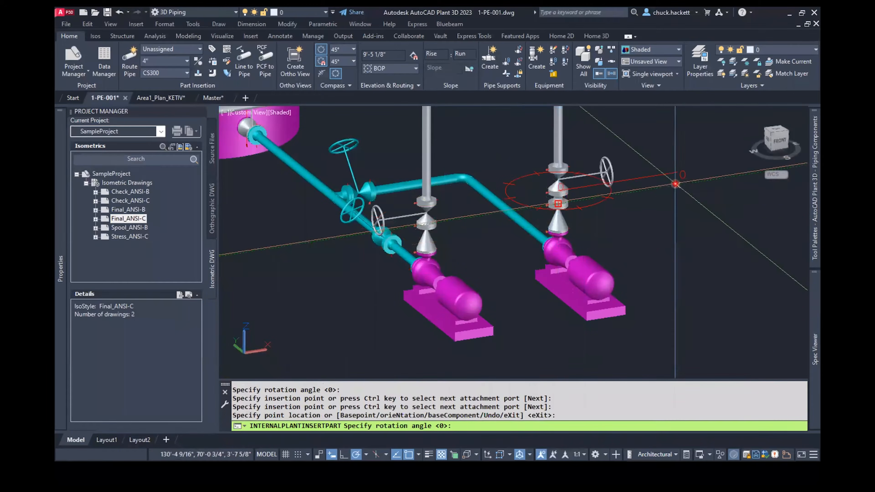
pyautogui.press('Return')
pyautogui.scroll(4, 596, 181)
pyautogui.press('Escape')
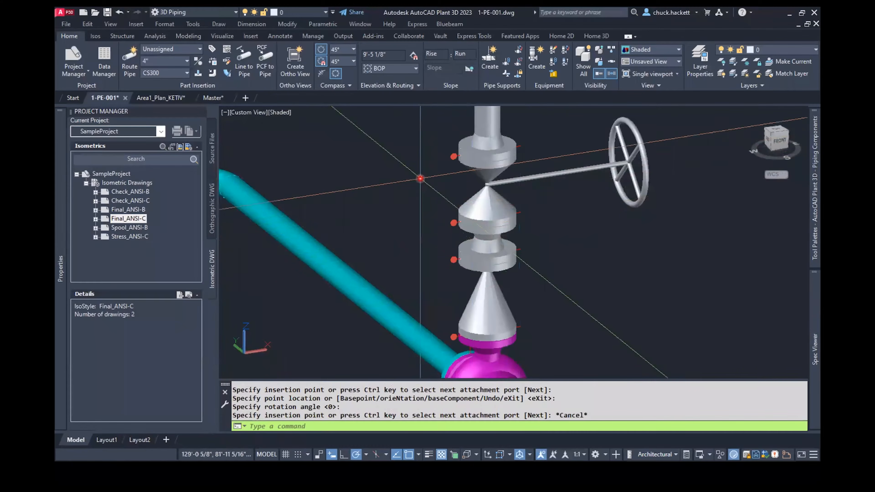
# - Erase the short pipe piece and its flanges between the check valve and gate valve above the second pump
pyautogui.click(417, 189)
pyautogui.click(634, 297)
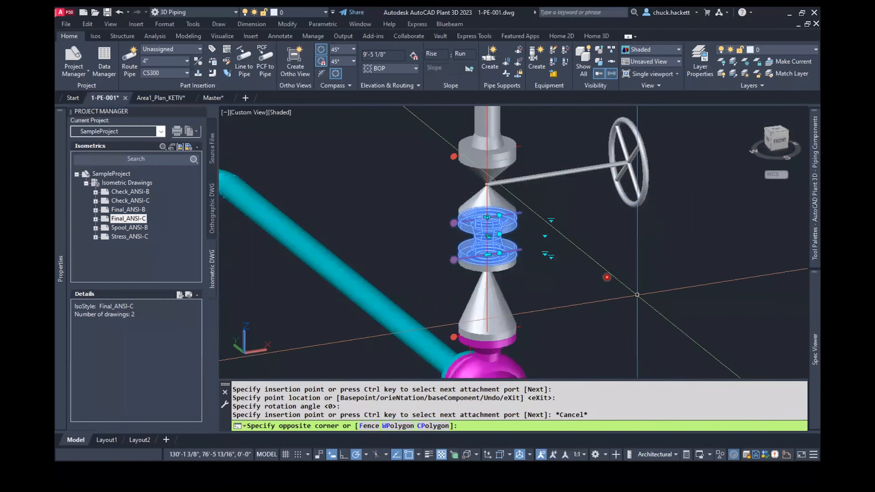
pyautogui.write('e')
pyautogui.press('Return')
# - Move the second pump's gate valve down onto the check valve's upper flange and save the drawing
pyautogui.click(487, 219)
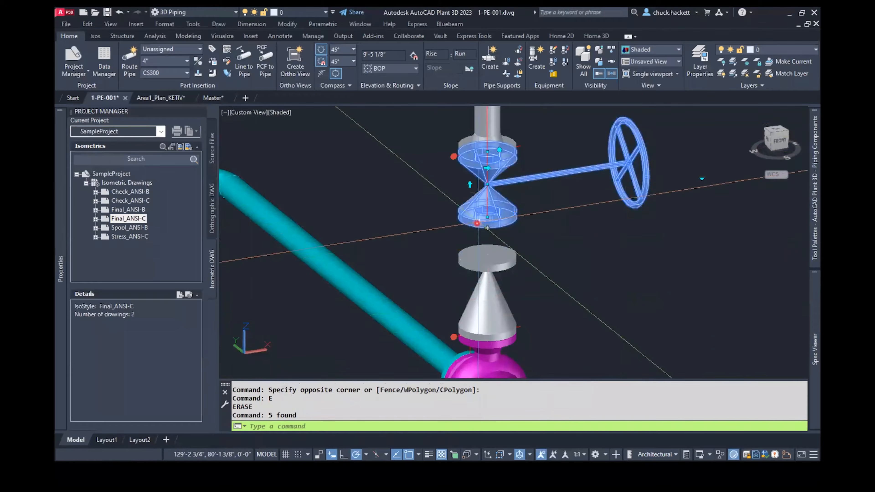
pyautogui.click(487, 219)
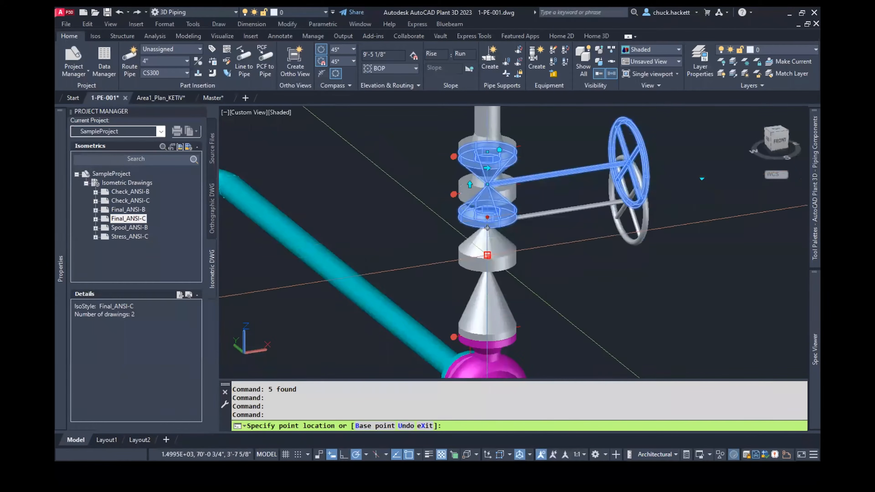
pyautogui.click(536, 255)
pyautogui.press('Escape')
pyautogui.scroll(-5, 537, 254)
pyautogui.write('QSAVE')
pyautogui.press('Return')
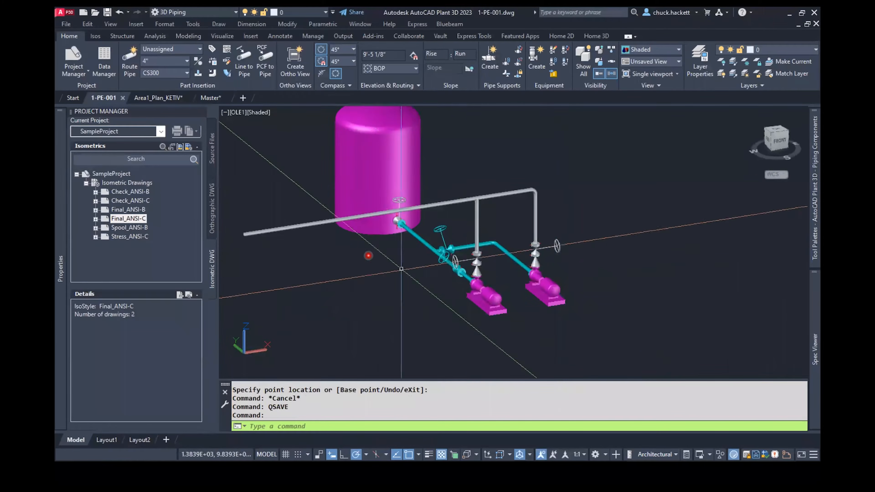
# - Shorten the horizontal discharge header by pulling its free end back about 6'-7 5/8" toward the pumps
pyautogui.click(328, 224)
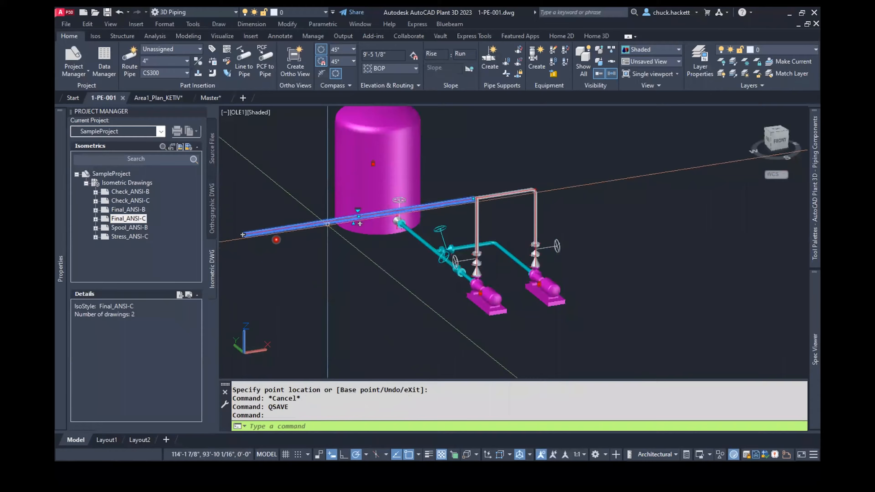
pyautogui.scroll(5, 241, 236)
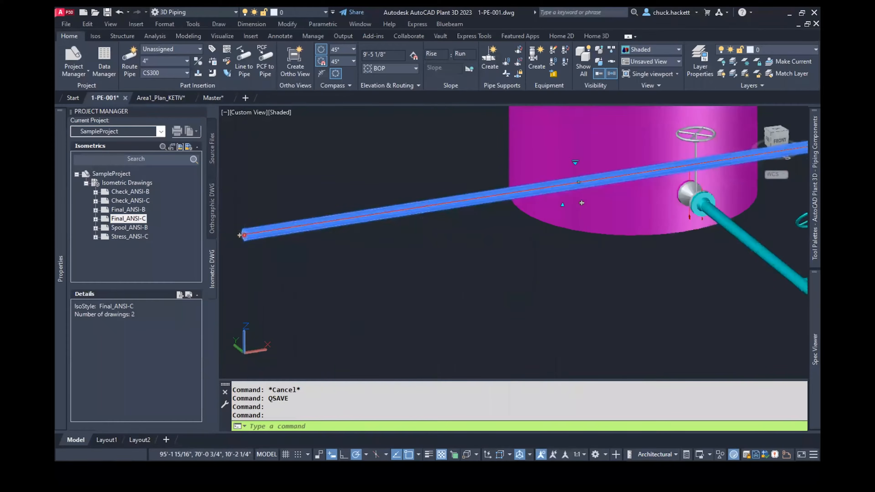
pyautogui.click(243, 235)
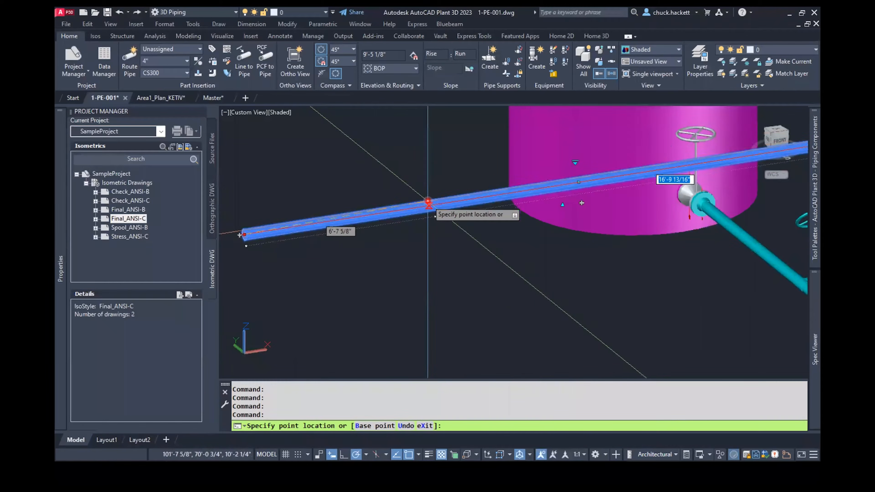
pyautogui.click(428, 203)
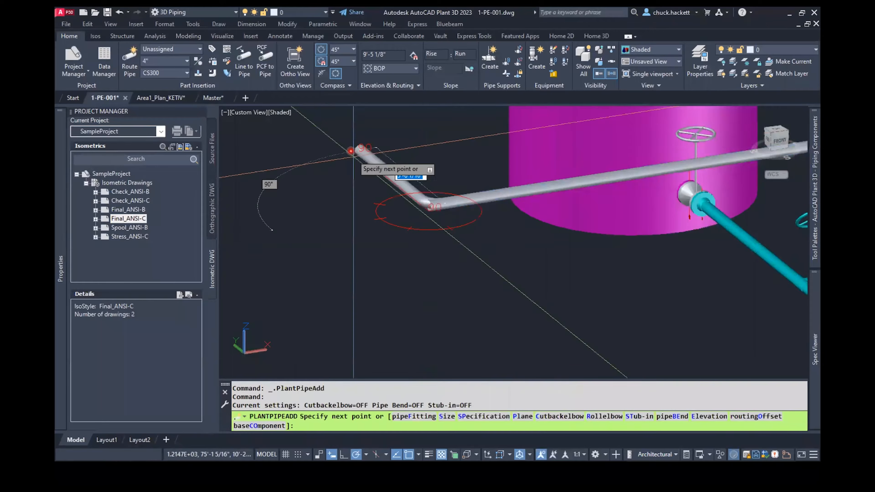
# - Route the header onward from its free end with two horizontal 90° bends, and save the drawing
pyautogui.click(337, 132)
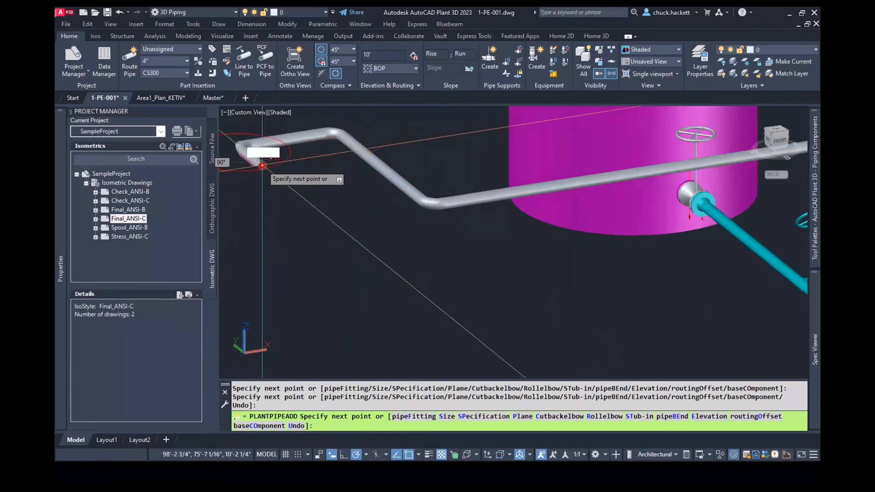
pyautogui.press('Escape')
pyautogui.press('Escape')
pyautogui.scroll(-5, 365, 197)
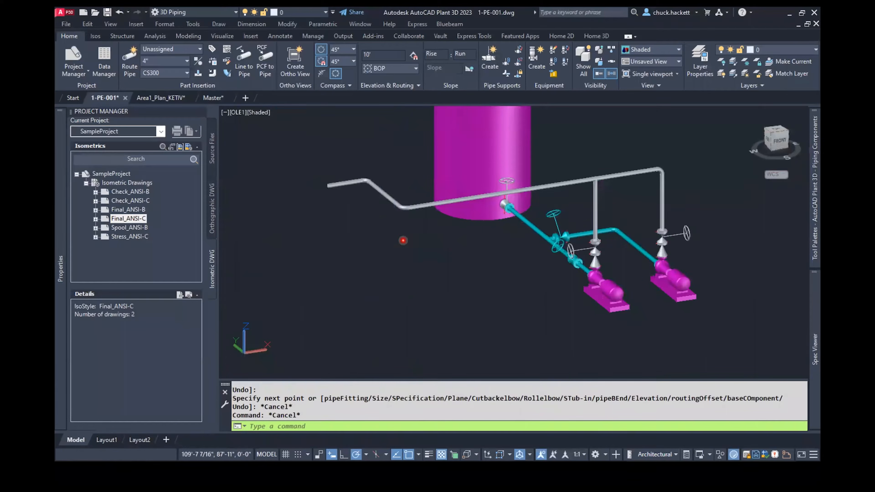
pyautogui.hotkey('ctrl', 's')
# - Switch to the Master drawing and bring the tank and pump area into view
pyautogui.click(214, 100)
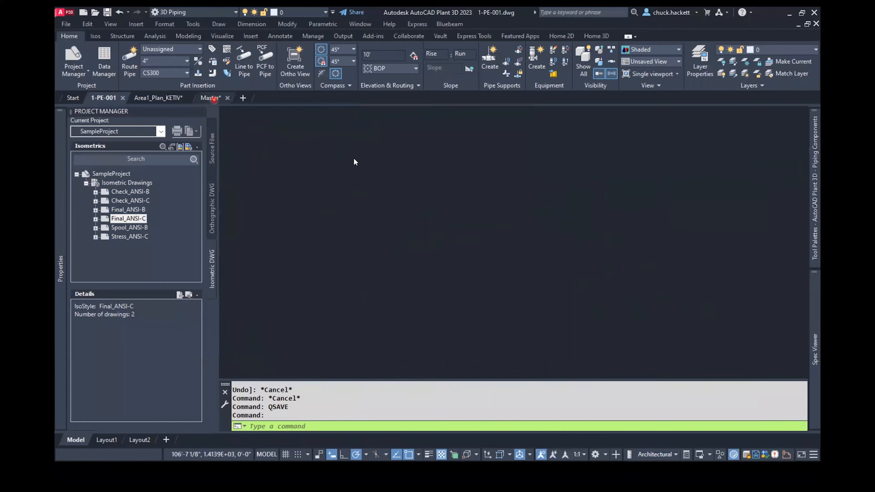
pyautogui.moveTo(462, 226); pyautogui.dragTo(479, 217, button='middle')
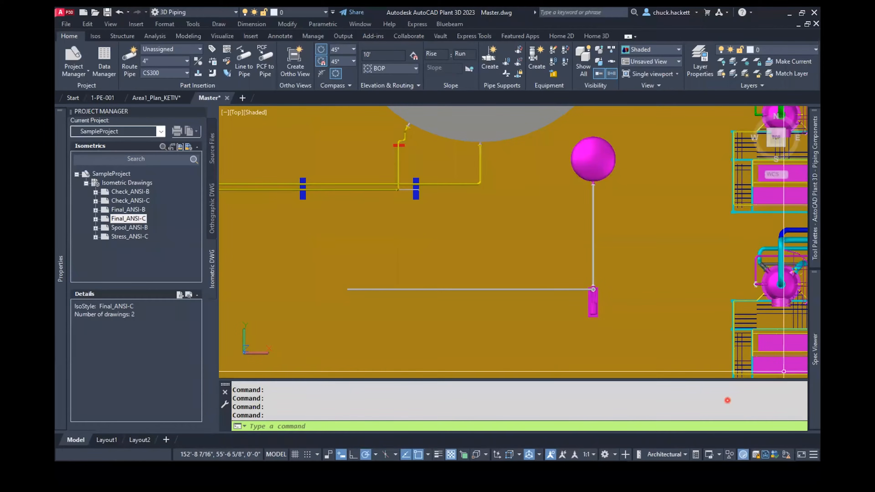
pyautogui.write('X')
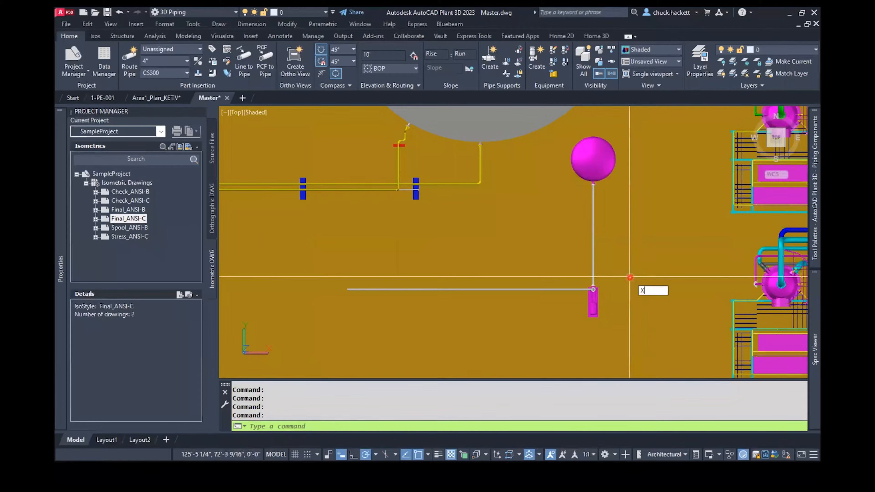
pyautogui.write('RR')
pyautogui.press('Return')
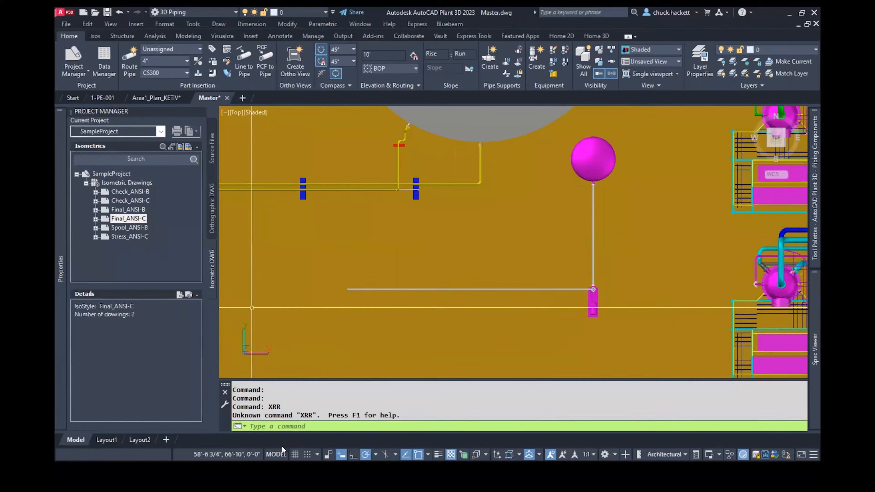
pyautogui.hotkey('ctrl', '1')
# - List the Master drawing's external references with XREF and reload the 1-PE-001 reference
pyautogui.write('XREF')
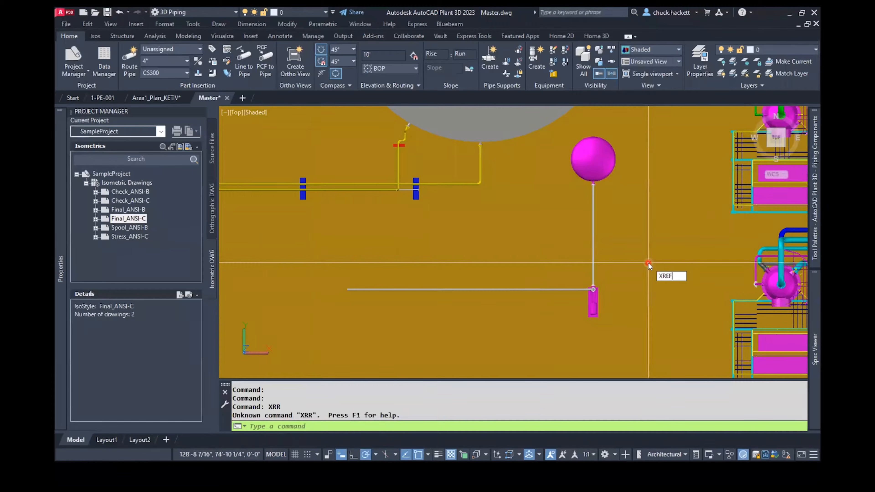
pyautogui.press('Return')
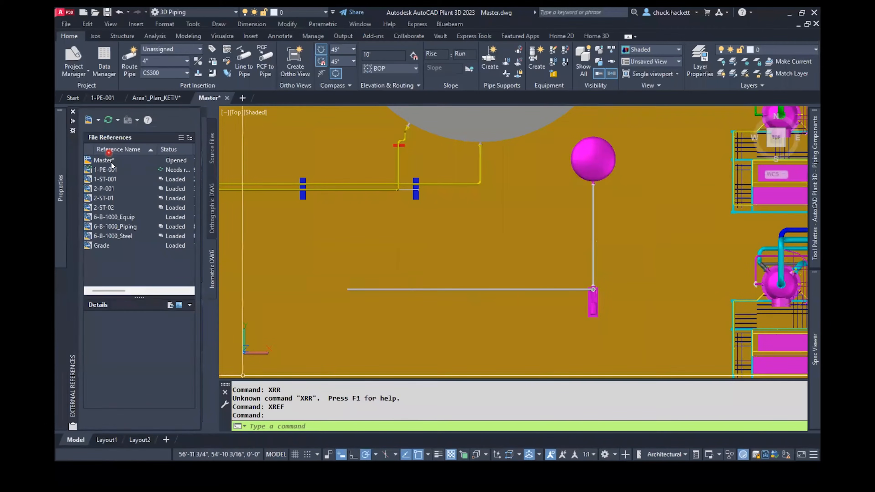
pyautogui.click(104, 170)
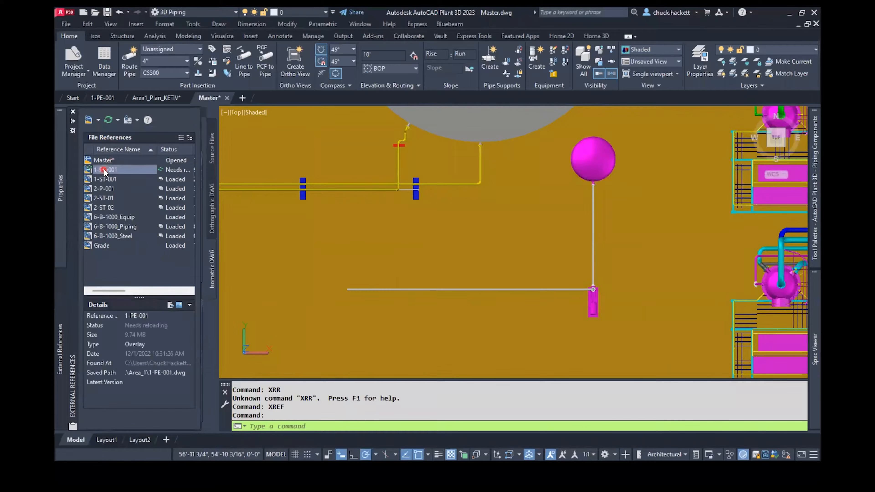
pyautogui.rightClick(105, 171)
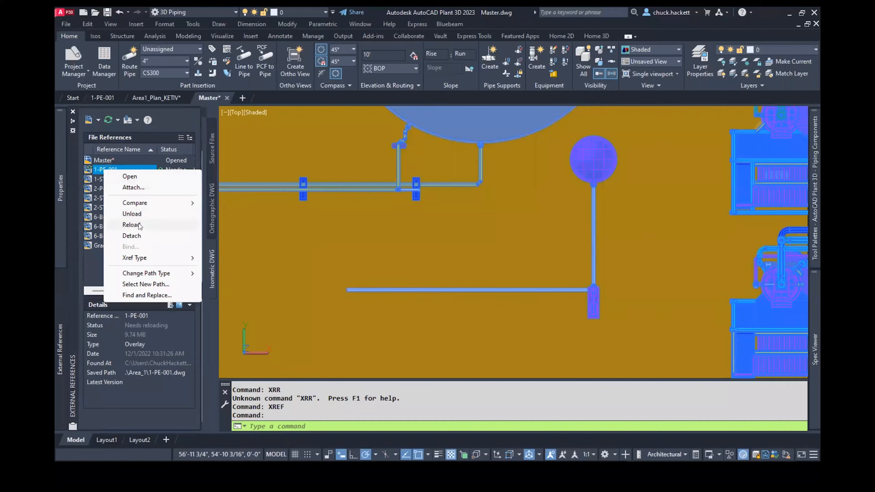
pyautogui.click(132, 225)
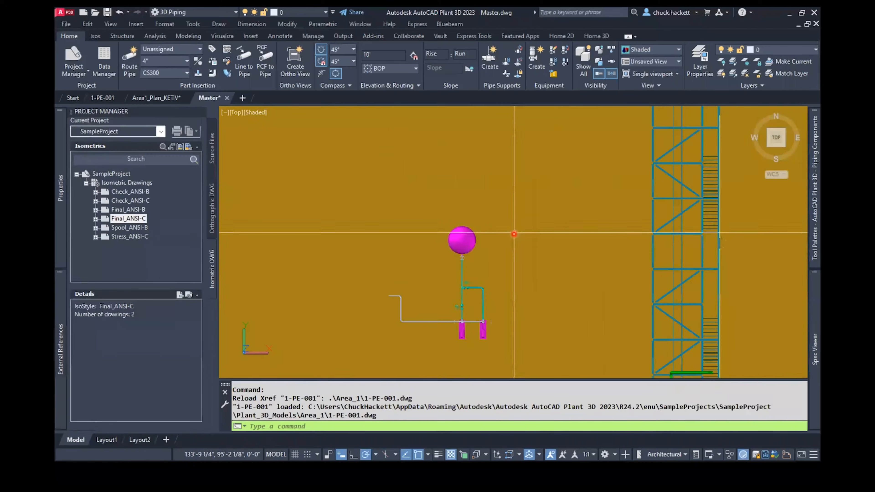
pyautogui.moveTo(524, 254); pyautogui.dragTo(627, 211)
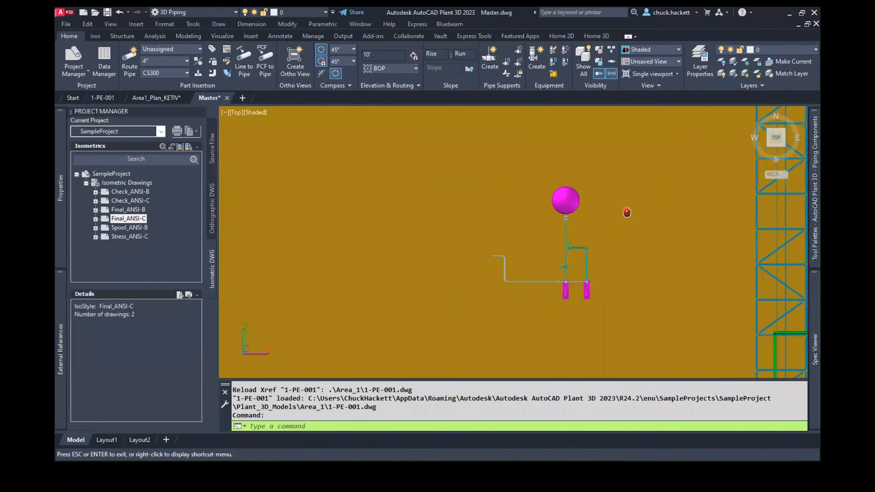
pyautogui.press('Escape')
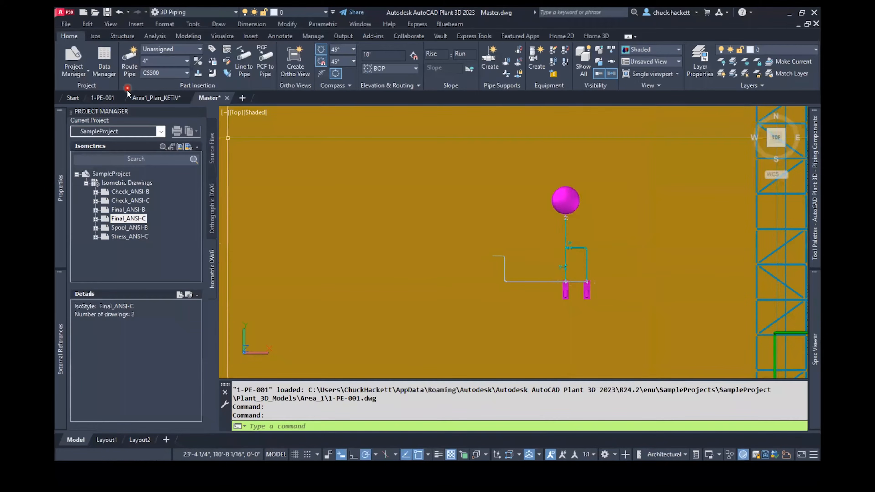
# - Switch to the 1-PE-001 drawing and show all hidden objects around the tank and pumps
pyautogui.click(111, 98)
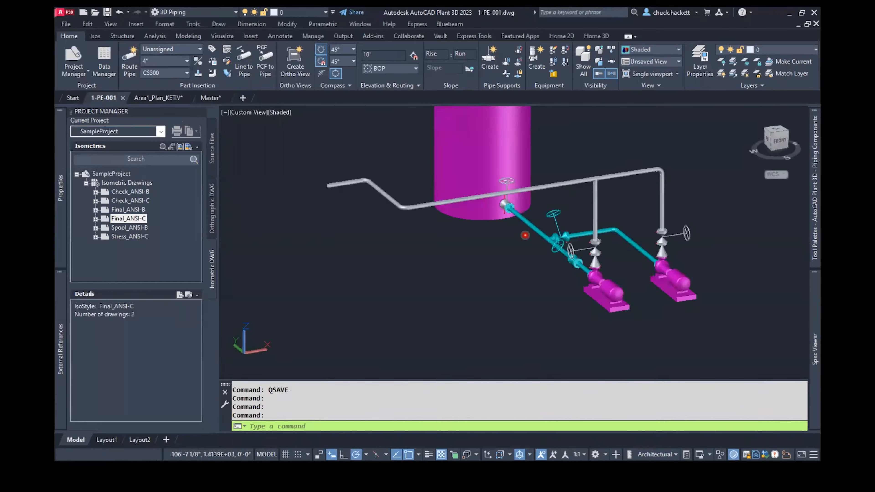
pyautogui.scroll(-2, 525, 235)
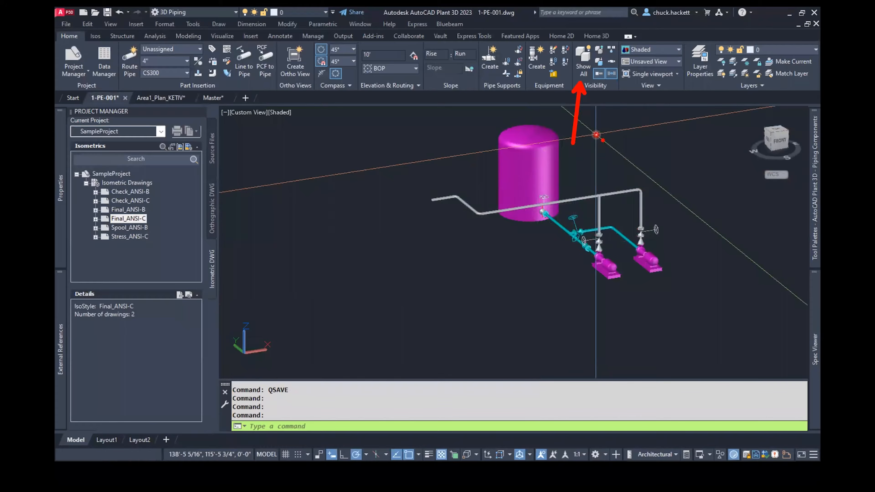
pyautogui.click(584, 58)
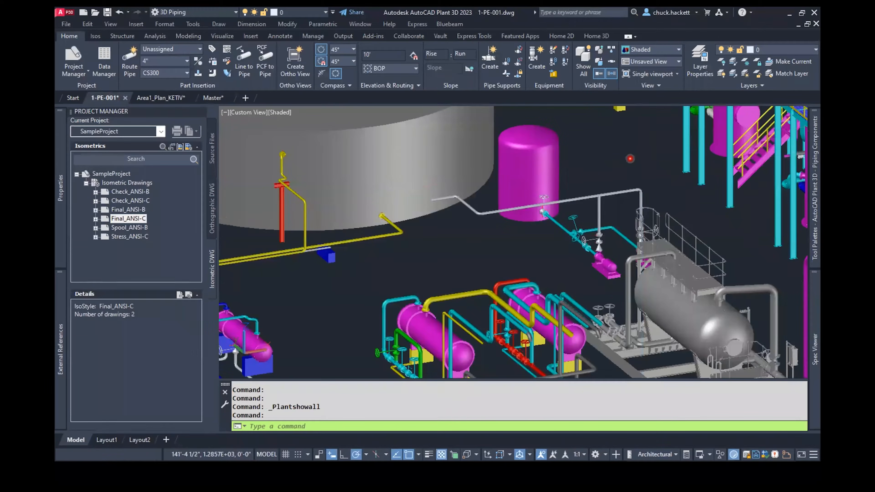
# - Save the 1-PE-001 drawing and reload its modified external reference in the Master drawing
pyautogui.hotkey('ctrl', 's')
pyautogui.click(202, 99)
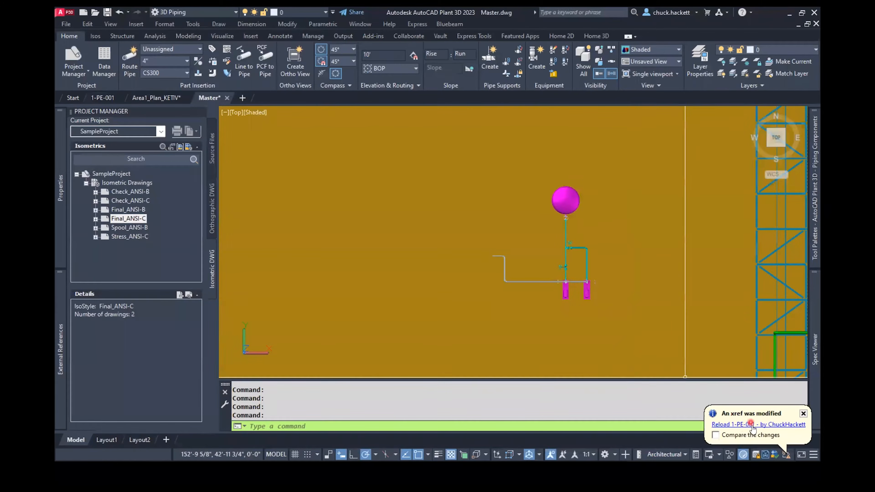
pyautogui.click(751, 424)
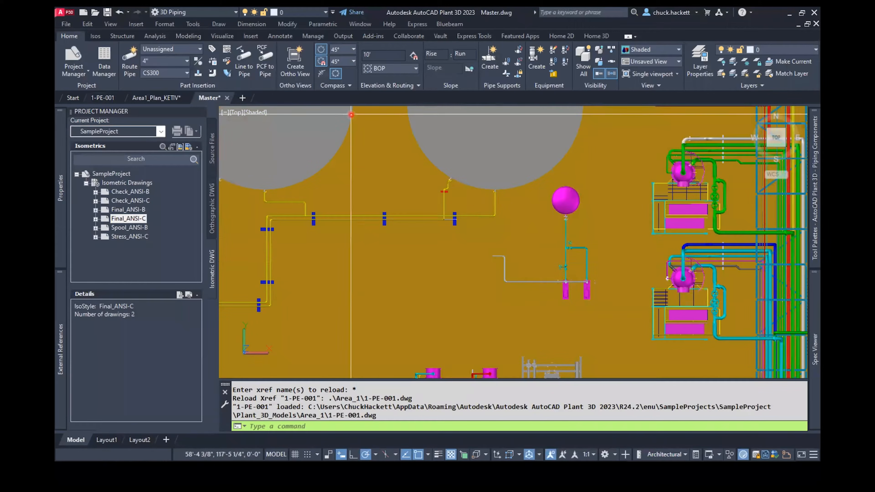
# - Isolate the magenta vertical tank, its two pumps and their connected piping in 1-PE-001, and save the drawing
pyautogui.click(103, 98)
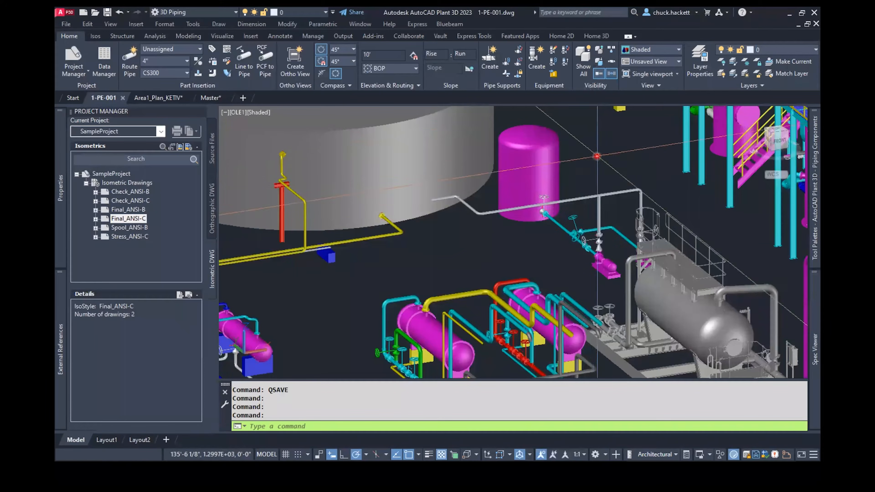
pyautogui.keyDown('shift'); pyautogui.moveTo(585, 182); pyautogui.dragTo(625, 272, button='middle'); pyautogui.keyUp('shift')
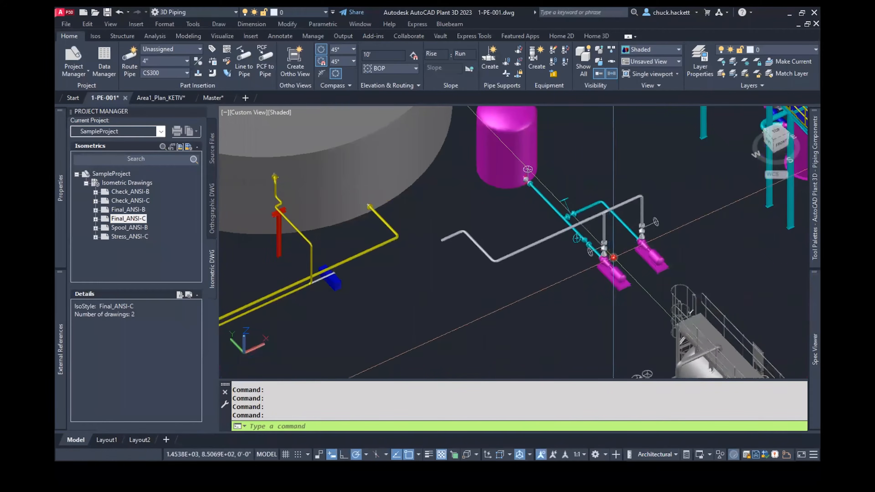
pyautogui.click(648, 304)
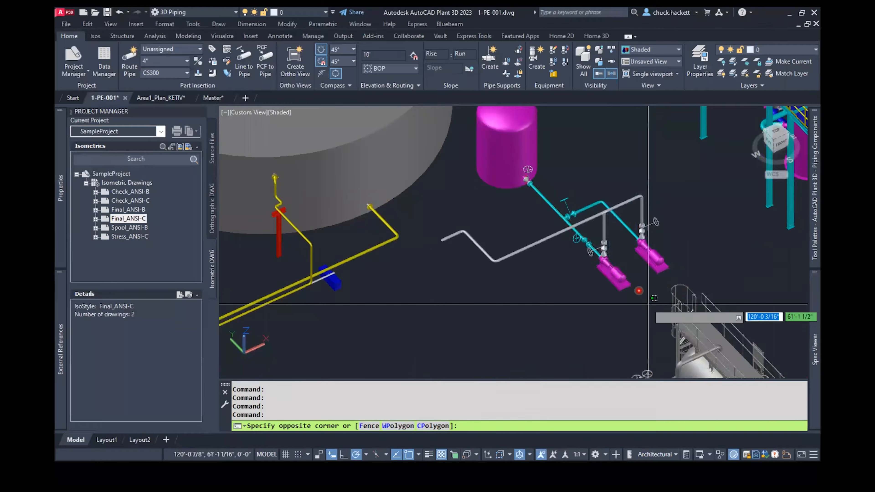
pyautogui.click(468, 124)
pyautogui.click(531, 286)
pyautogui.click(436, 212)
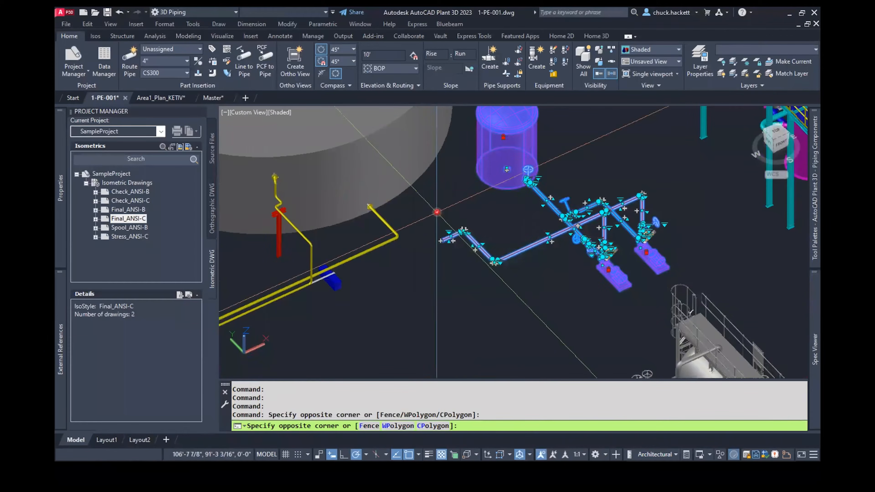
pyautogui.write('ISO')
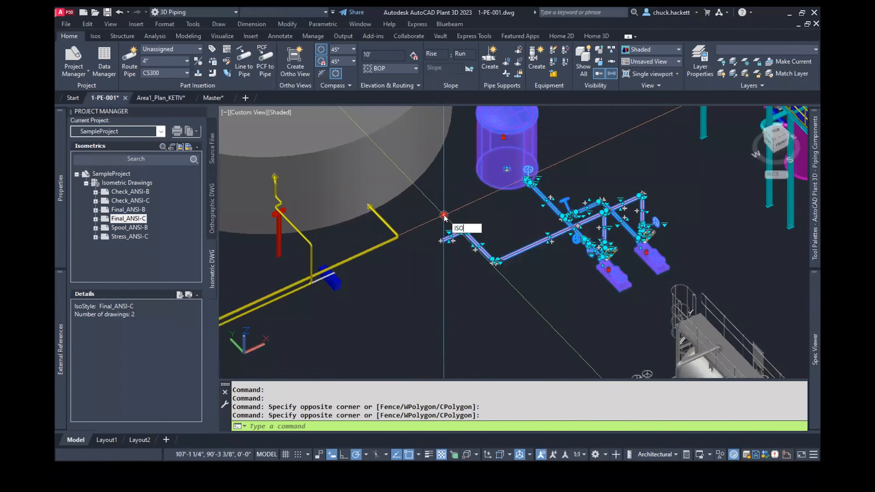
pyautogui.press('Return')
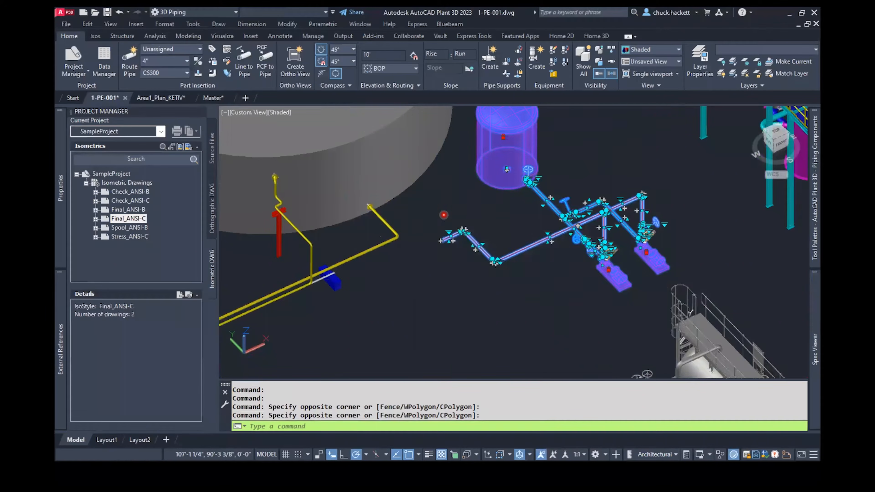
pyautogui.write('QS')
pyautogui.press('Return')
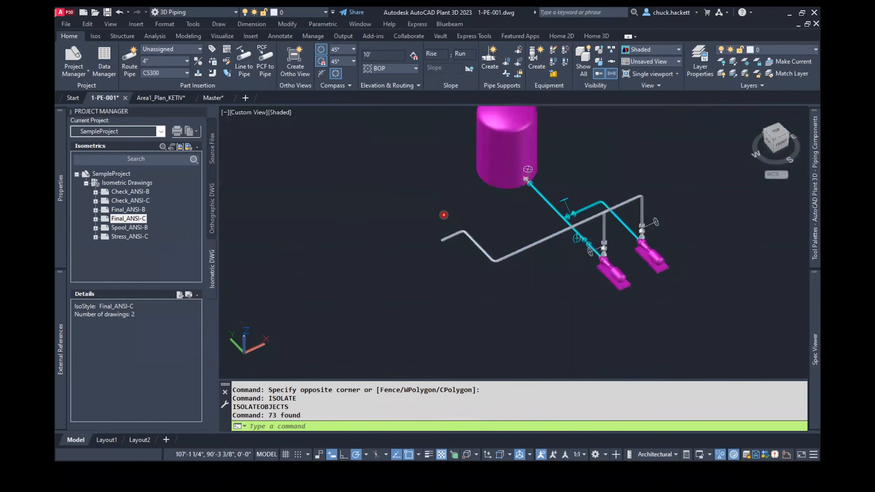
# - Shift the end pipe segment of the discharge header about 5'-9 7/16" at 90°, extending the run it connects to
pyautogui.click(441, 240)
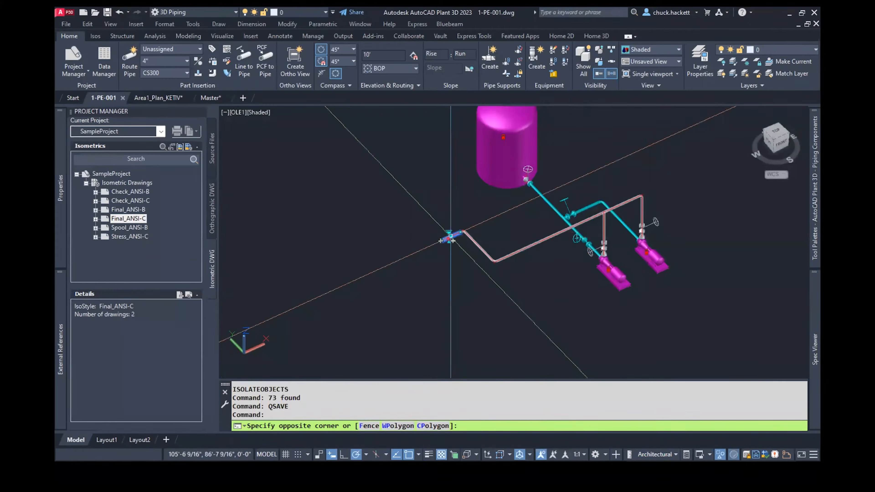
pyautogui.click(451, 236)
pyautogui.click(450, 236)
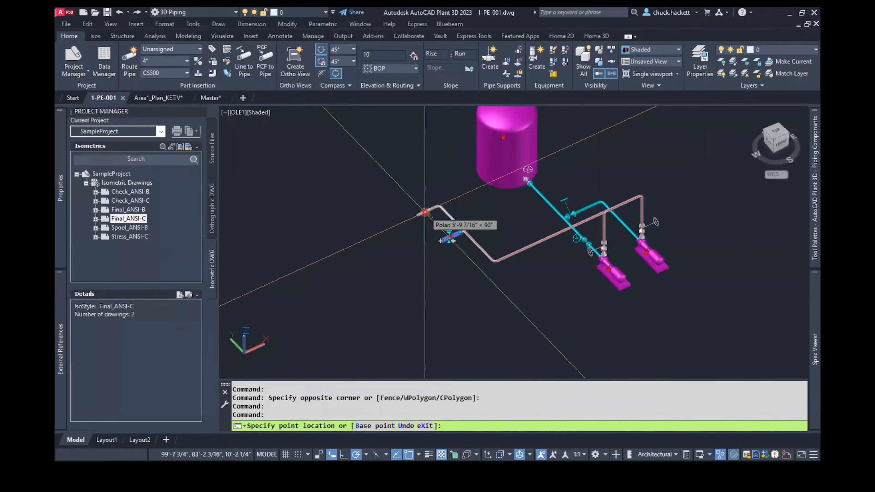
pyautogui.press('Escape')
pyautogui.press('Escape')
pyautogui.press('Escape')
pyautogui.scroll(4, 447, 235)
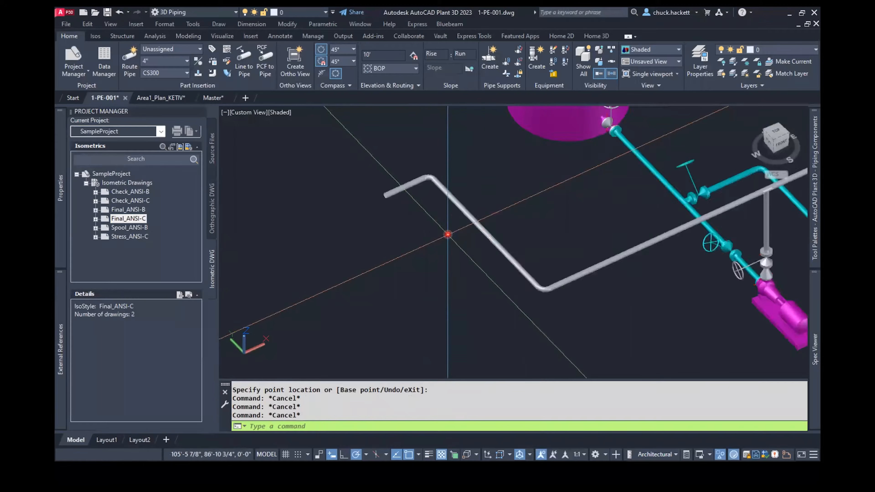
# - Save the modified header in 1-PE-001, and reload that reference in the Master drawing
pyautogui.scroll(-4, 447, 235)
pyautogui.write('QSAVE')
pyautogui.press('Return')
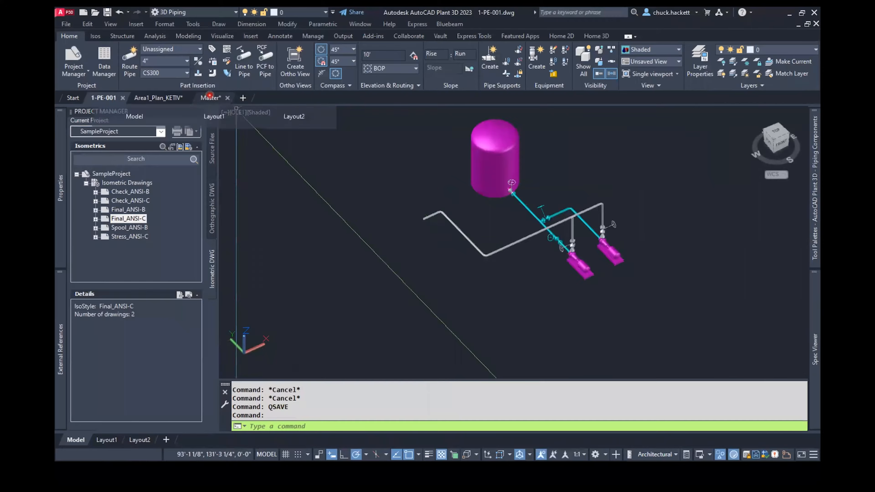
pyautogui.click(217, 98)
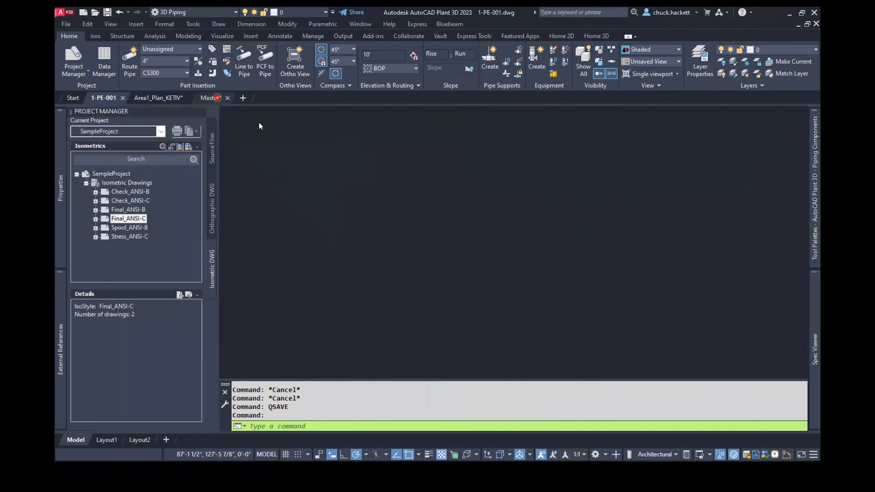
pyautogui.scroll(2, 544, 248)
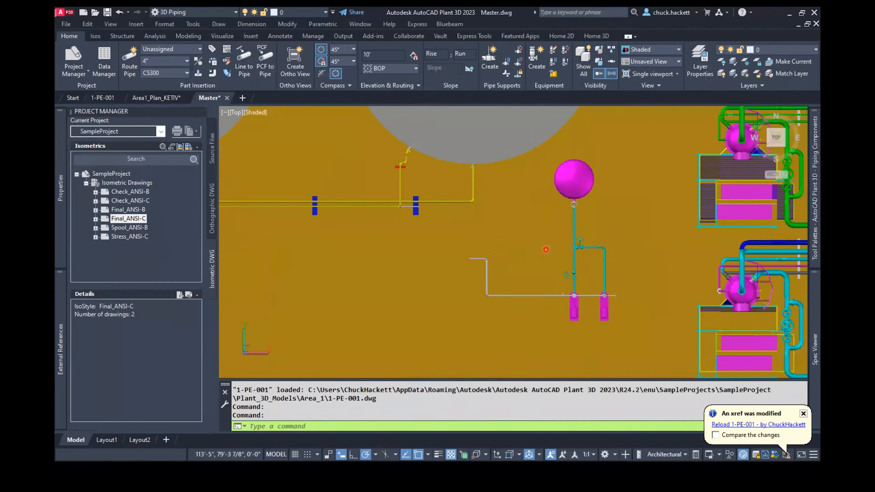
pyautogui.click(754, 427)
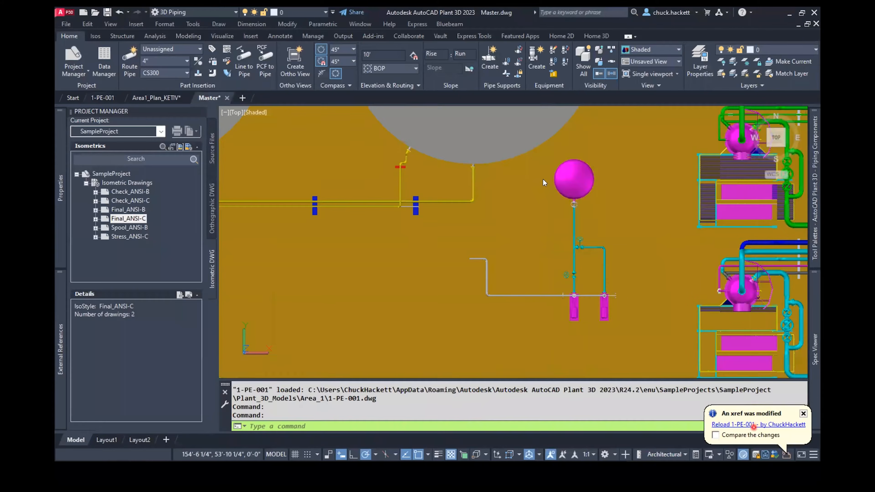
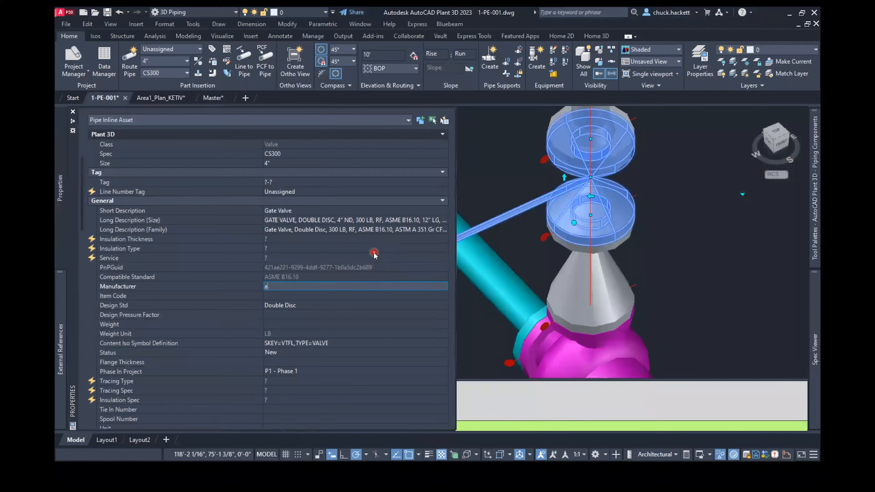
# - Set the Manufacturer property of the 4" gate valve above the pump's discharge reducer to APOLLO, and clear the selection
pyautogui.write('APOLLO')
pyautogui.click(335, 295)
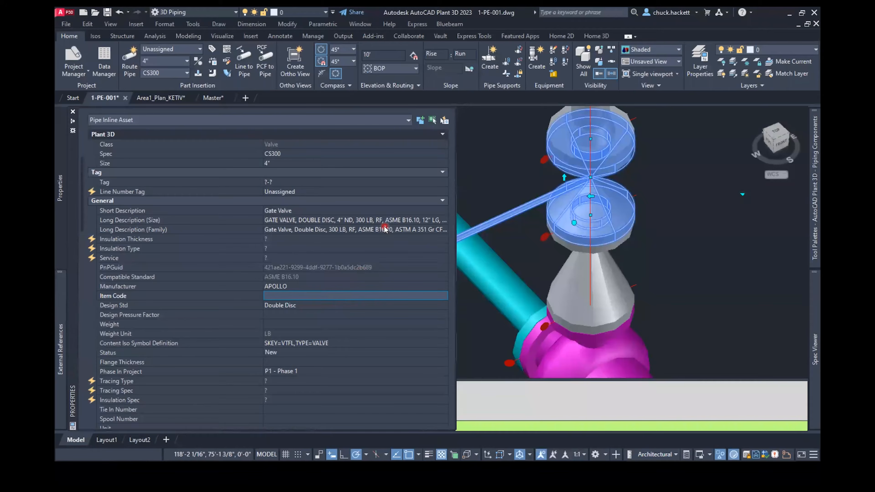
pyautogui.scroll(-5, 396, 247)
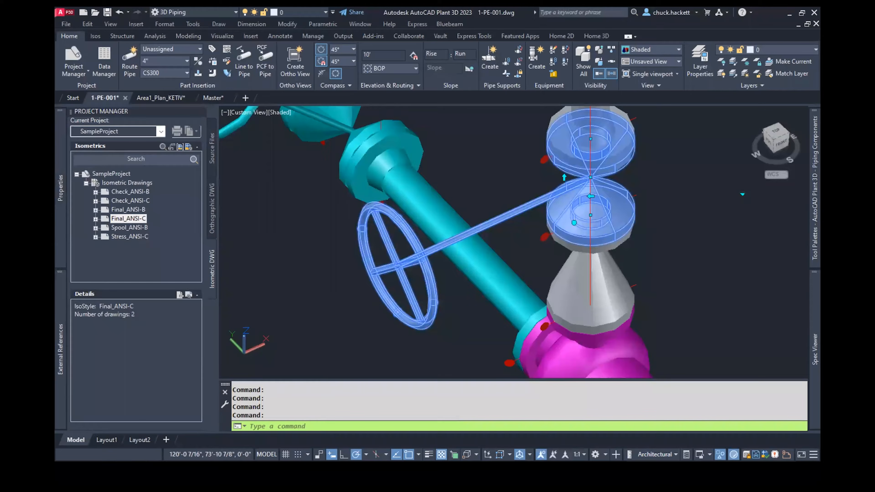
pyautogui.click(470, 161)
pyautogui.click(478, 157)
pyautogui.click(413, 128)
pyautogui.click(424, 147)
pyautogui.press('Escape')
pyautogui.scroll(-5, 425, 148)
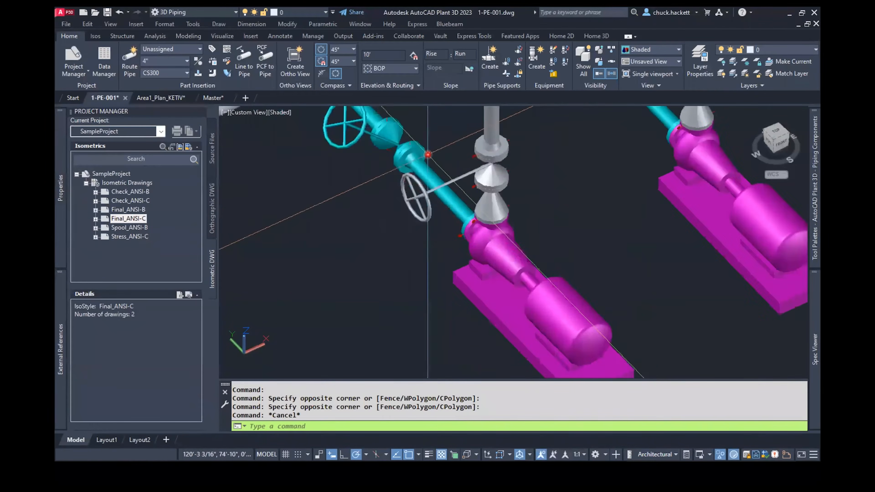
# - Browse the equipment categories and tank types offered for Create Equipment, and leave without creating any equipment
pyautogui.scroll(1, 526, 144)
pyautogui.moveTo(503, 157); pyautogui.dragTo(605, 158, button='middle')
pyautogui.scroll(-2, 538, 133)
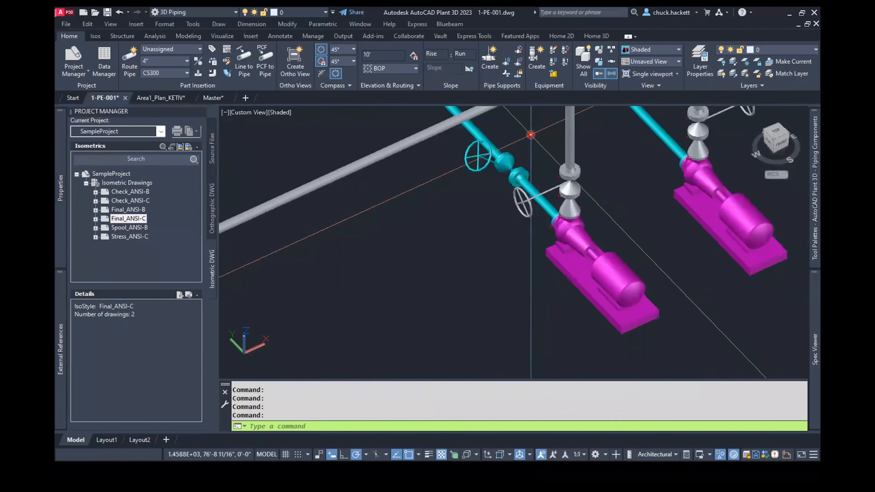
pyautogui.click(537, 64)
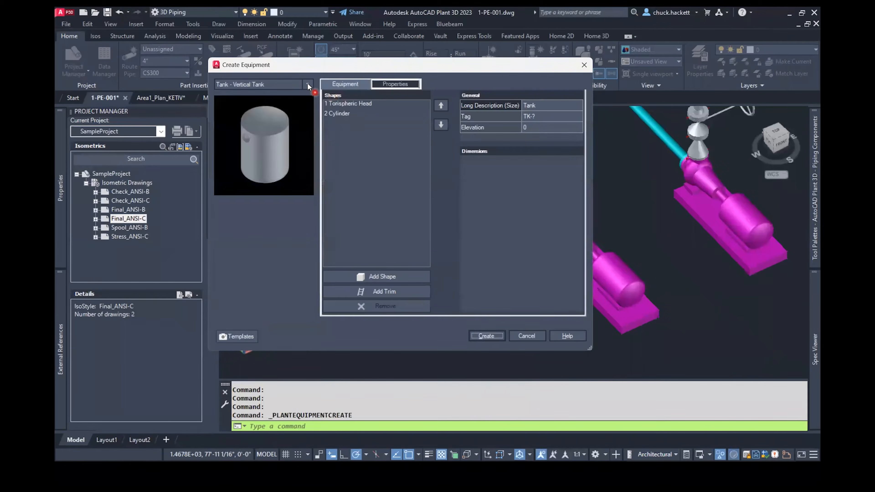
pyautogui.click(308, 84)
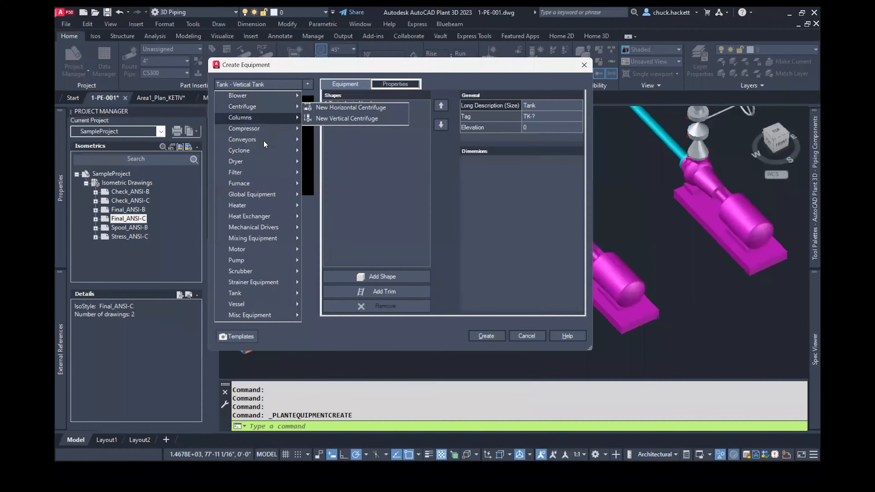
pyautogui.moveTo(264, 133)
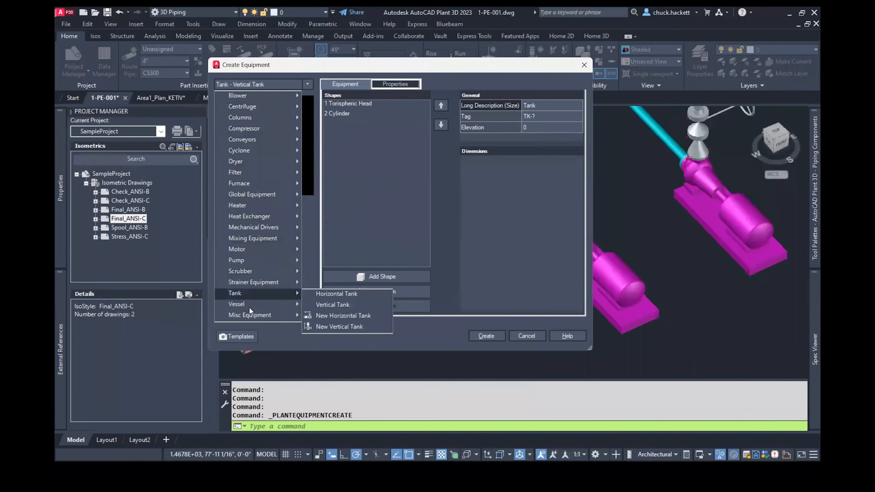
pyautogui.moveTo(248, 313)
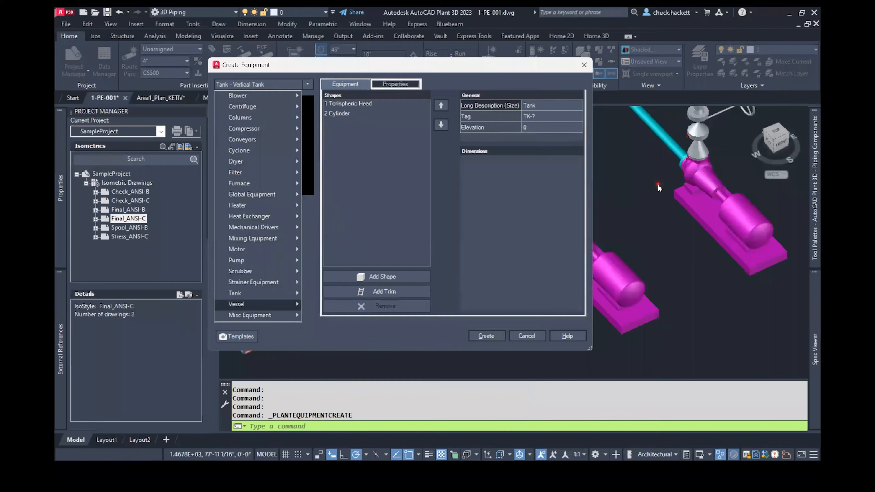
pyautogui.click(556, 279)
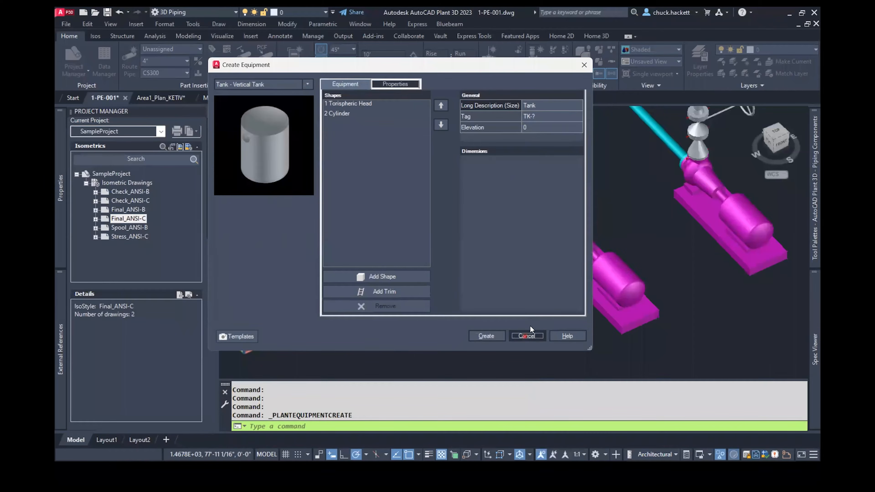
pyautogui.click(526, 336)
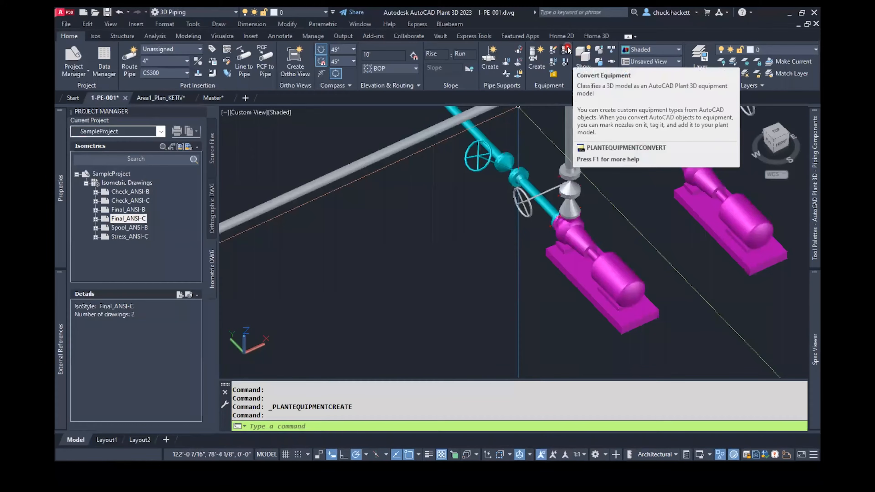
# - Draw a horizontal W16x40 structural member about 4'-11" long beside the nearer pump, and review its properties
pyautogui.click(122, 37)
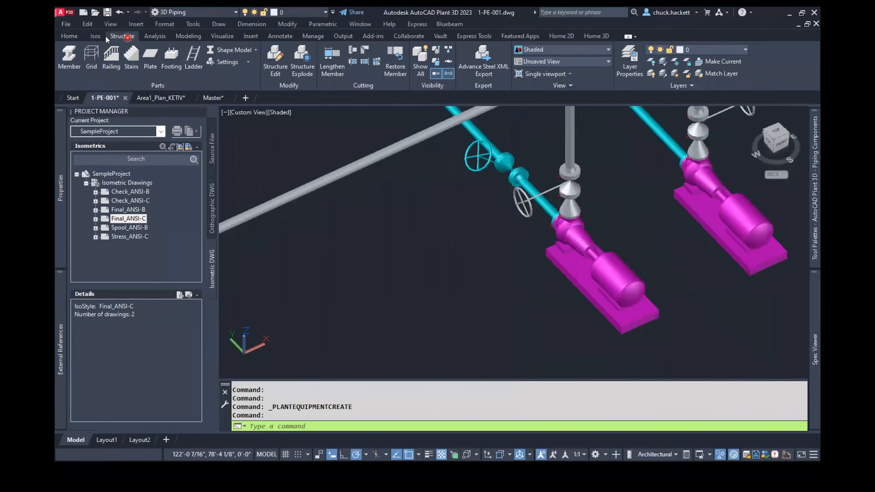
pyautogui.click(69, 57)
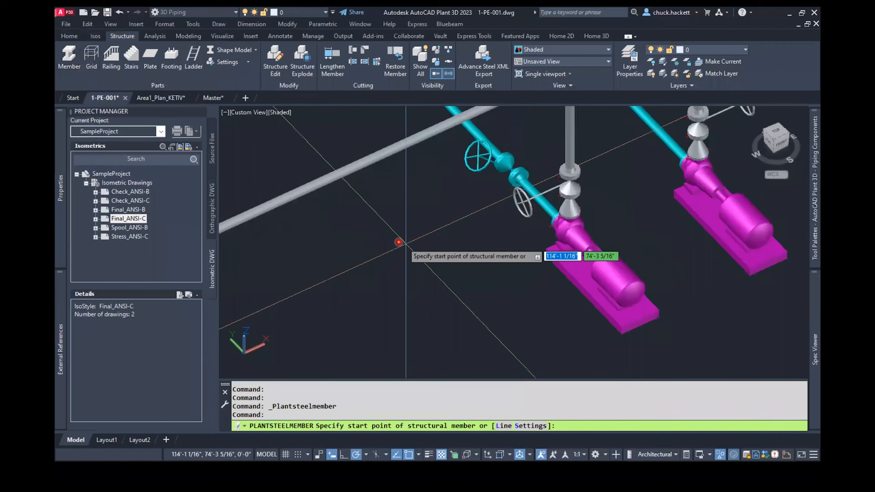
pyautogui.click(340, 291)
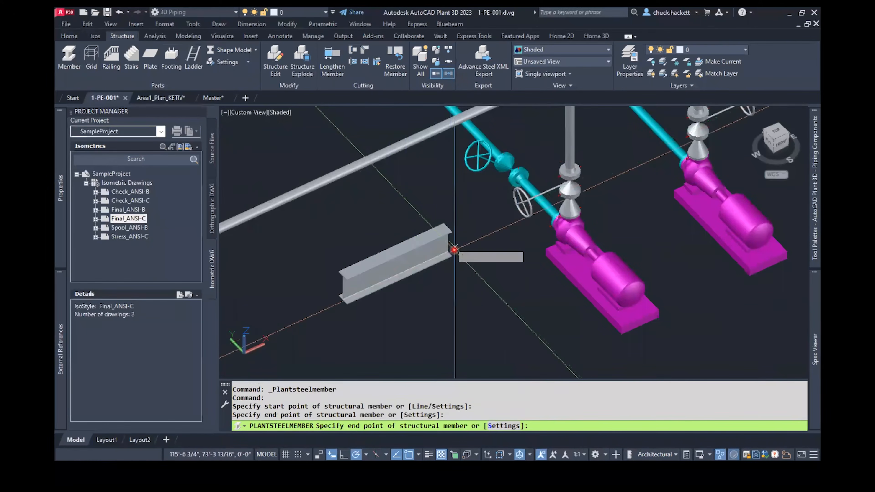
pyautogui.press('Escape')
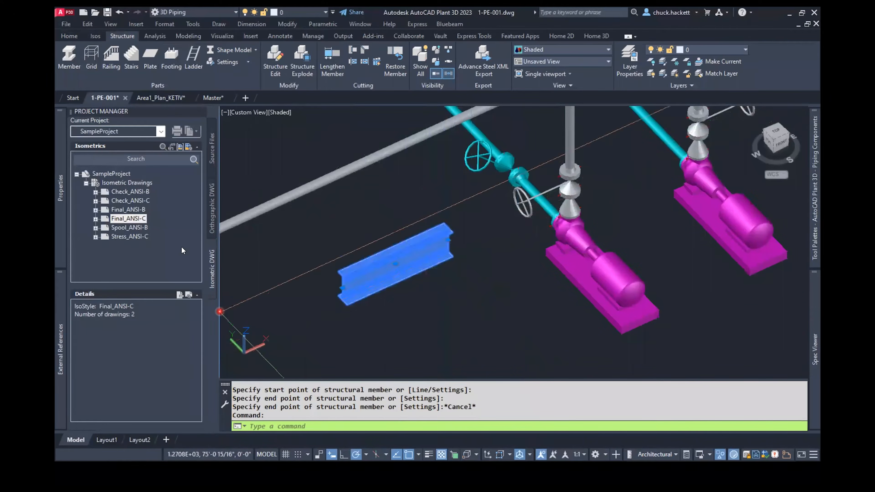
pyautogui.moveTo(60, 209)
pyautogui.scroll(-5, 297, 292)
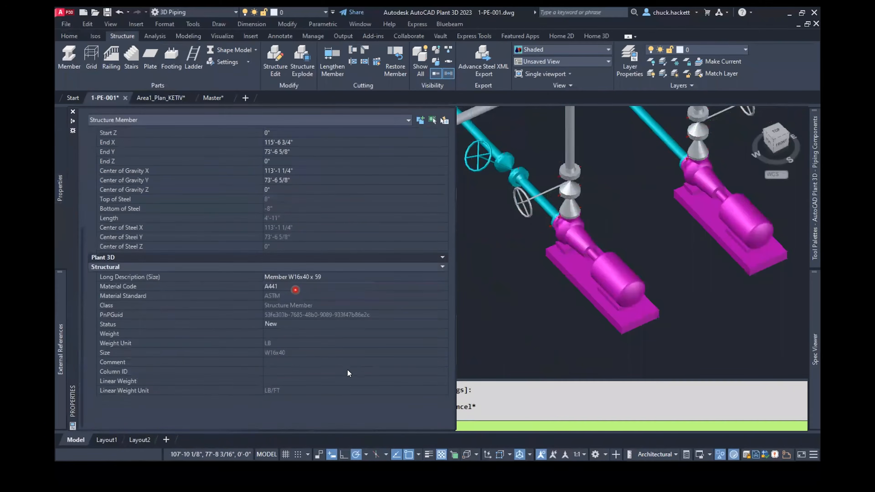
# - Open the W16x40 member for editing and browse the AISC shape types, the WT sizes, and the available material and shape standards
pyautogui.click(342, 409)
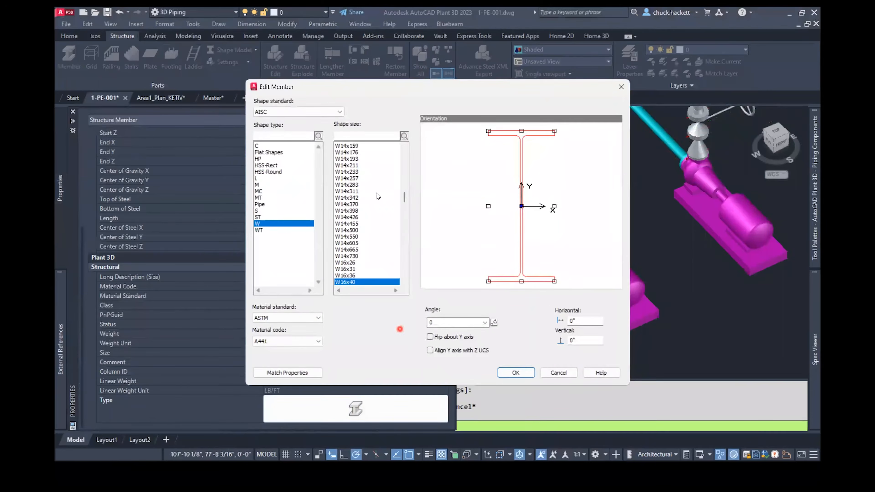
pyautogui.click(266, 146)
pyautogui.click(264, 152)
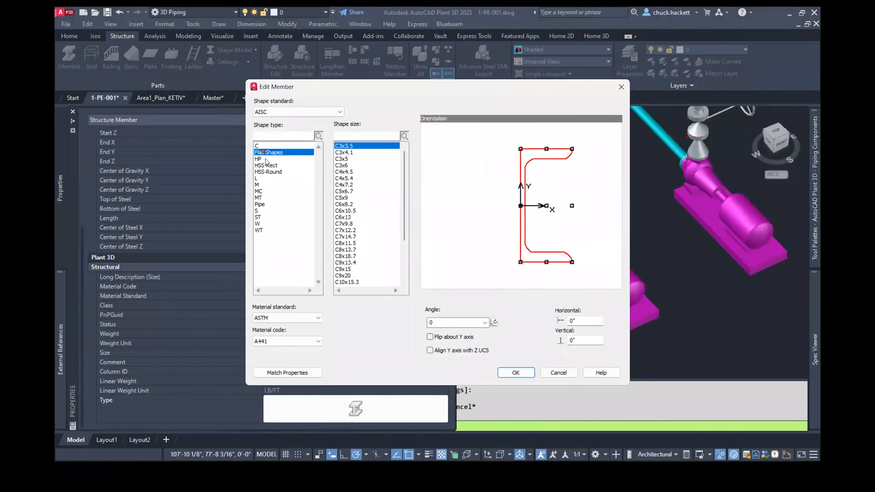
pyautogui.click(266, 160)
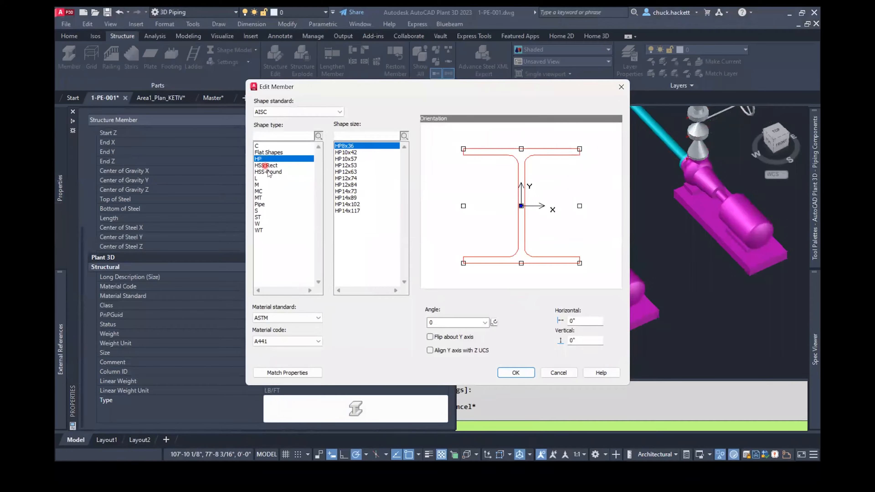
pyautogui.click(266, 166)
pyautogui.click(262, 185)
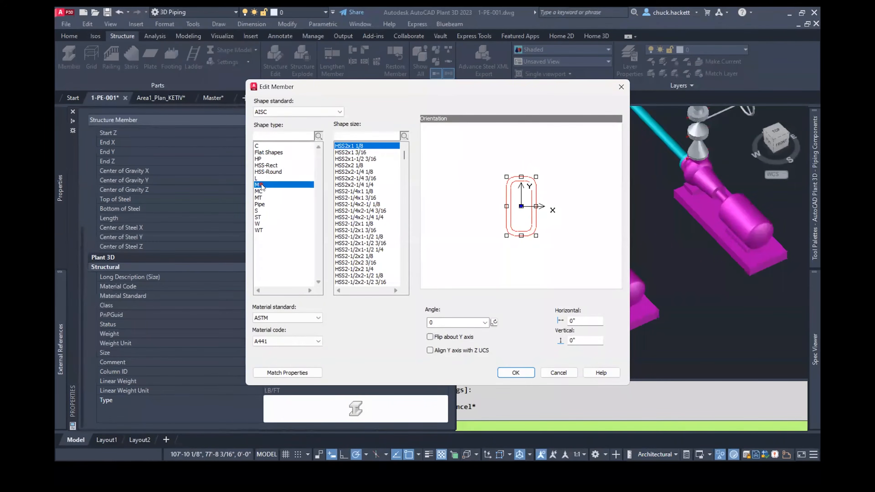
pyautogui.click(266, 204)
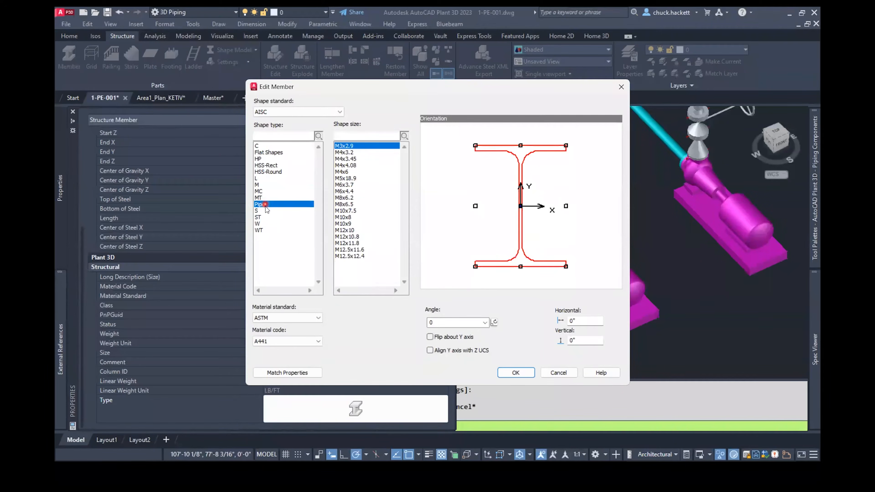
pyautogui.click(263, 211)
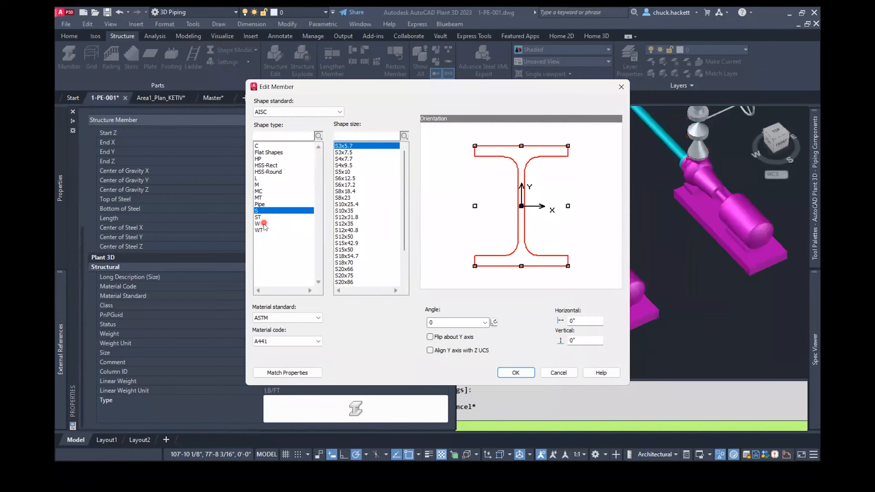
pyautogui.click(265, 224)
pyautogui.click(274, 230)
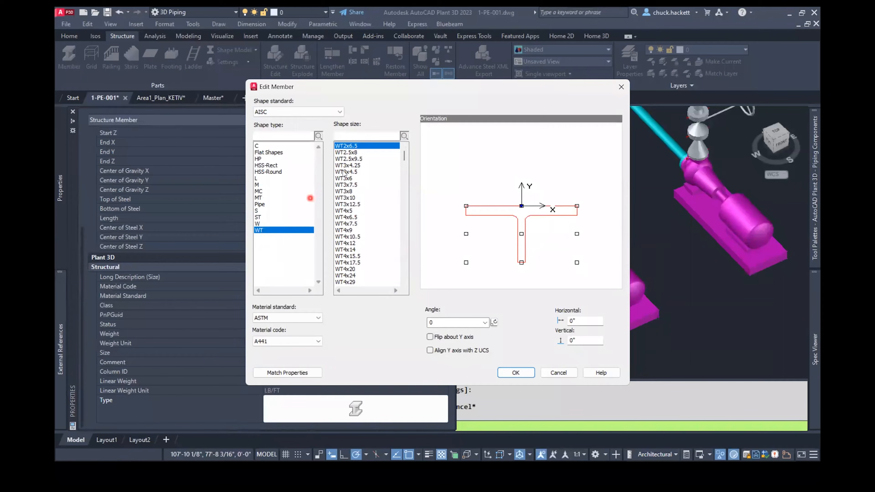
pyautogui.scroll(-20, 346, 209)
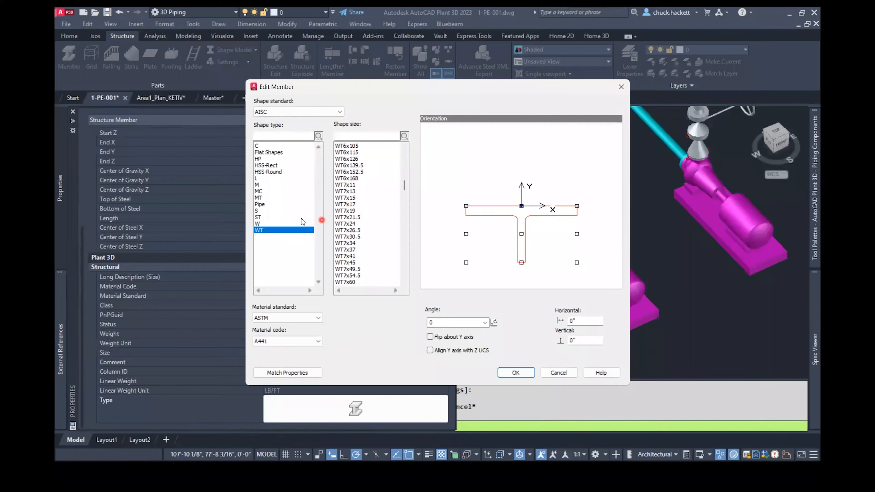
pyautogui.click(296, 319)
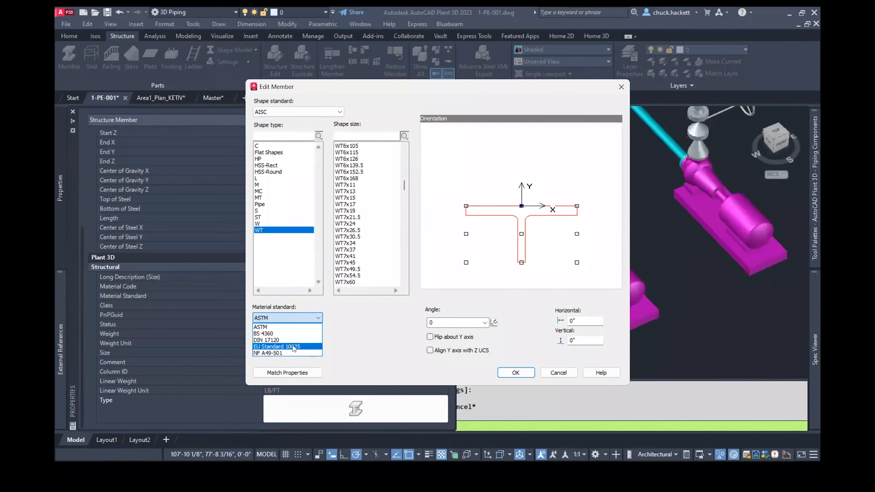
pyautogui.click(333, 118)
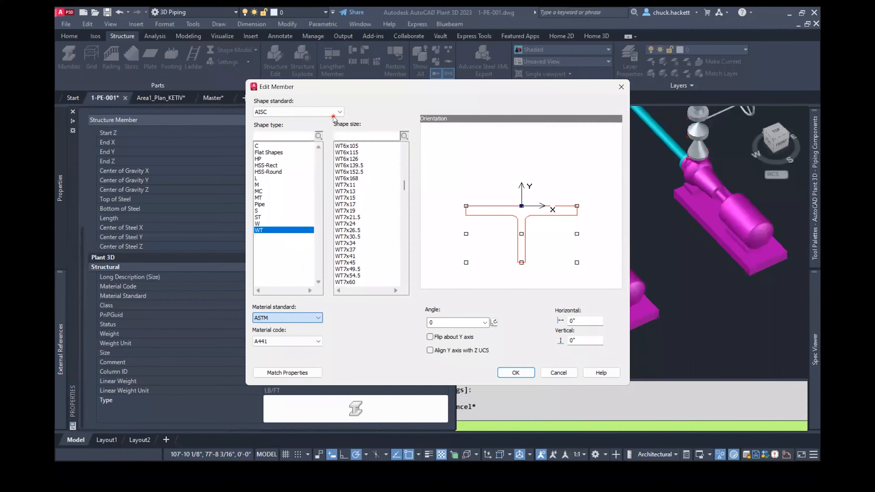
pyautogui.click(333, 116)
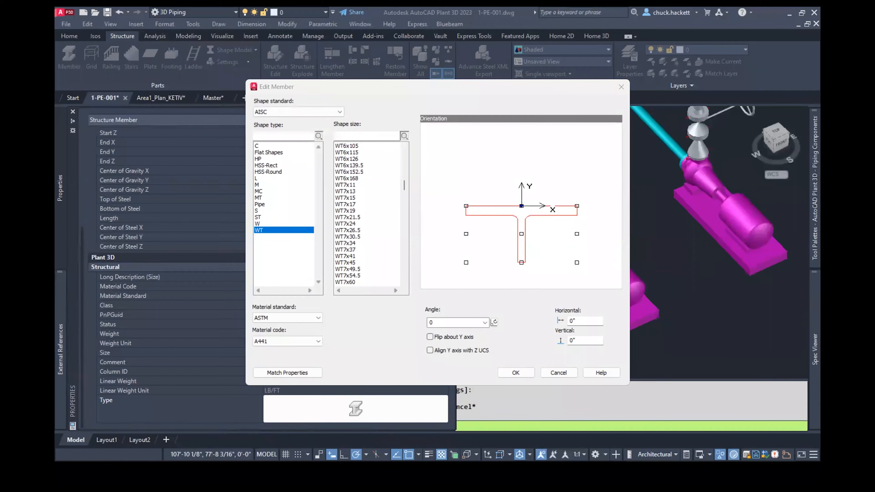
# - Switch to Chrome, load ketiv.freshdesk.com, go to the KETIV Support customer portal's home page, and maximize the browser window
pyautogui.moveTo(525, 110); pyautogui.dragTo(445, 118)
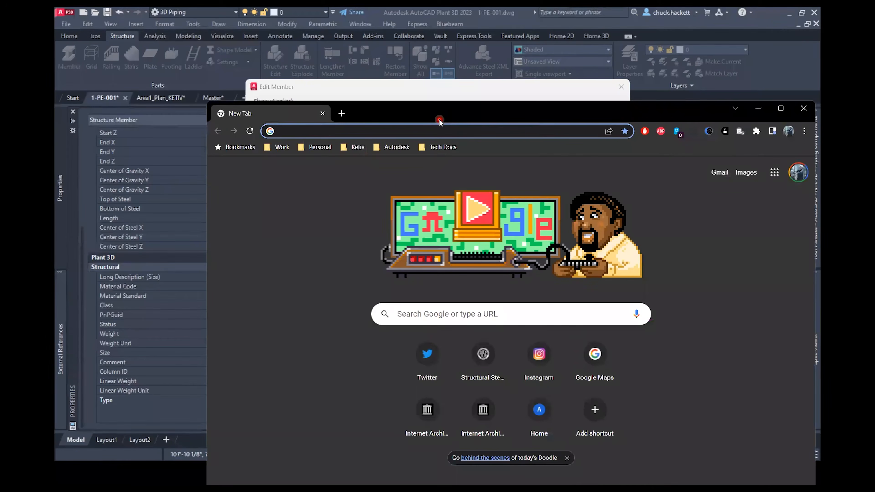
pyautogui.write('ketiv.freshdesk.com')
pyautogui.press('Return')
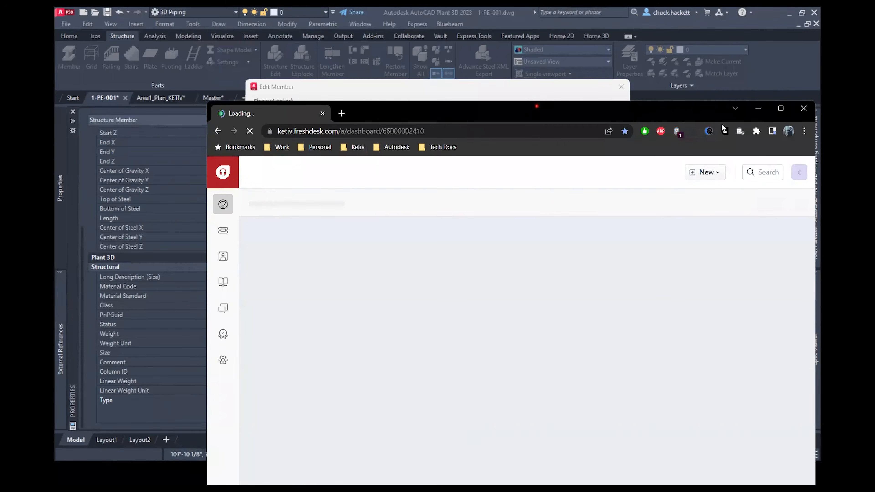
pyautogui.moveTo(536, 106); pyautogui.dragTo(454, 91)
pyautogui.click(708, 157)
pyautogui.click(646, 274)
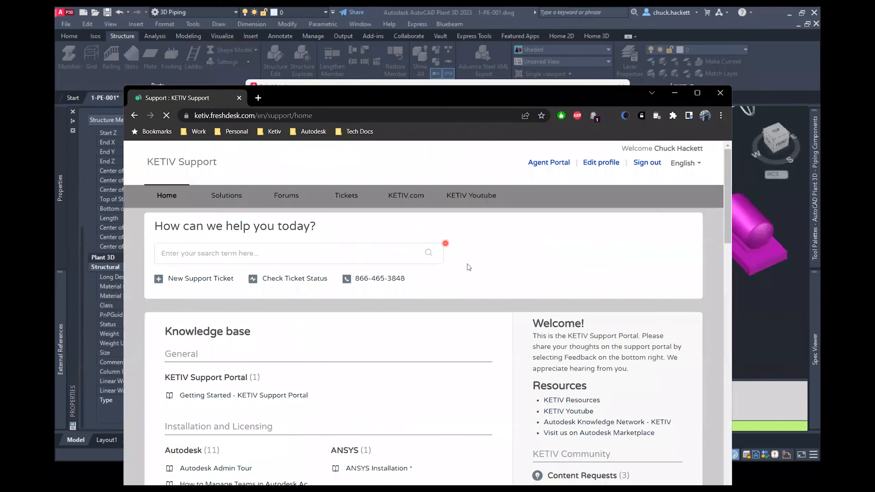
pyautogui.doubleClick(405, 101)
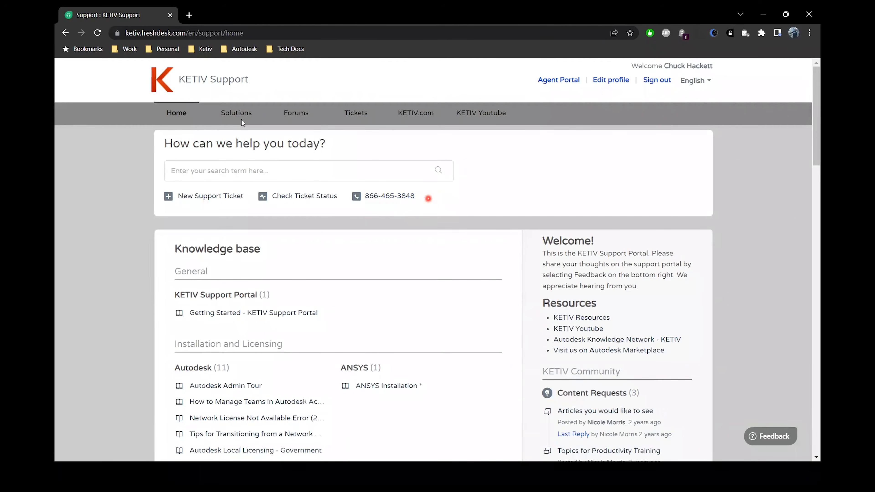
# - Open a new browser tab beside the KETIV Support page
pyautogui.click(188, 16)
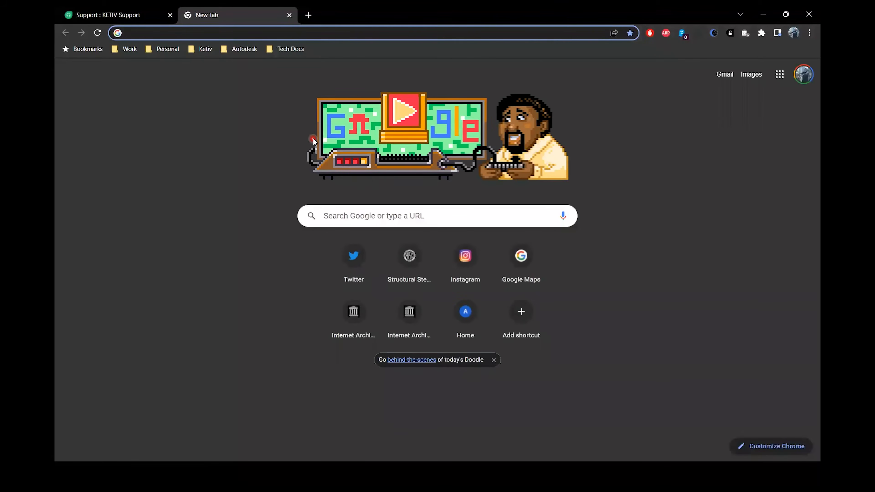